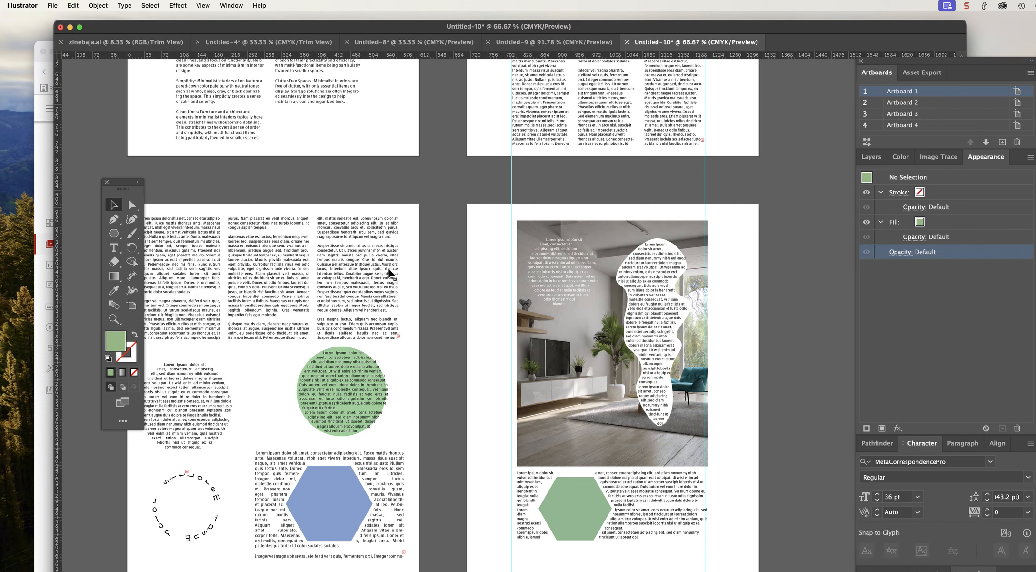
# Look through the layouts on all four zine artboards.
pyautogui.scroll(6, 443, 316)
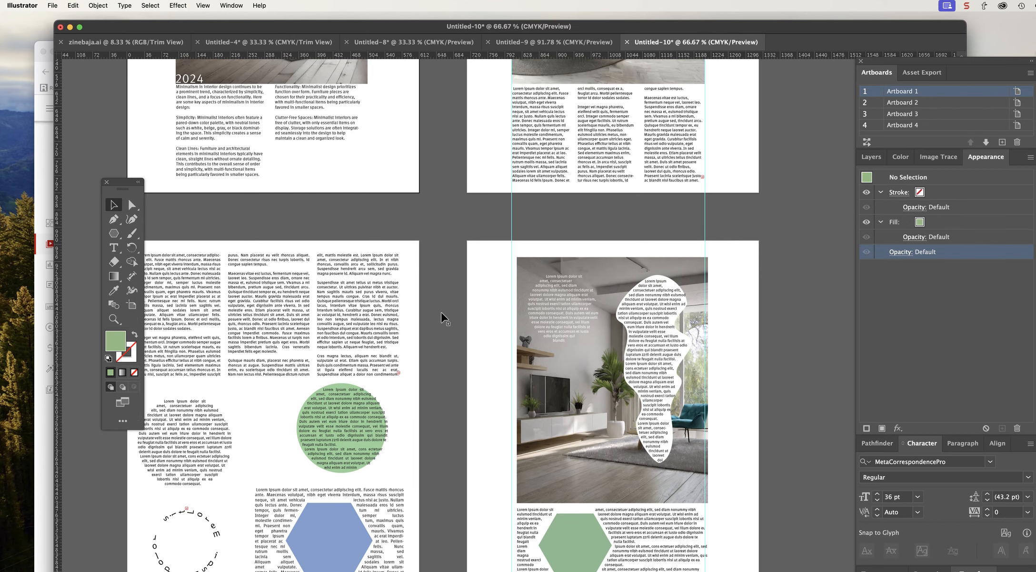
pyautogui.scroll(5, 443, 316)
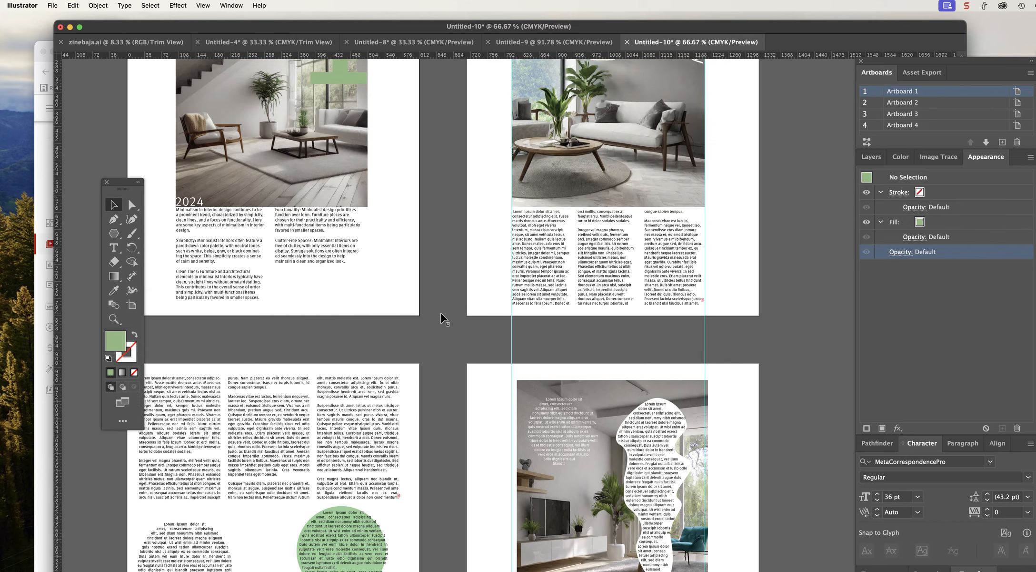
pyautogui.scroll(1, 443, 316)
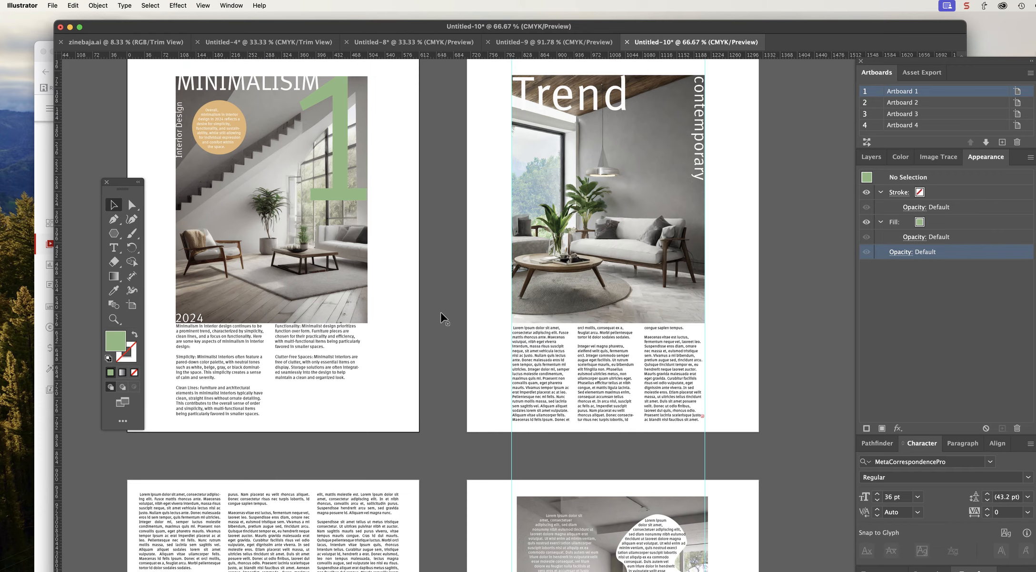
pyautogui.scroll(-12, 443, 316)
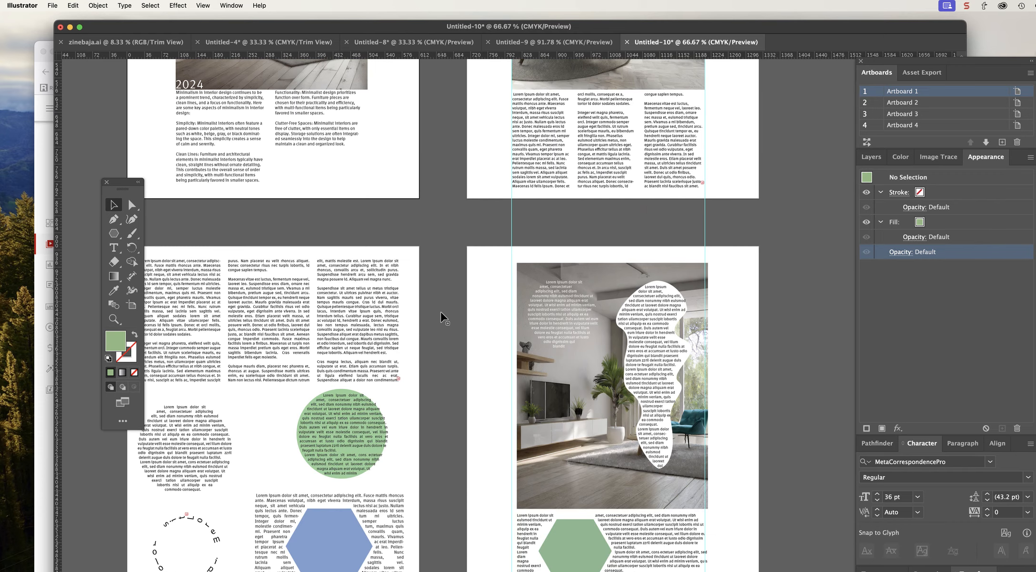
pyautogui.scroll(15, 443, 316)
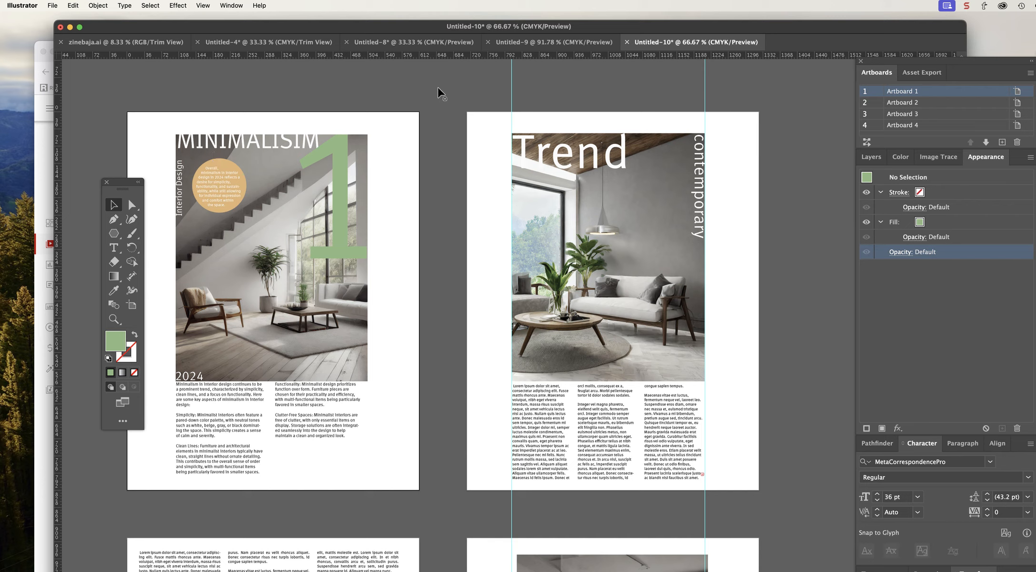
# Make Artboard 2 active and set the Rectangle tool's fill color to pale yellow, EAE5AC.
pyautogui.click(484, 139)
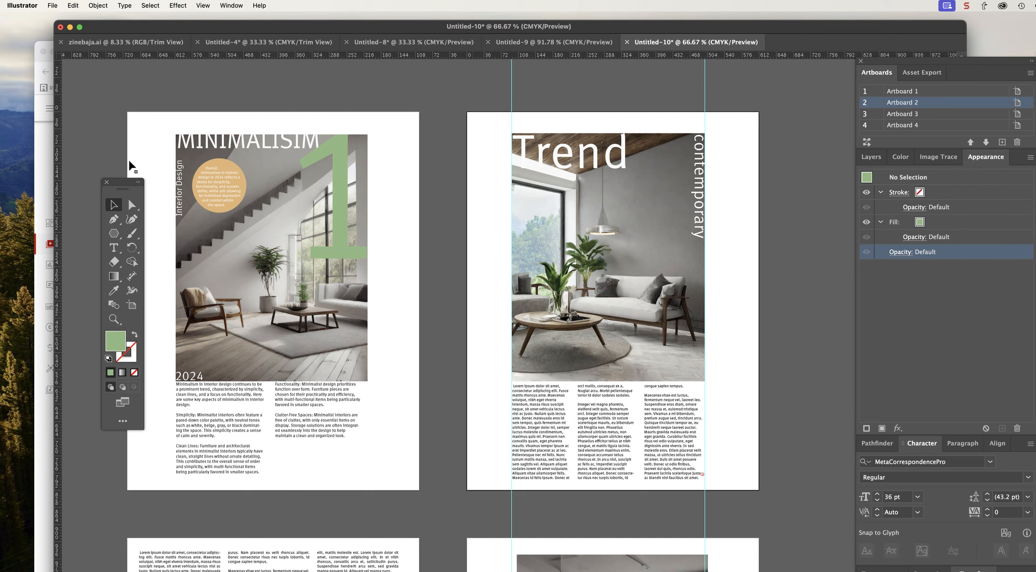
pyautogui.moveTo(114, 233); pyautogui.dragTo(143, 235)
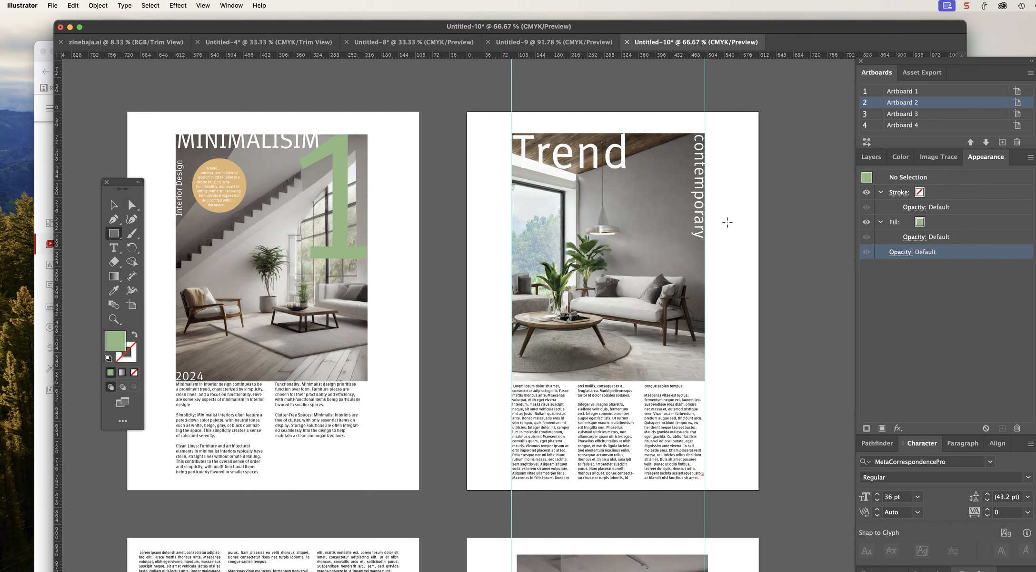
pyautogui.click(874, 160)
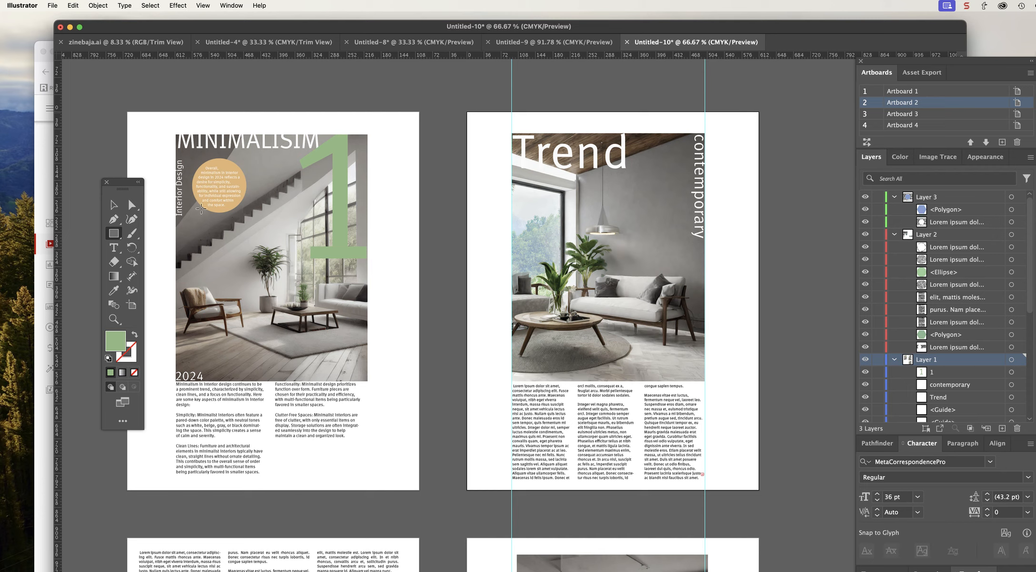
pyautogui.doubleClick(114, 341)
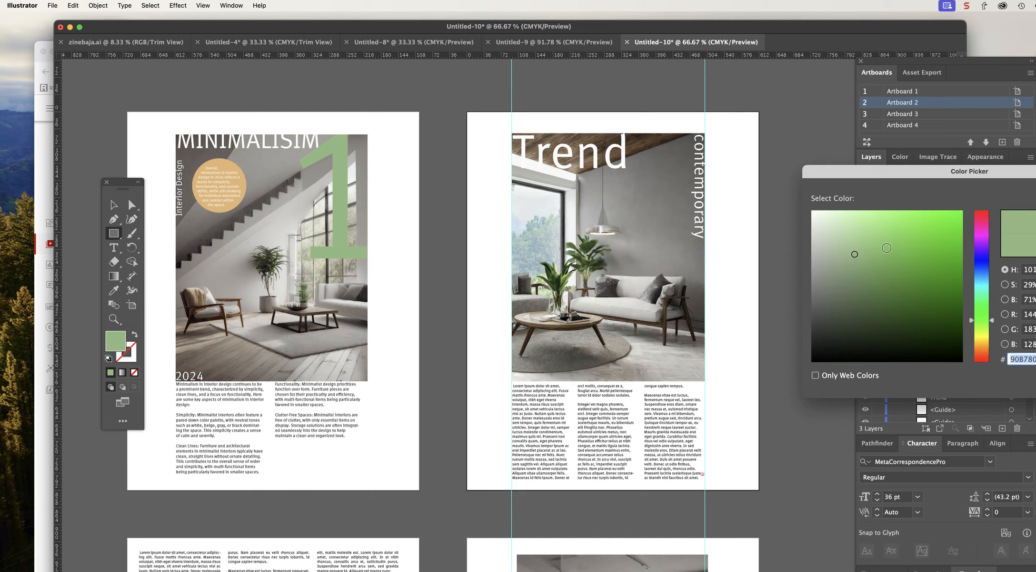
pyautogui.moveTo(833, 234)
pyautogui.mouseDown()
pyautogui.moveTo(868, 236)
pyautogui.moveTo(839, 231)
pyautogui.mouseUp()
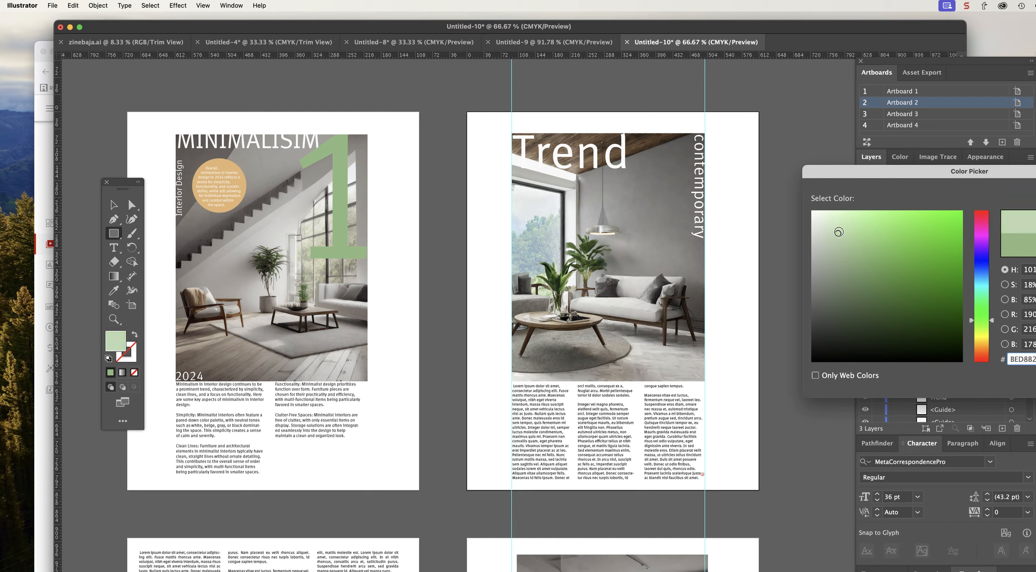
pyautogui.moveTo(983, 320); pyautogui.dragTo(984, 341)
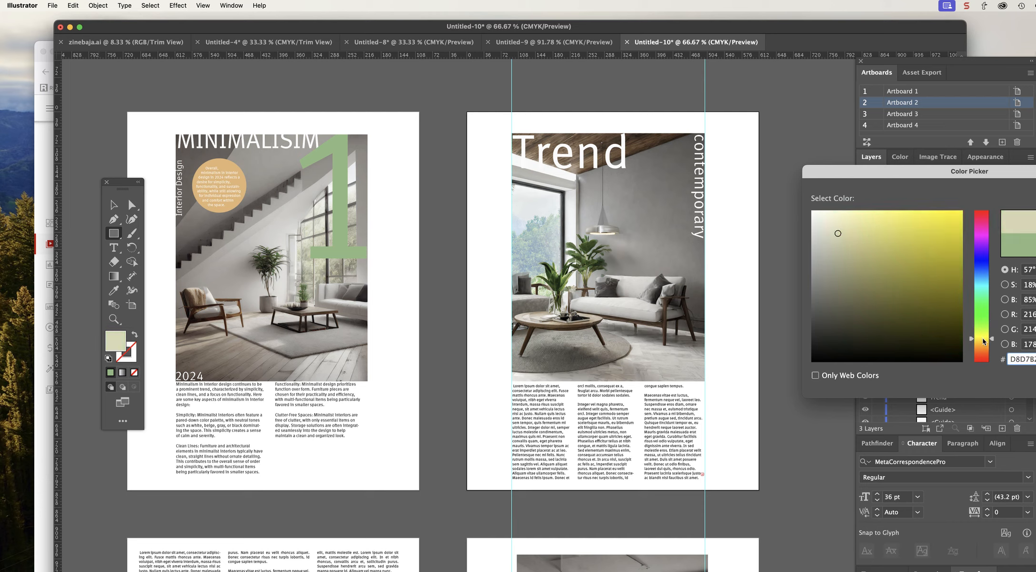
pyautogui.moveTo(846, 246); pyautogui.dragTo(853, 221)
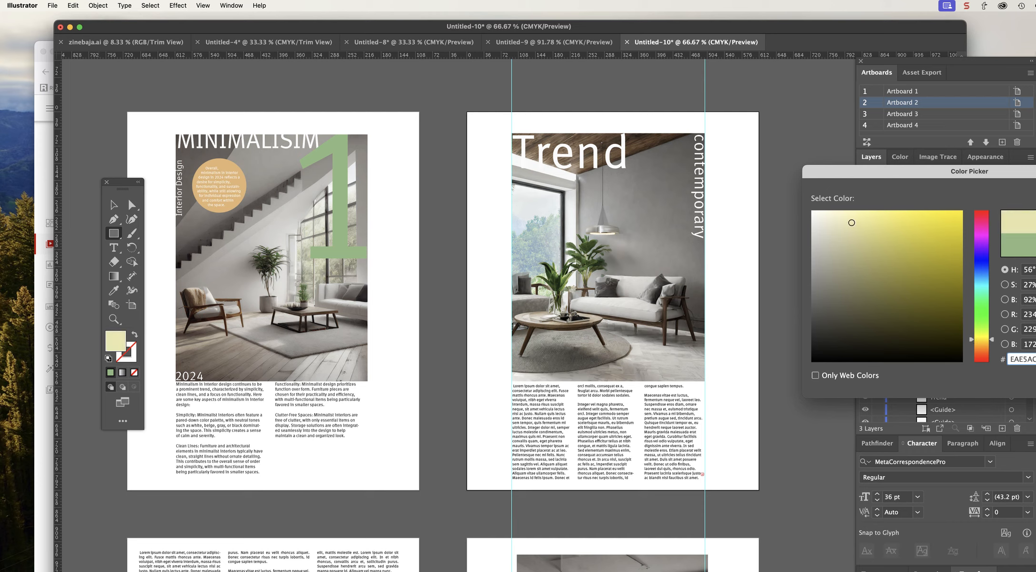
pyautogui.press('Return')
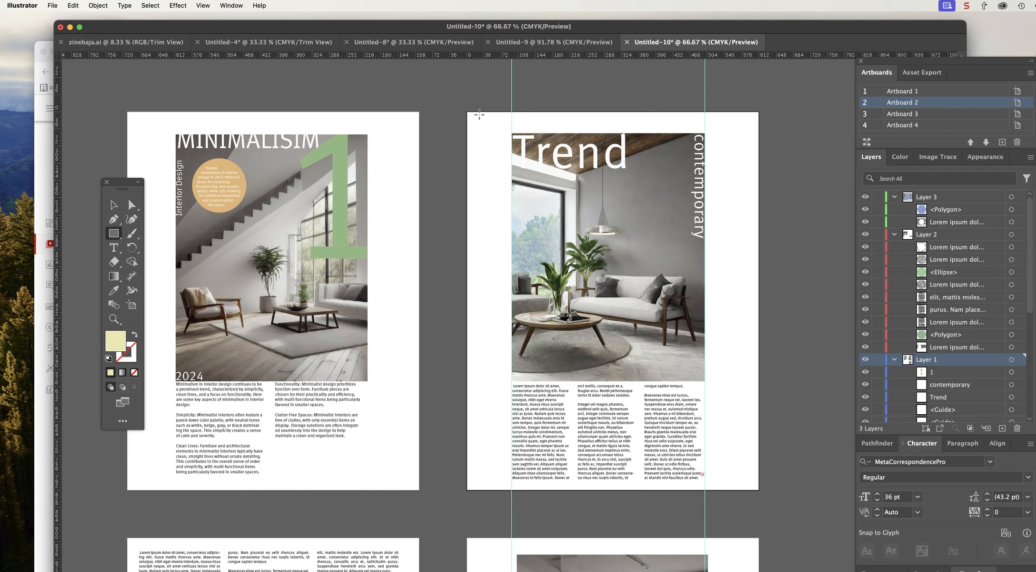
# Draw a background rectangle covering all of Artboard 2 and send it behind the Trend page's photo and text.
pyautogui.moveTo(467, 111); pyautogui.dragTo(759, 491)
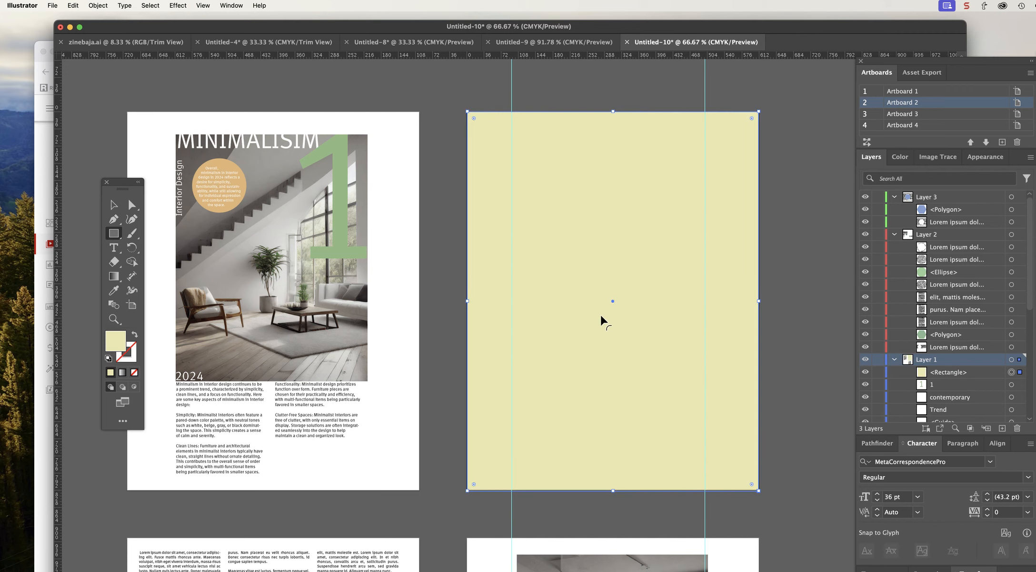
pyautogui.rightClick(574, 188)
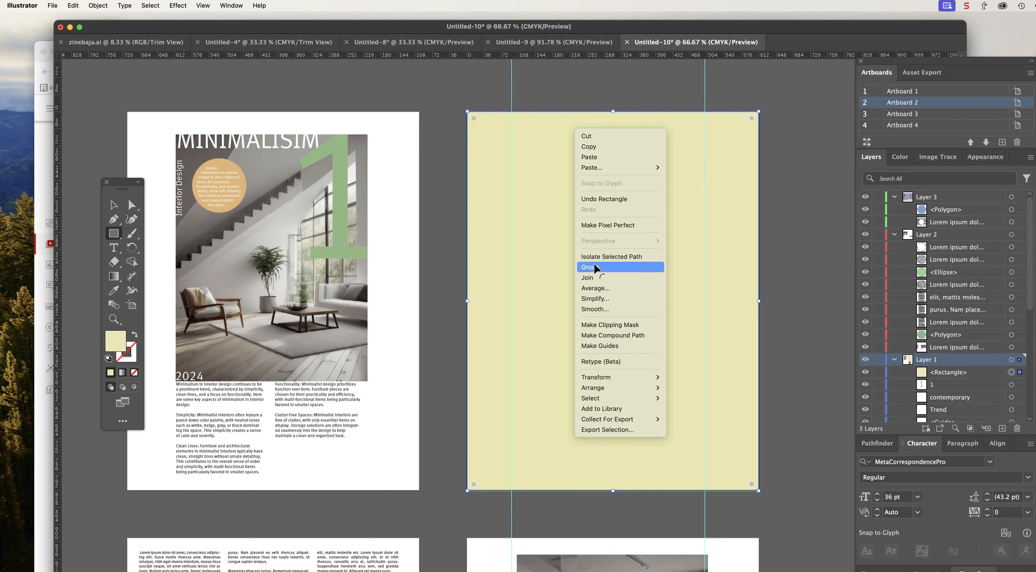
pyautogui.moveTo(620, 390)
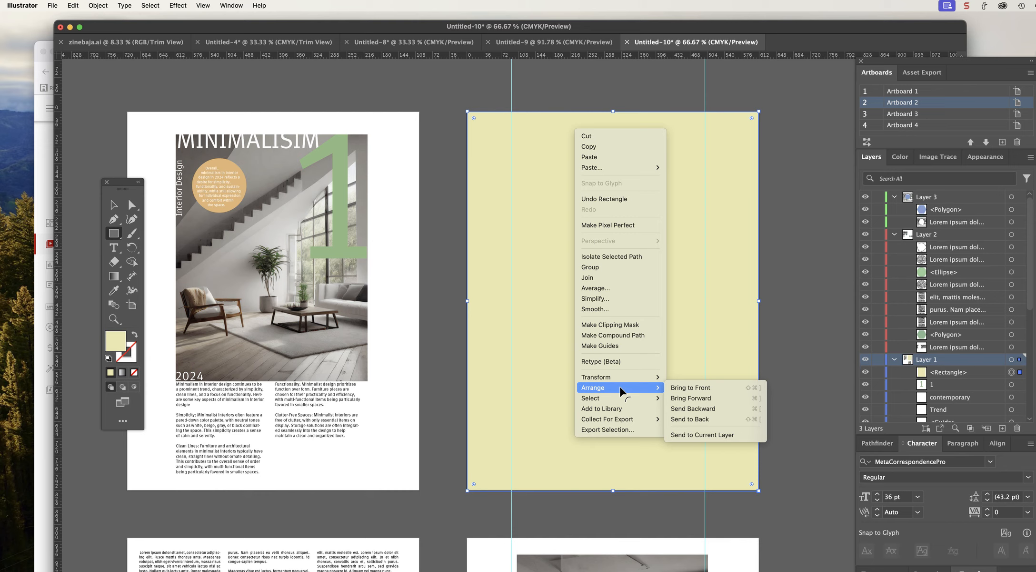
pyautogui.click(684, 420)
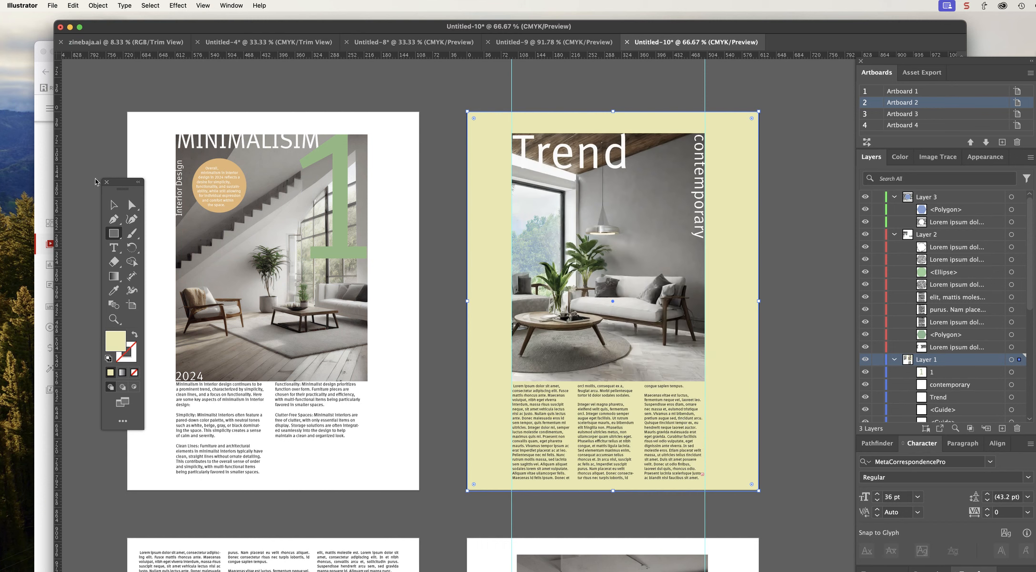
pyautogui.click(114, 209)
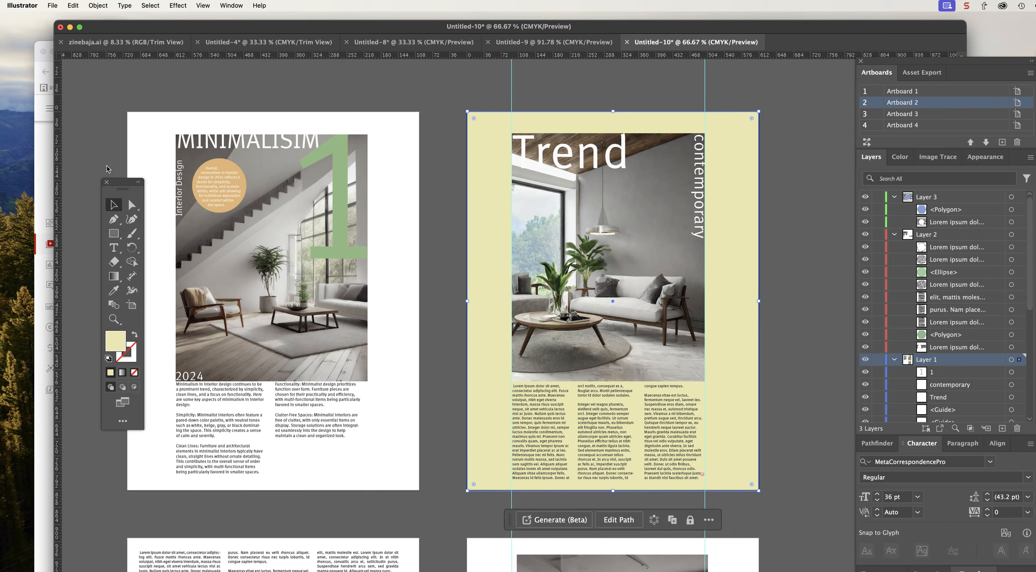
pyautogui.click(107, 165)
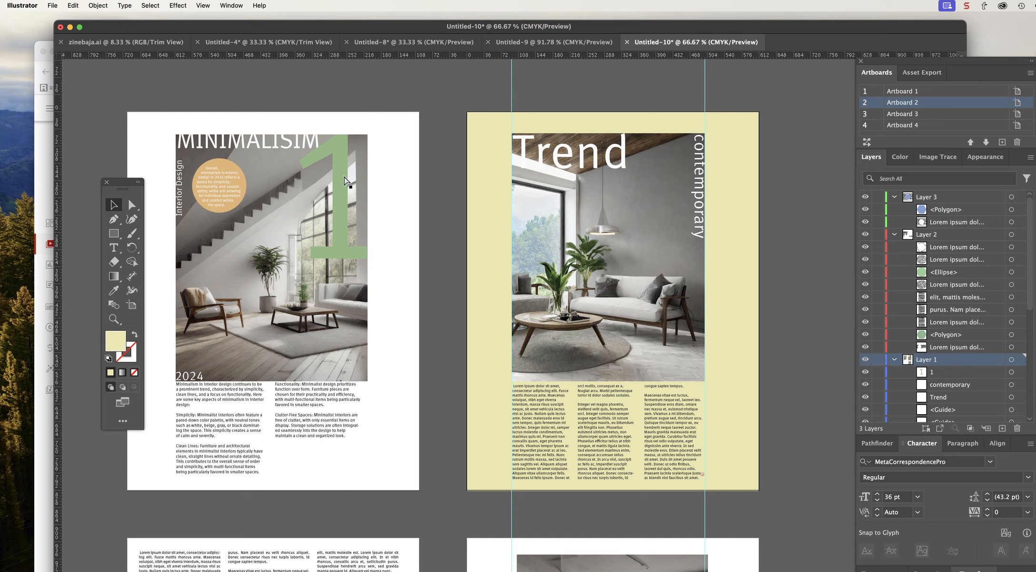
# Switch to Firefox and review the reference pages on wrapping text, adding anchor points and creating text along a path.
pyautogui.press('super+Tab')
pyautogui.click(286, 342)
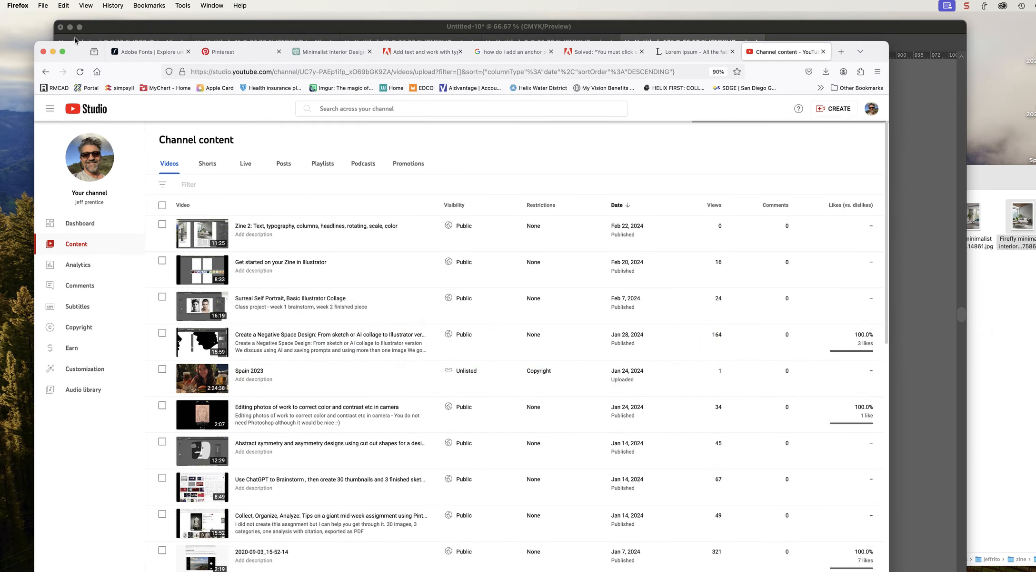
pyautogui.click(435, 53)
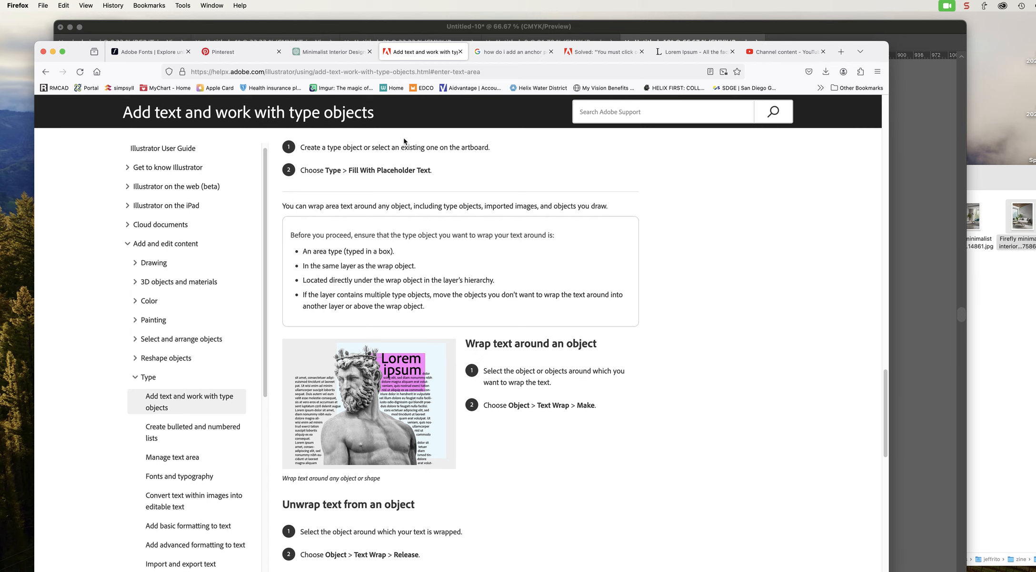
pyautogui.click(606, 51)
pyautogui.click(511, 52)
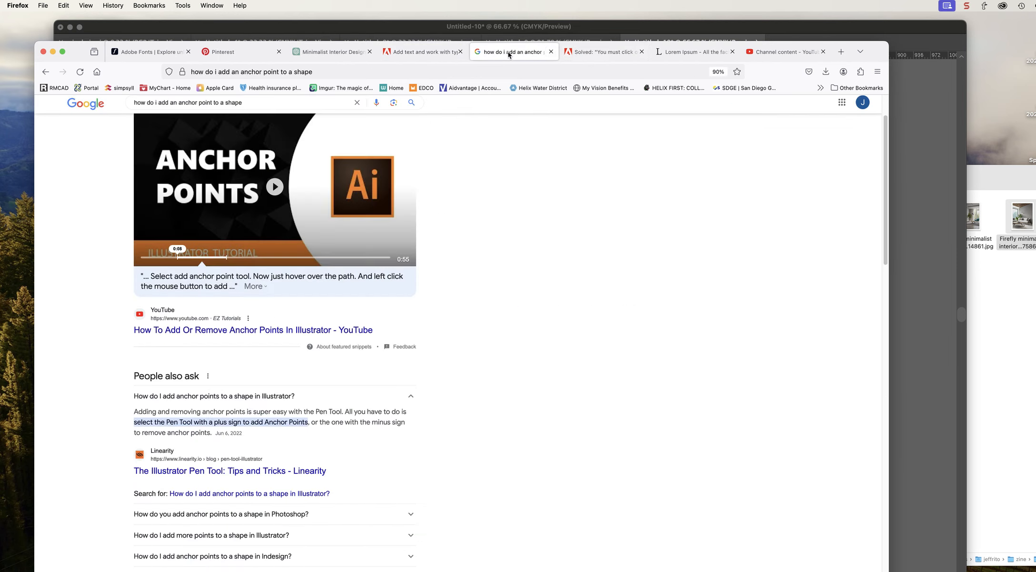
pyautogui.click(612, 51)
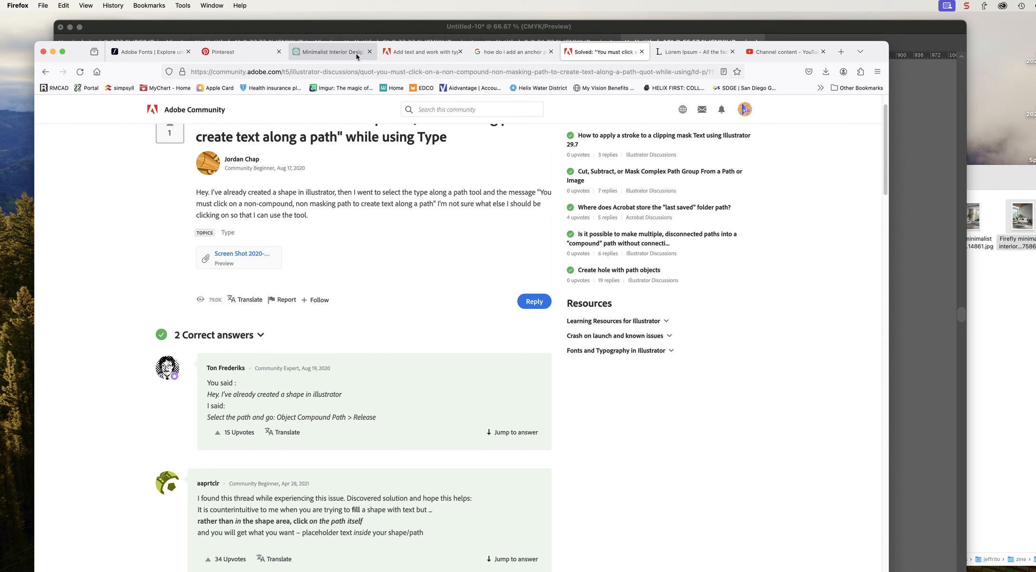
pyautogui.click(422, 55)
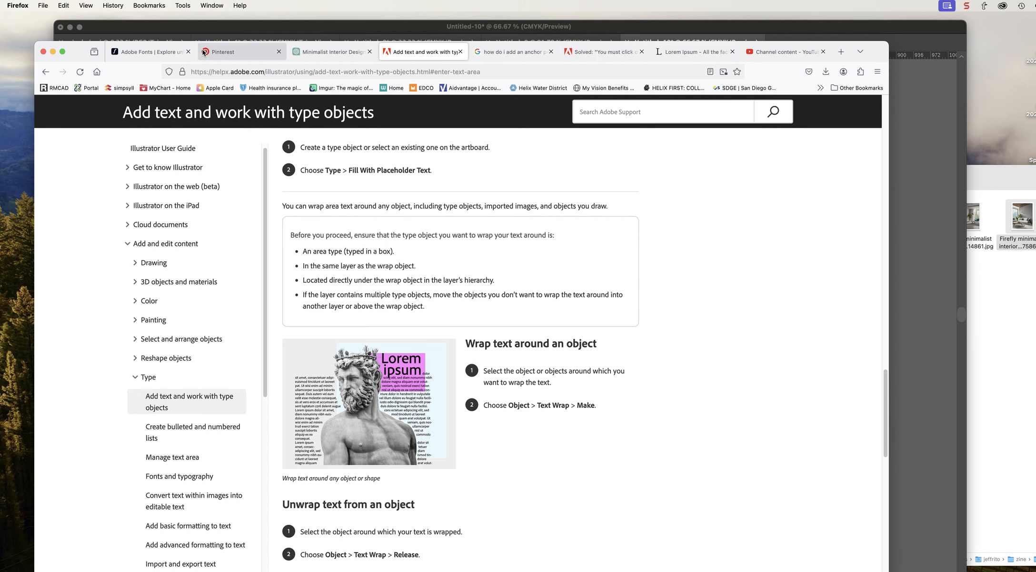
# Look up Adobe Fonts on the web and in Creative Cloud, and open the Thrillers font family page.
pyautogui.click(166, 51)
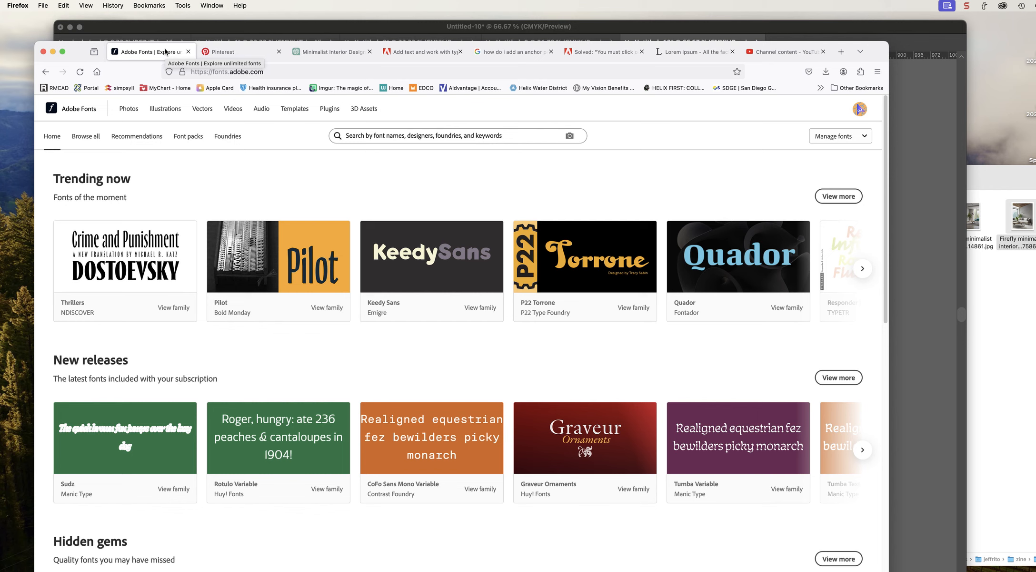
pyautogui.click(1002, 6)
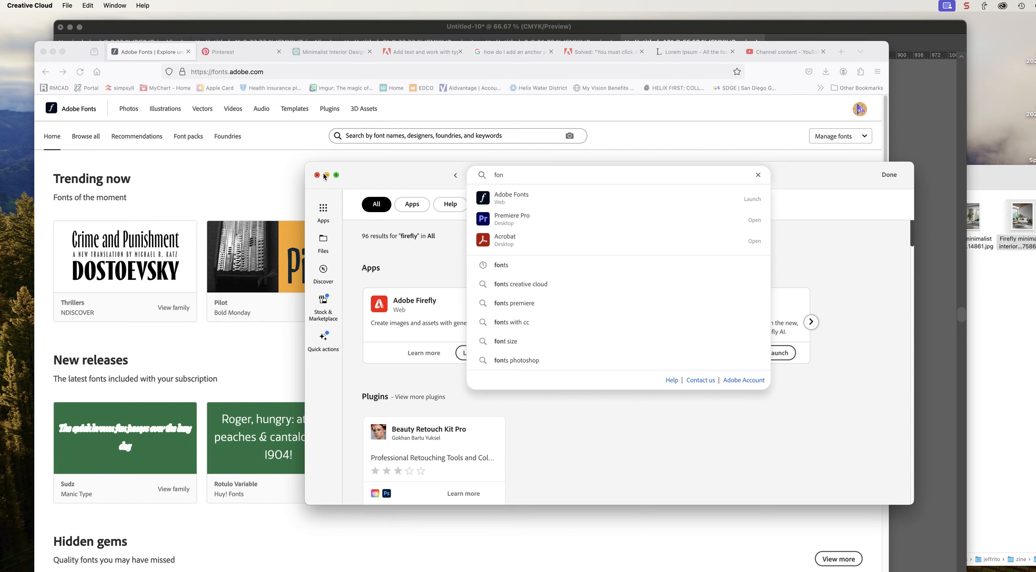
pyautogui.click(318, 175)
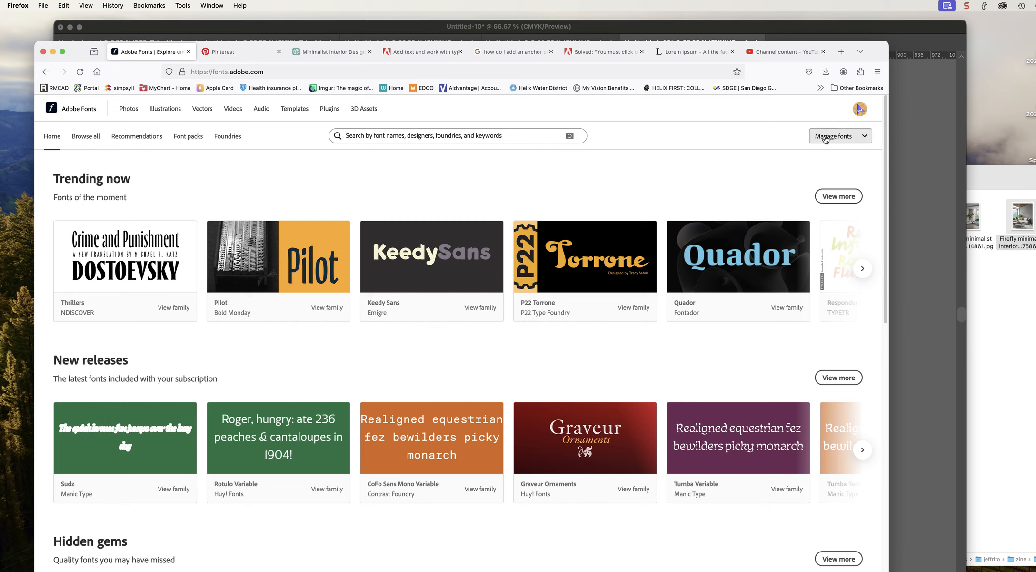
pyautogui.click(826, 138)
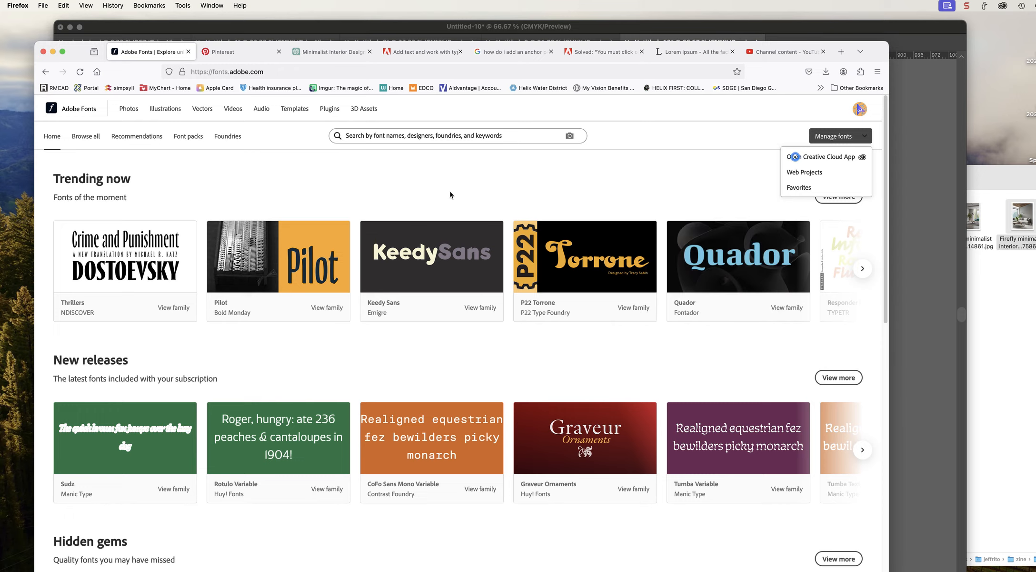
pyautogui.click(155, 272)
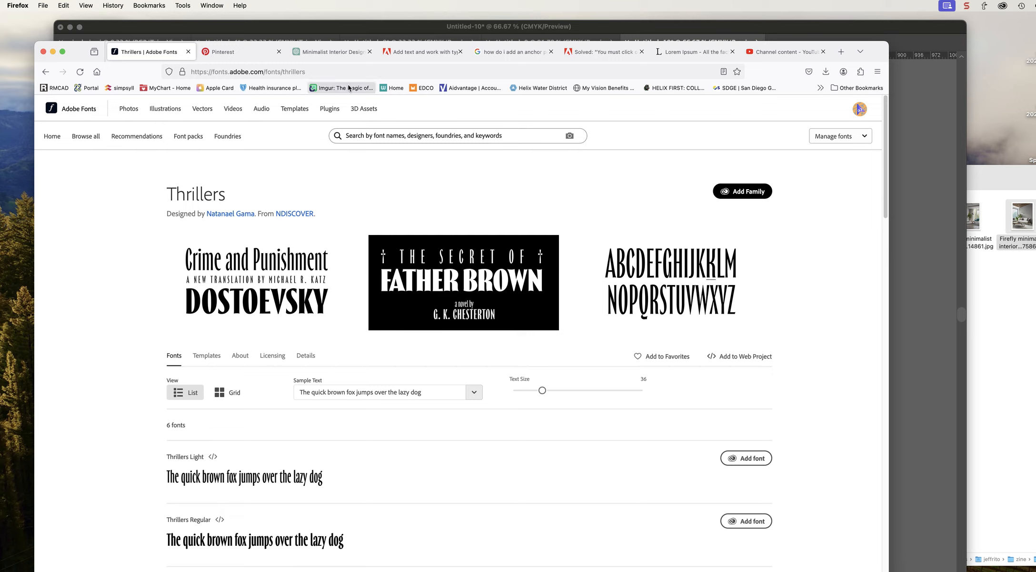
# Browse the Zine Design board on Pinterest for page layout and illustration ideas.
pyautogui.click(250, 54)
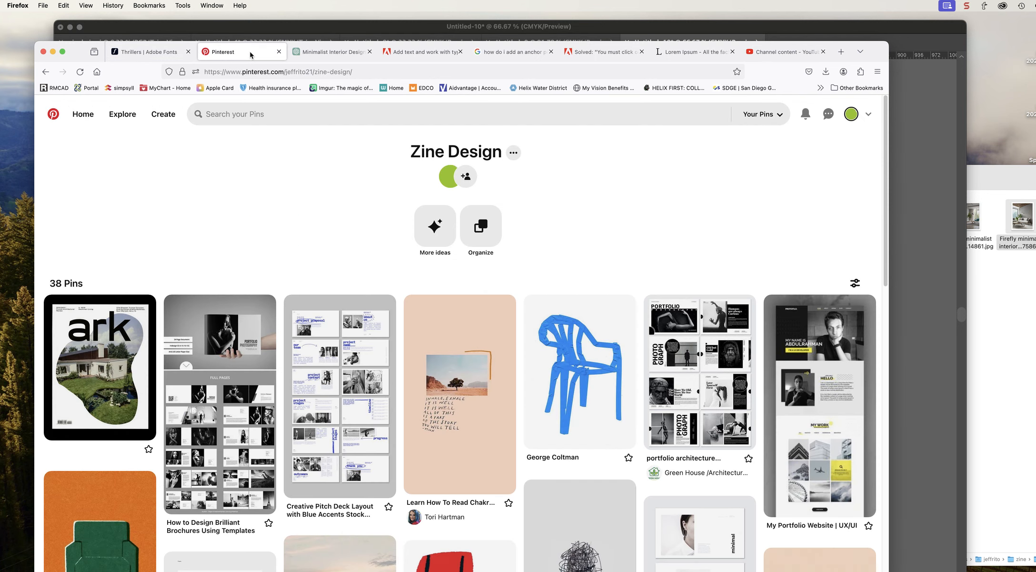
pyautogui.scroll(-5, 580, 372)
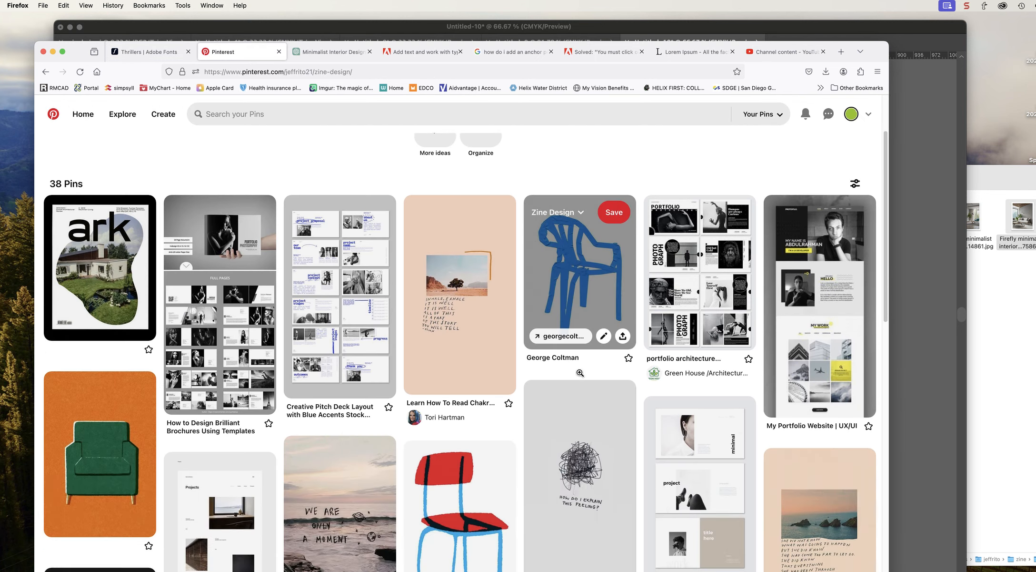
pyautogui.scroll(-4, 580, 372)
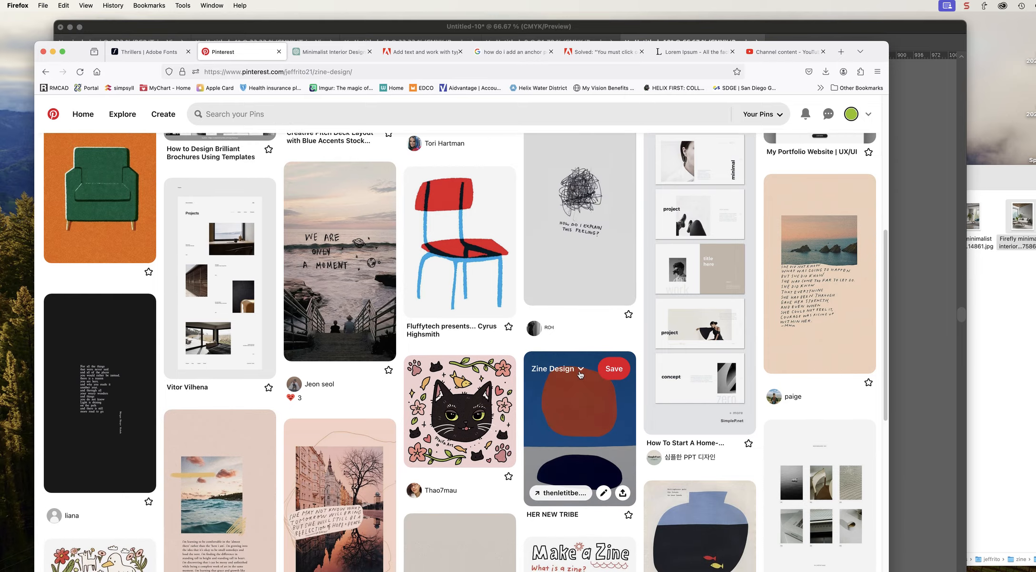
pyautogui.scroll(-3, 581, 372)
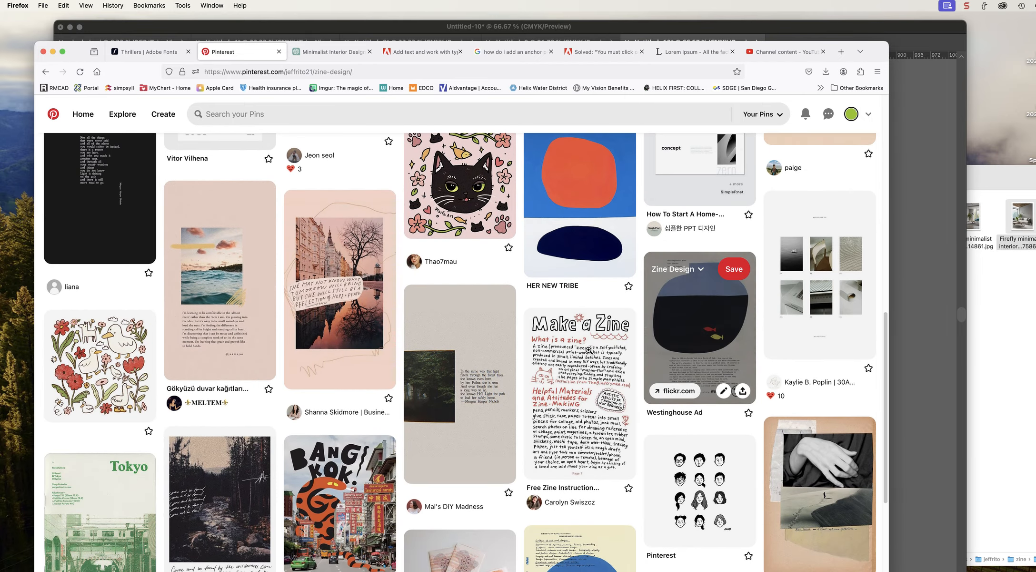
pyautogui.scroll(-3, 580, 372)
pyautogui.scroll(2, 567, 347)
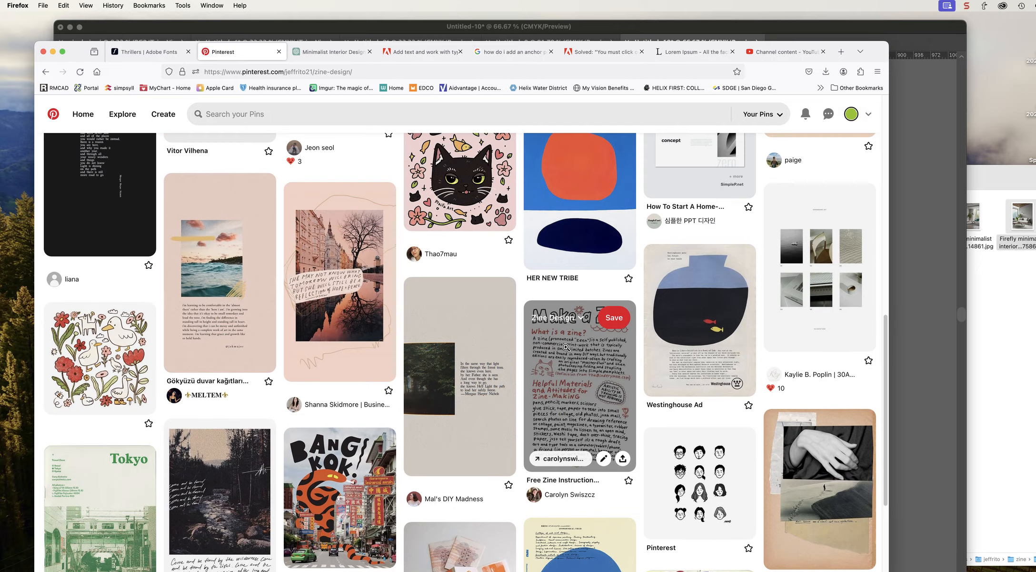
pyautogui.scroll(3, 566, 347)
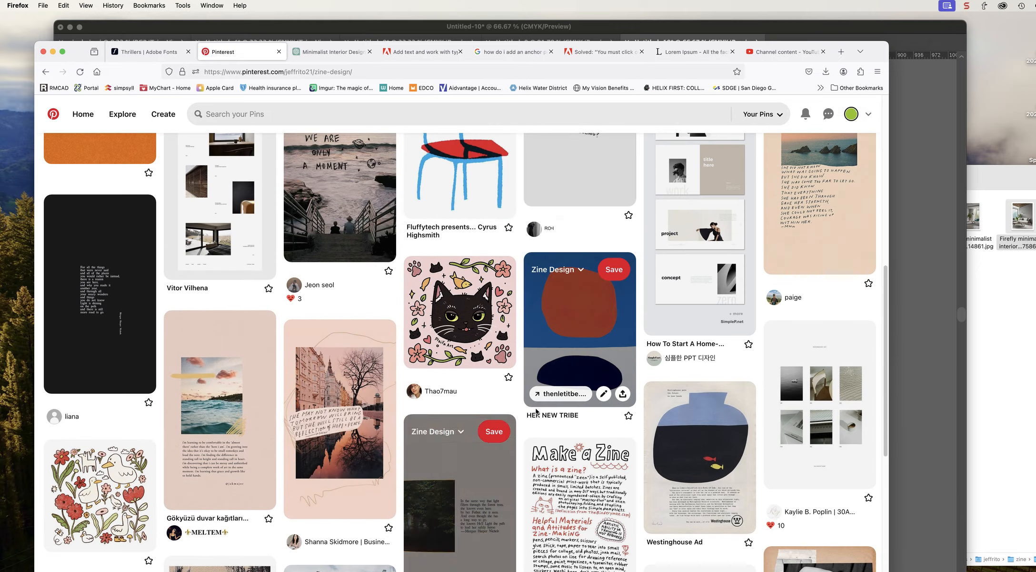
# Look through the rest of the Pinterest board, the ChatGPT list on minimalist interior design and the Lorem Ipsum page.
pyautogui.scroll(-10, 537, 410)
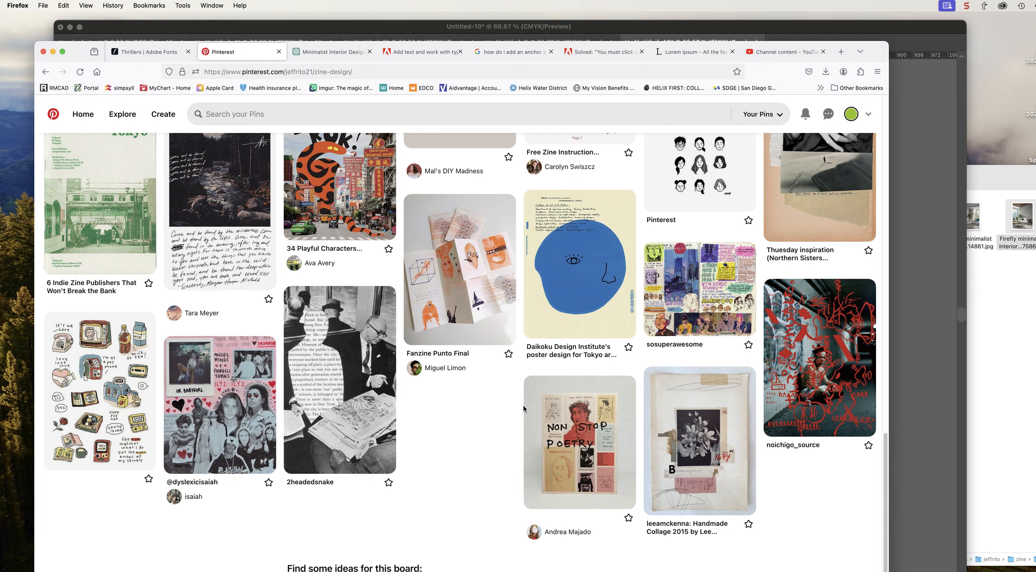
pyautogui.scroll(-3, 518, 404)
pyautogui.scroll(15, 519, 402)
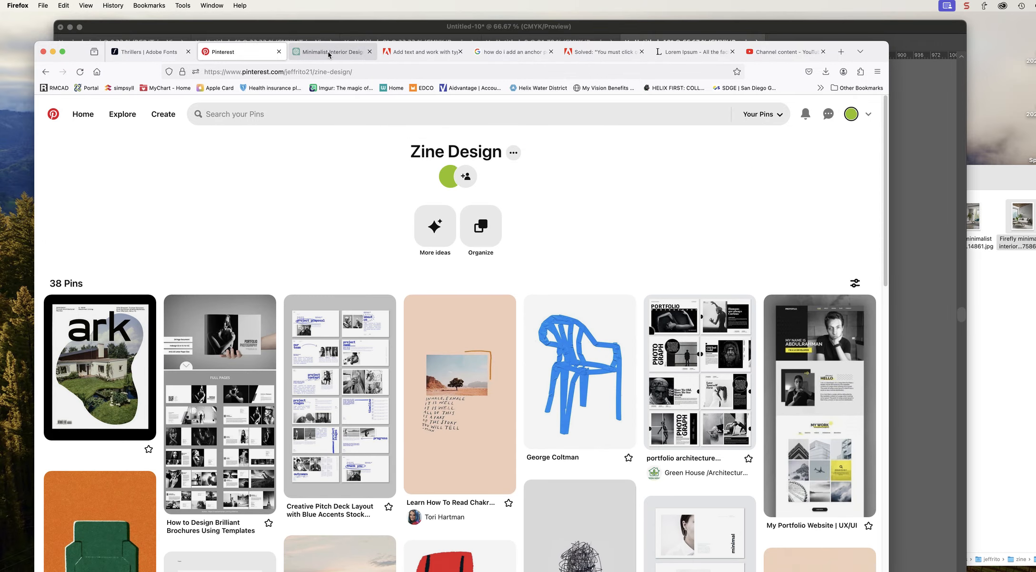
pyautogui.click(329, 53)
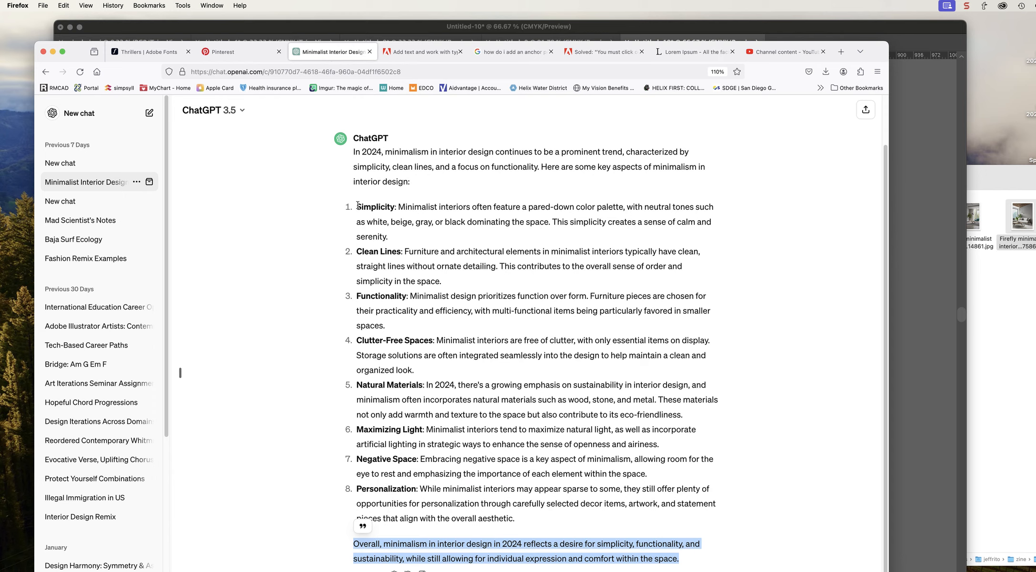
pyautogui.moveTo(358, 205); pyautogui.dragTo(641, 518)
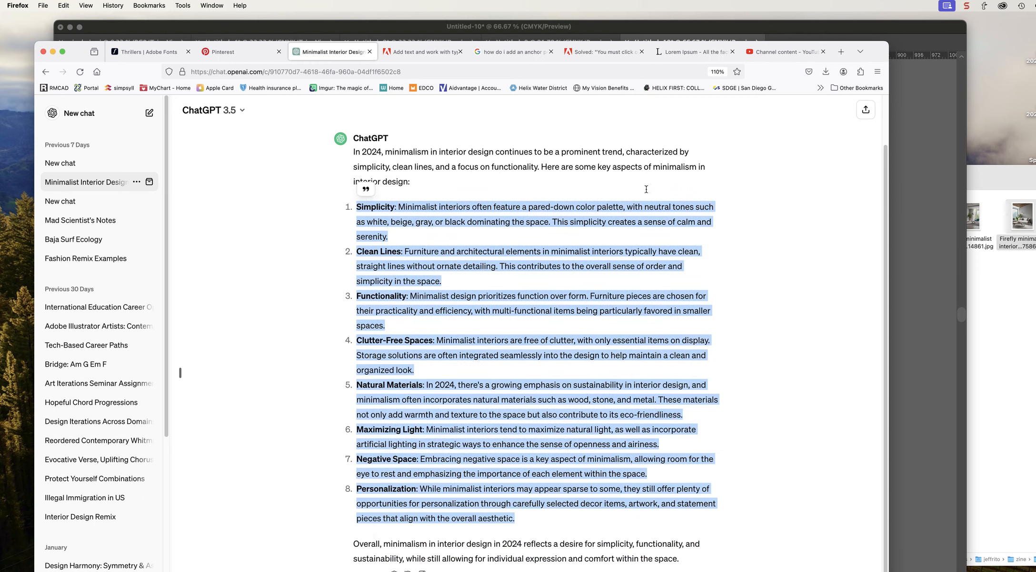
pyautogui.click(695, 53)
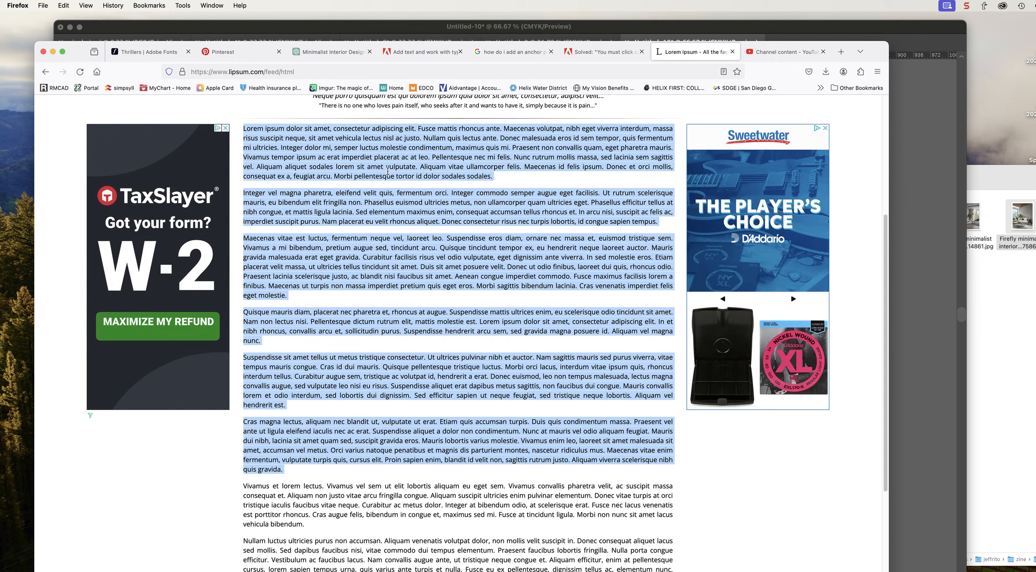
# Switch to Illustrator and delete the three-column text and the plain round text block from Artboard 3.
pyautogui.click(261, 29)
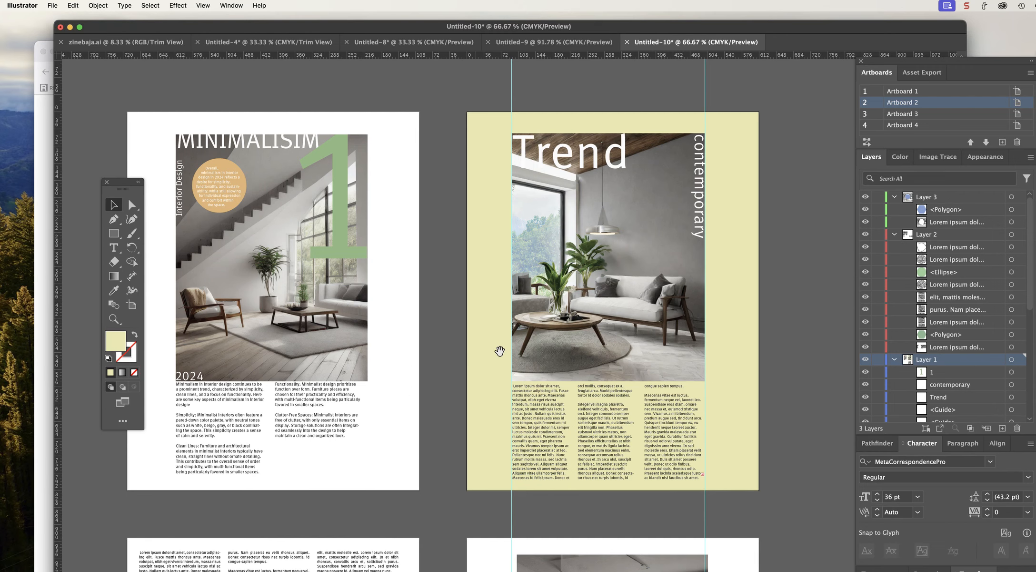
pyautogui.moveTo(446, 359); pyautogui.dragTo(521, 213)
pyautogui.scroll(-10, 493, 285)
pyautogui.hscroll(-1, 484, 326)
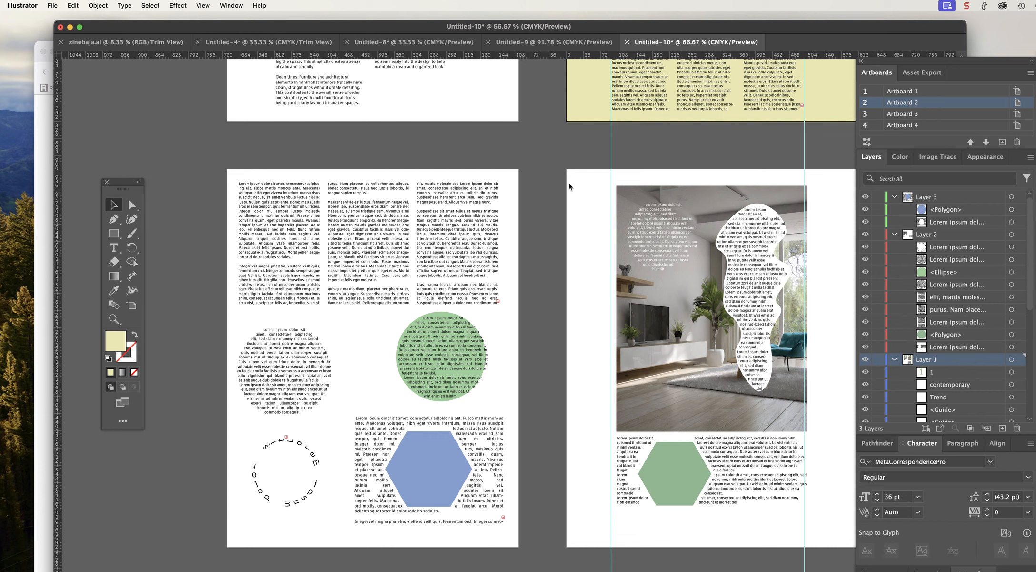
pyautogui.moveTo(228, 174); pyautogui.dragTo(354, 359)
pyautogui.press('Delete')
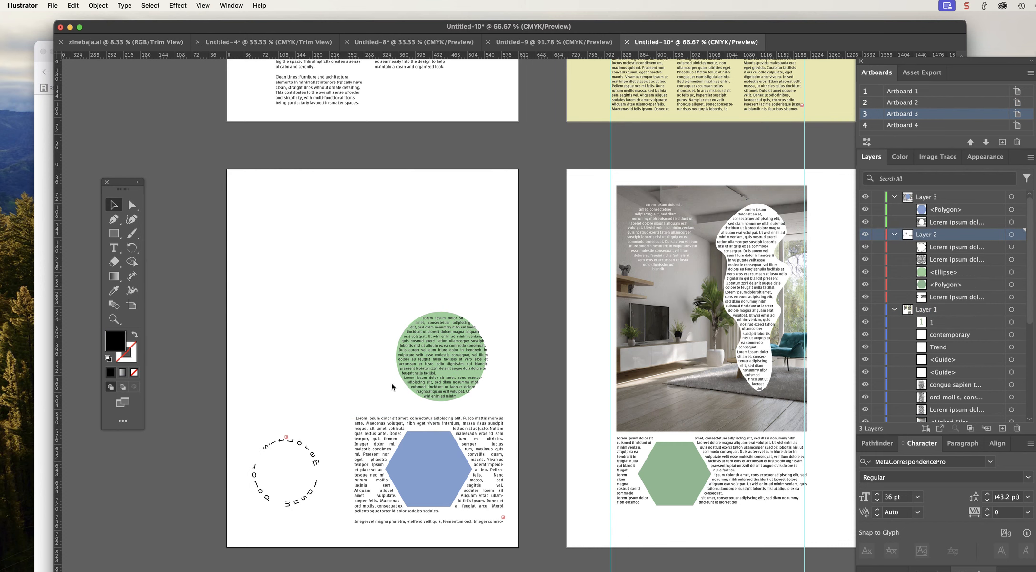
# Clear the rest of Artboard 3 by deleting the green circle and its text, the blue hexagon and its wrapped text, and the circular path text.
pyautogui.click(440, 391)
pyautogui.press('Delete')
pyautogui.click(370, 462)
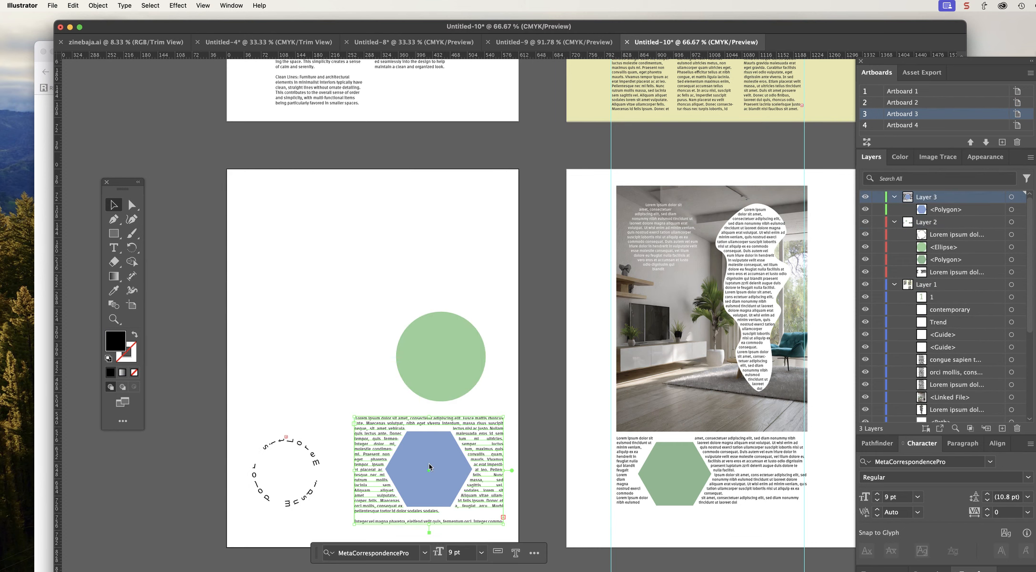
pyautogui.press('Delete')
pyautogui.click(404, 470)
pyautogui.press('Delete')
pyautogui.click(317, 463)
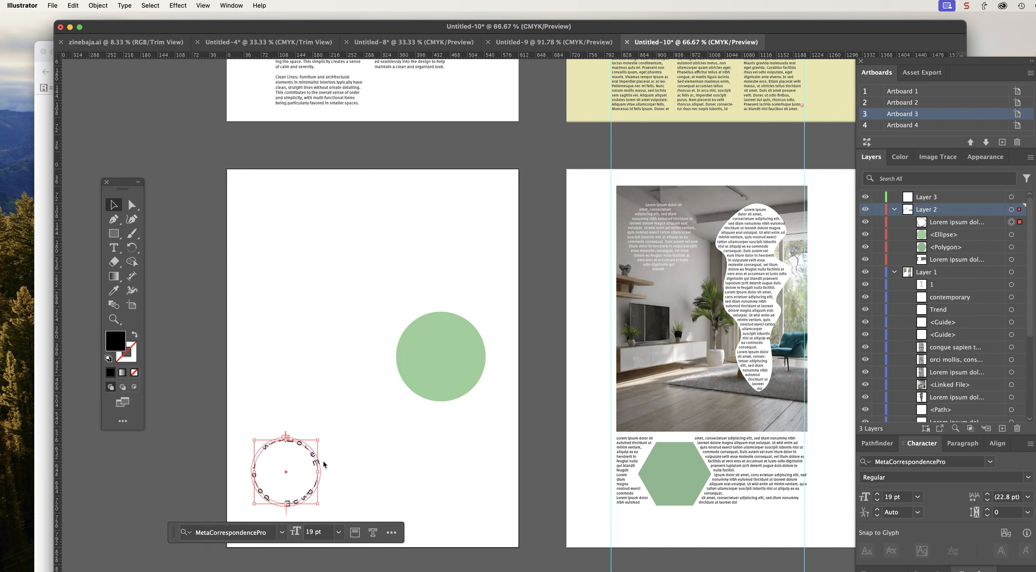
pyautogui.press('Delete')
pyautogui.click(426, 384)
pyautogui.press('Delete')
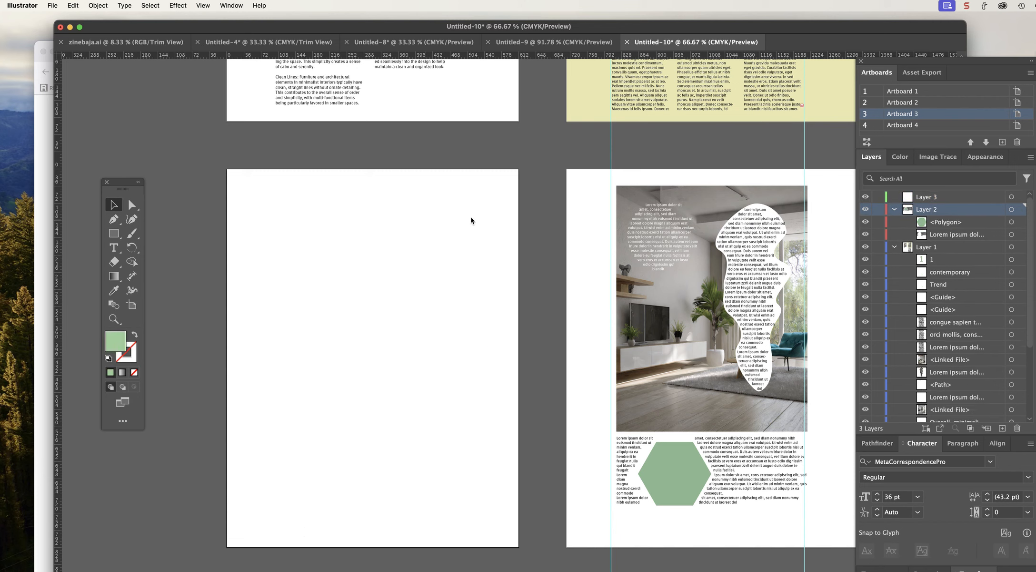
# Draw a green circle in the upper half of the empty Artboard 3 with the Ellipse tool.
pyautogui.moveTo(464, 213); pyautogui.dragTo(489, 493)
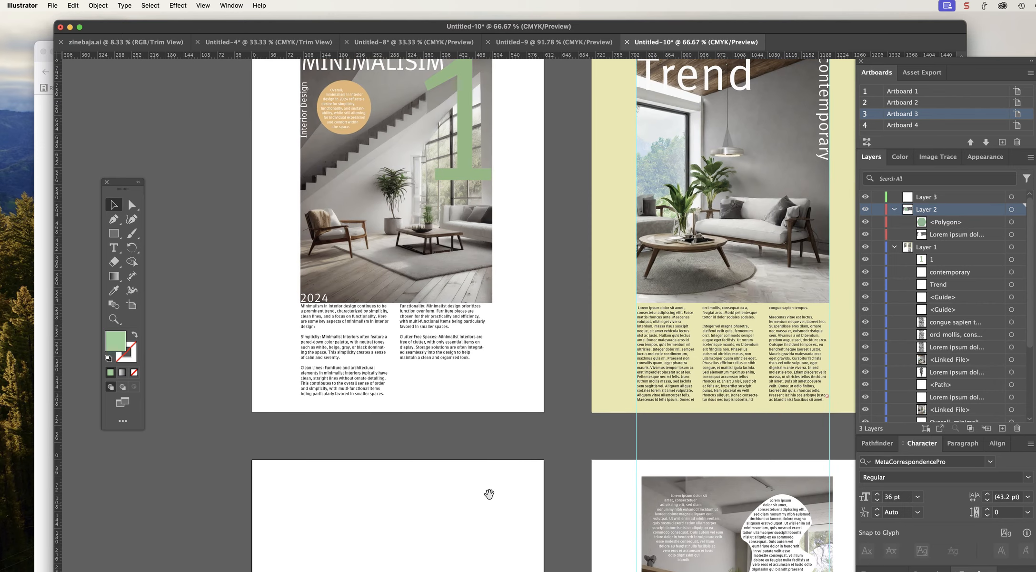
pyautogui.moveTo(460, 405); pyautogui.dragTo(458, 153)
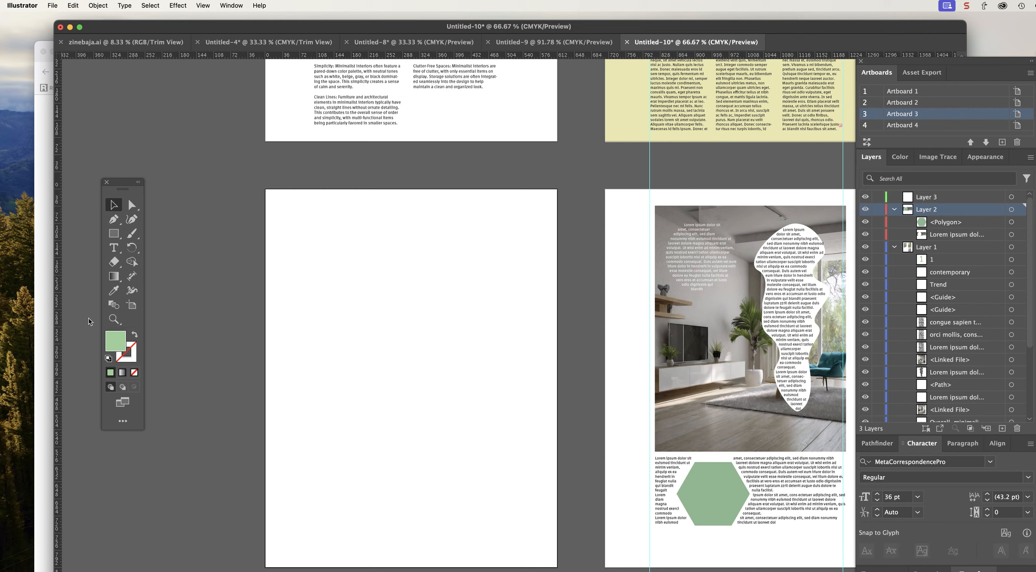
pyautogui.click(113, 233)
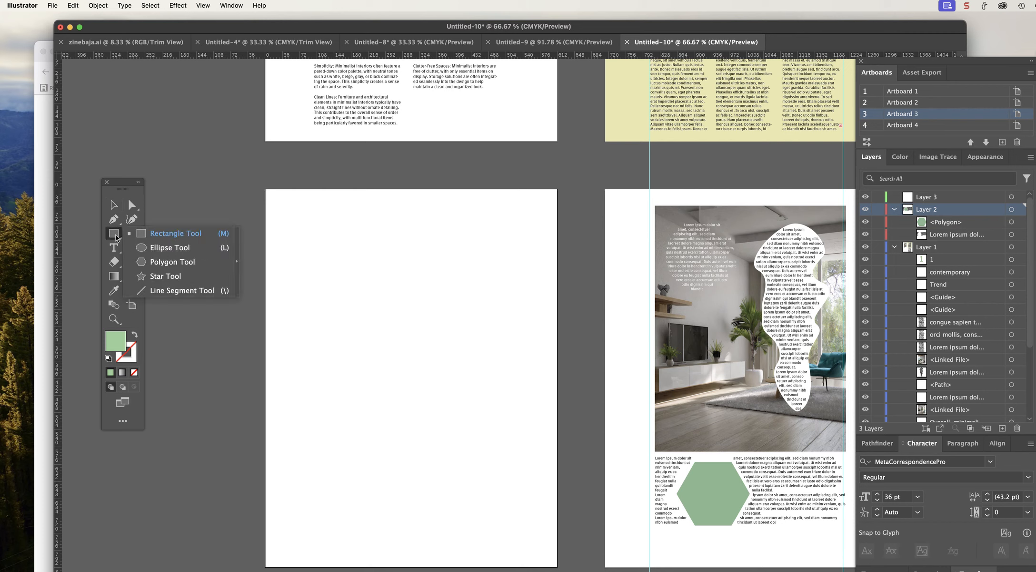
pyautogui.click(159, 254)
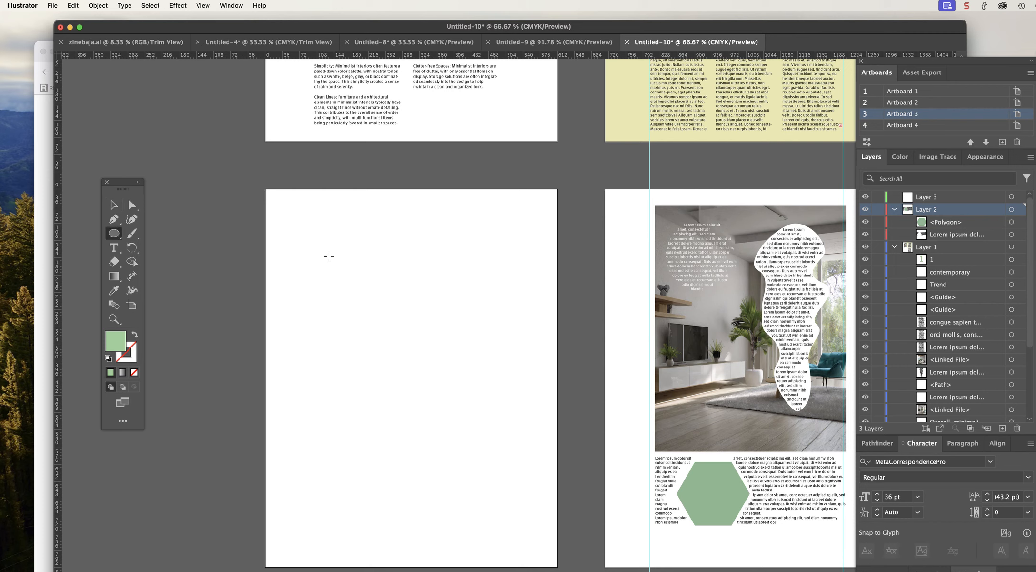
pyautogui.moveTo(332, 256); pyautogui.dragTo(378, 334)
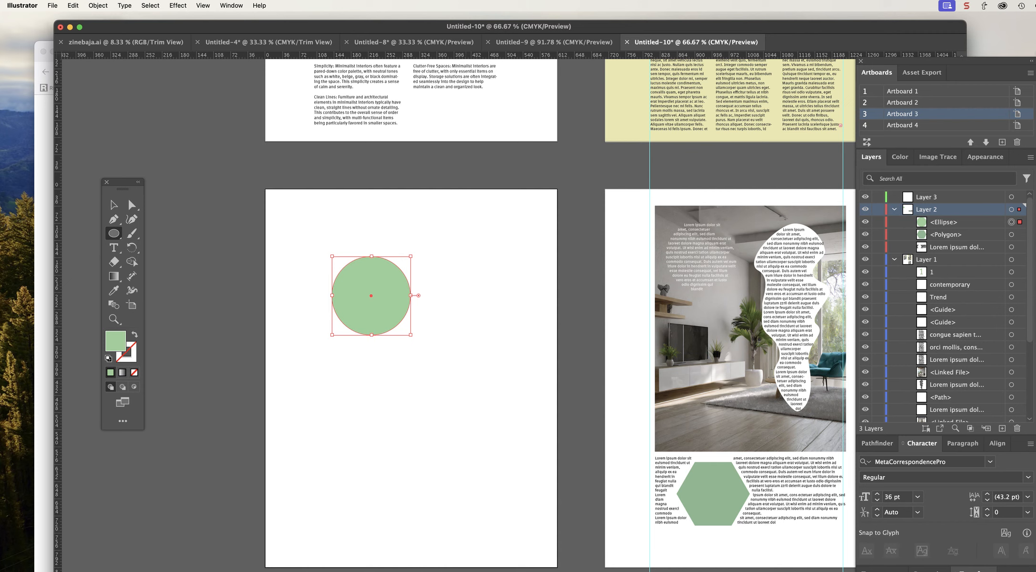
# Apply Text Wrap to the green circle on Artboard 3, keeping its green fill without a stroke.
pyautogui.press('super+Tab')
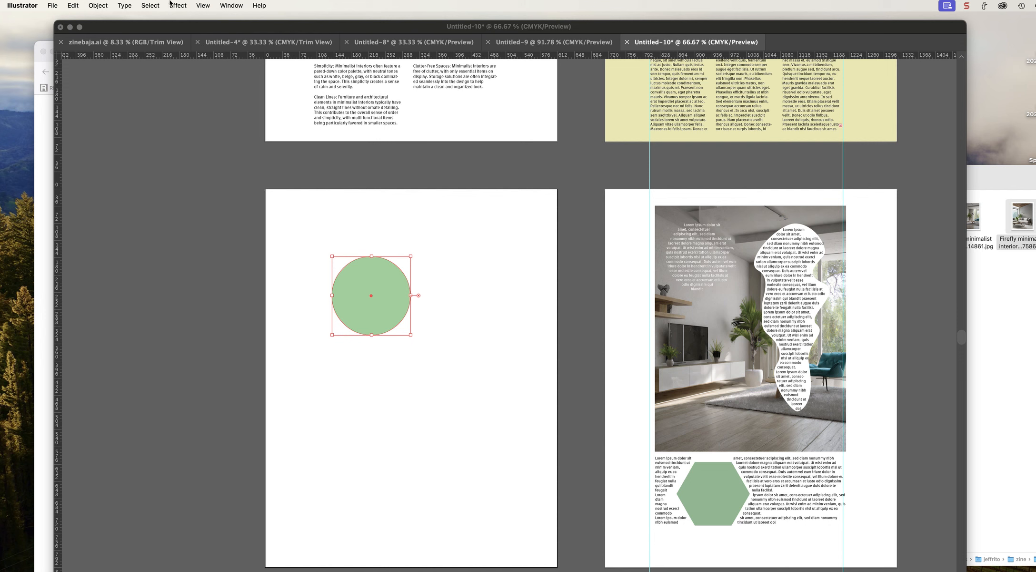
pyautogui.click(106, 5)
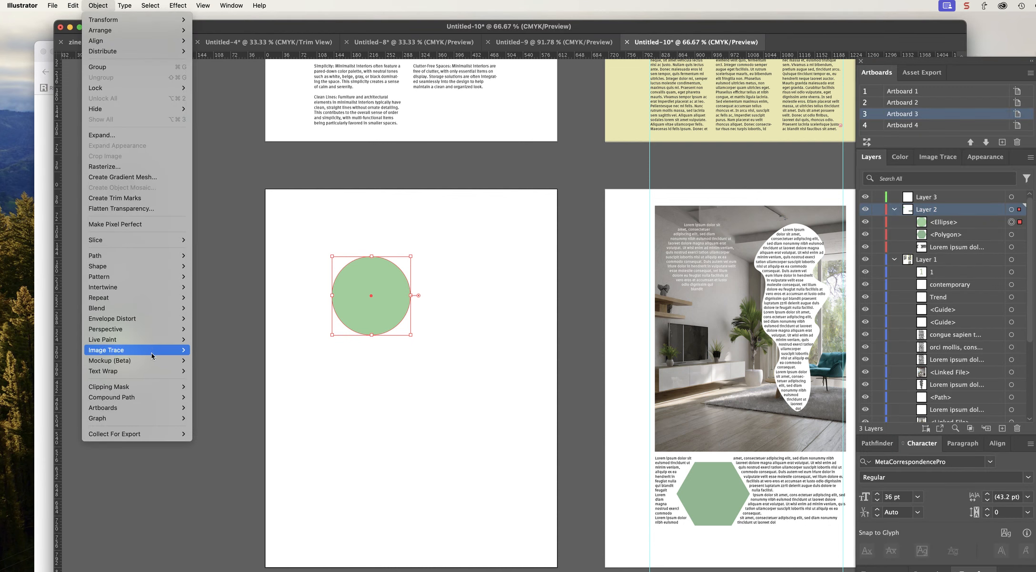
pyautogui.moveTo(154, 369)
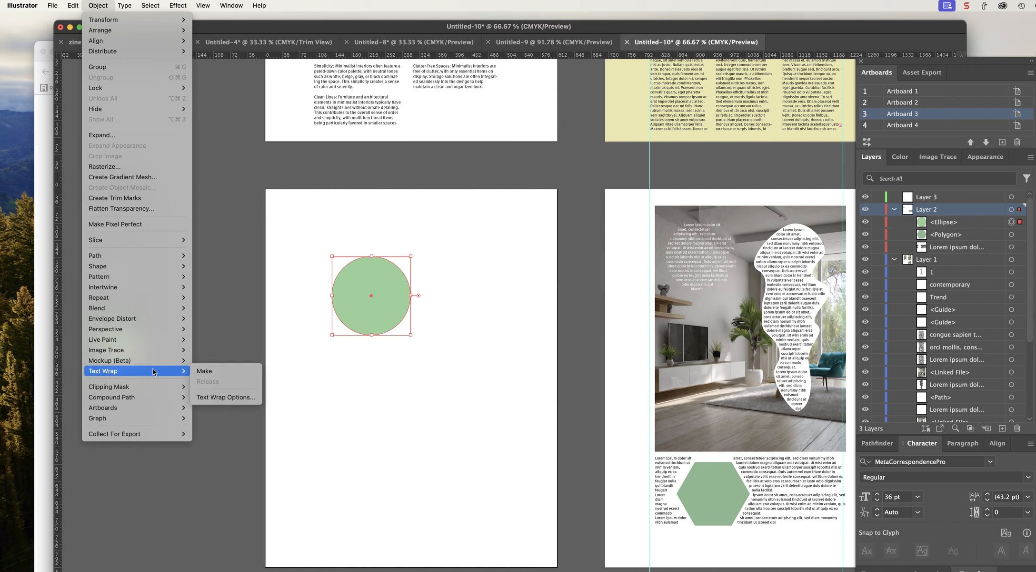
pyautogui.click(204, 371)
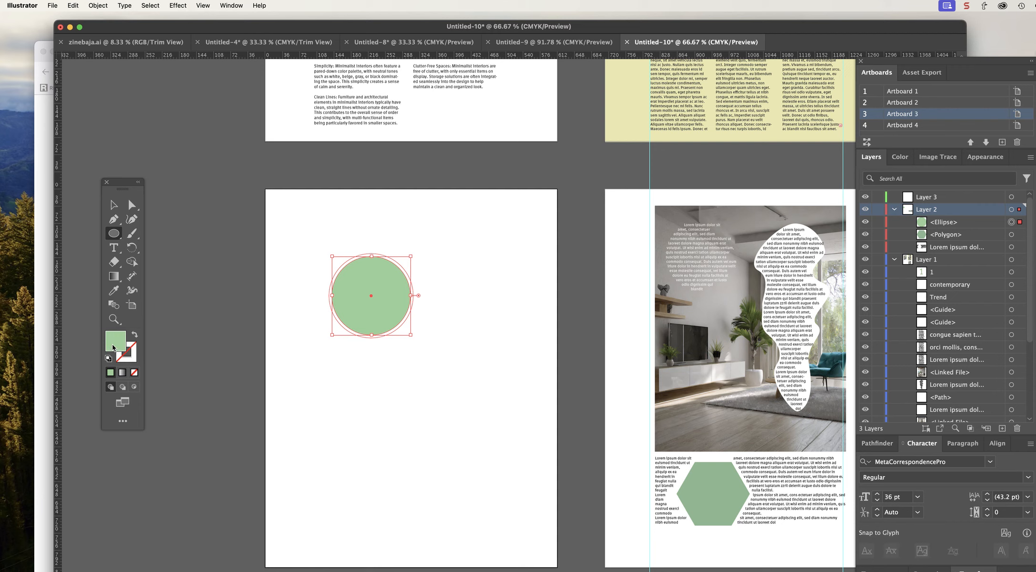
pyautogui.click(109, 358)
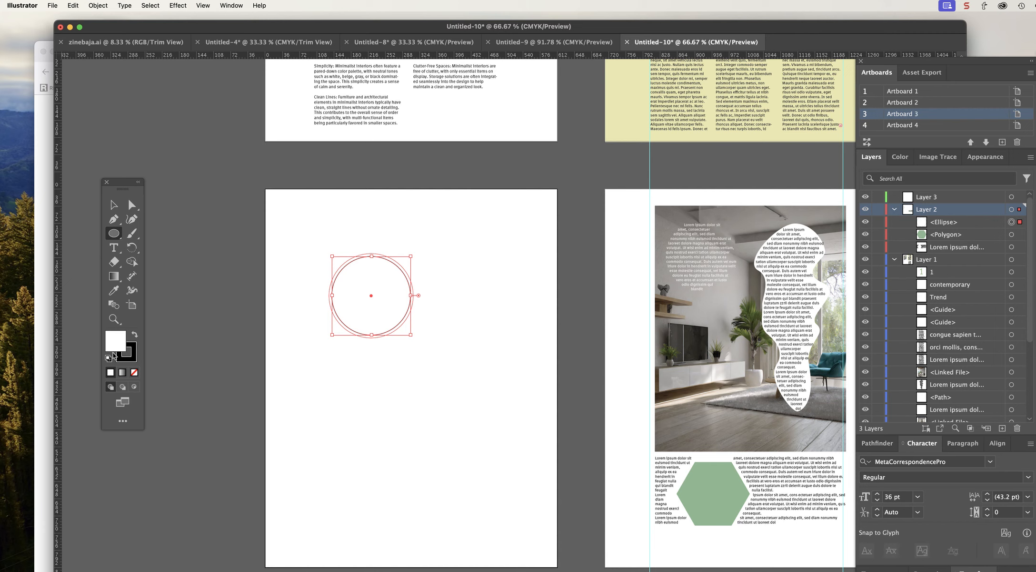
pyautogui.press('super+z')
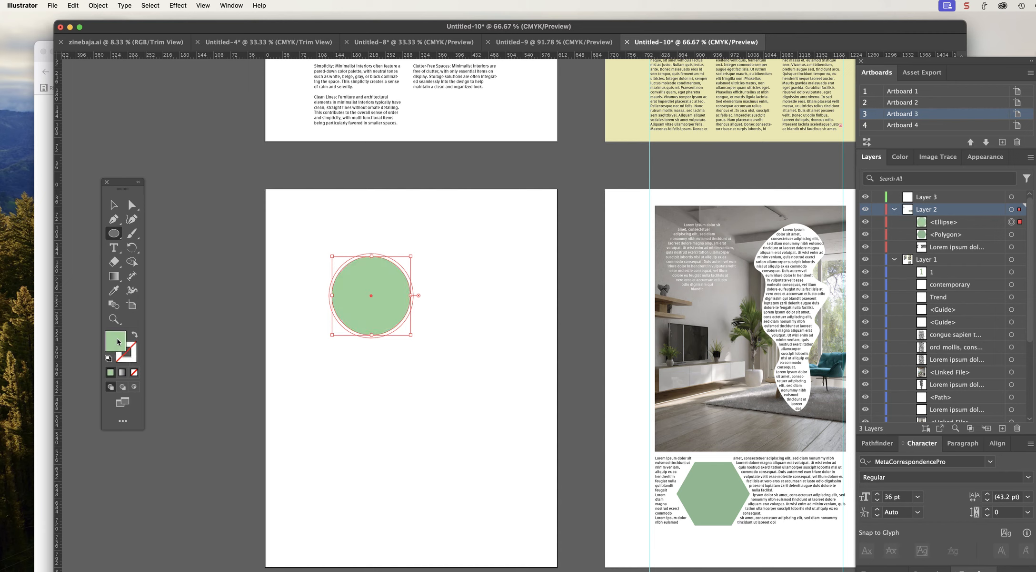
# Turn the green circle into an area type shape with placeholder text and set the text size to 8 pt.
pyautogui.click(114, 248)
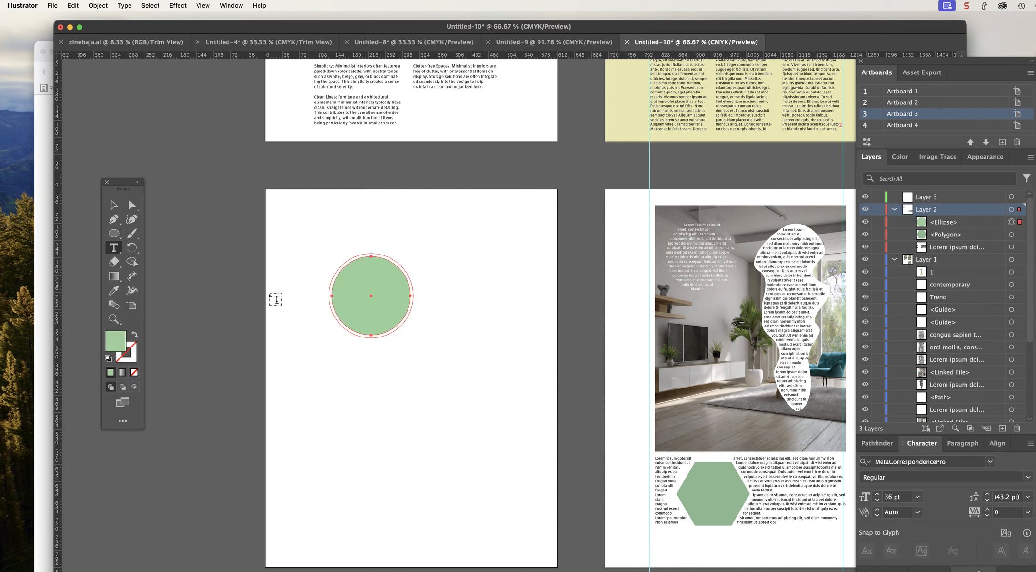
pyautogui.click(352, 275)
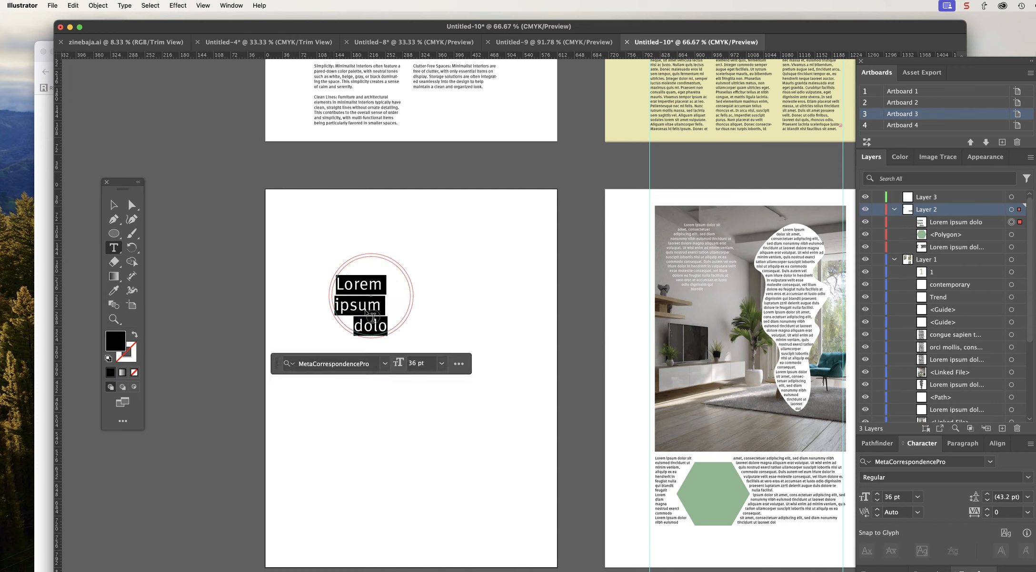
pyautogui.click(371, 302)
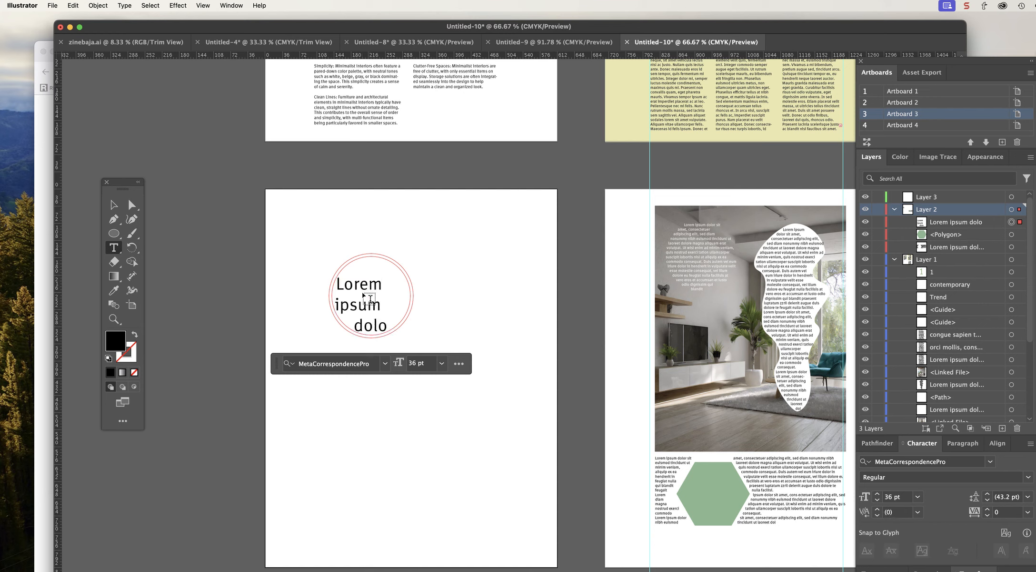
pyautogui.press('super+a')
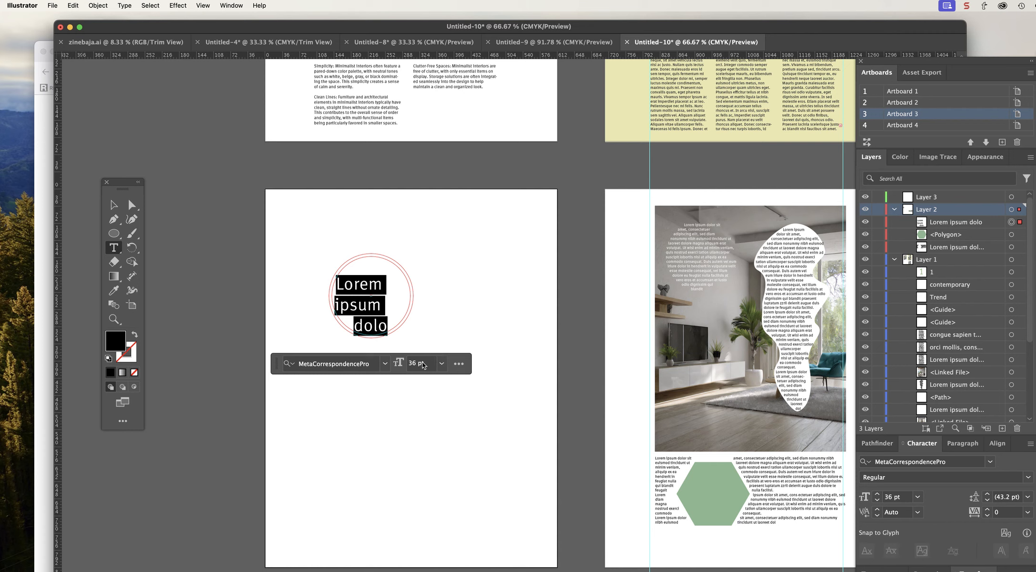
pyautogui.click(443, 364)
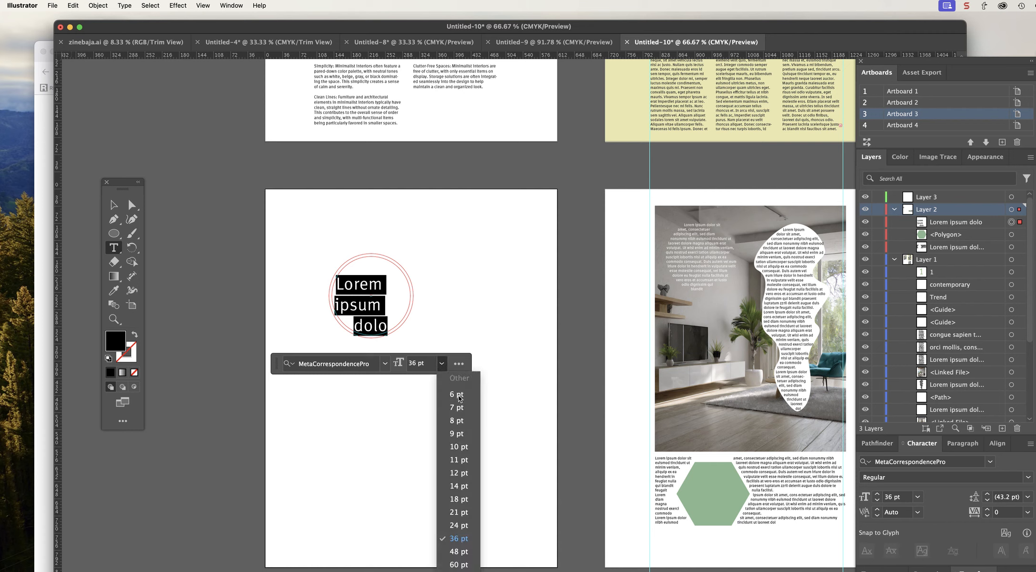
pyautogui.click(458, 420)
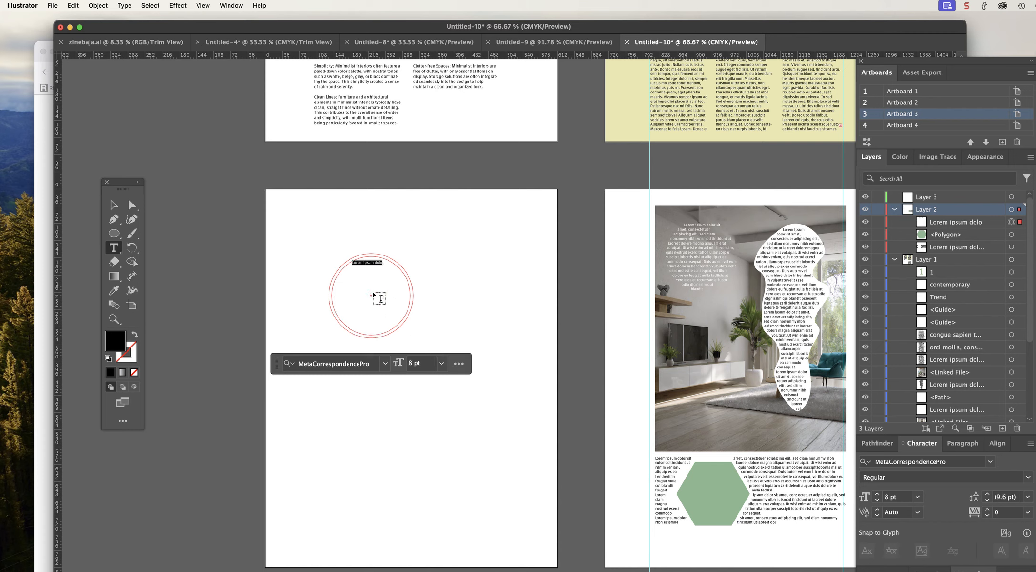
# Replace the placeholder inside the circle with the copied Lorem Ipsum text.
pyautogui.click(364, 263)
pyautogui.tripleClick(364, 267)
pyautogui.rightClick(358, 262)
pyautogui.click(370, 230)
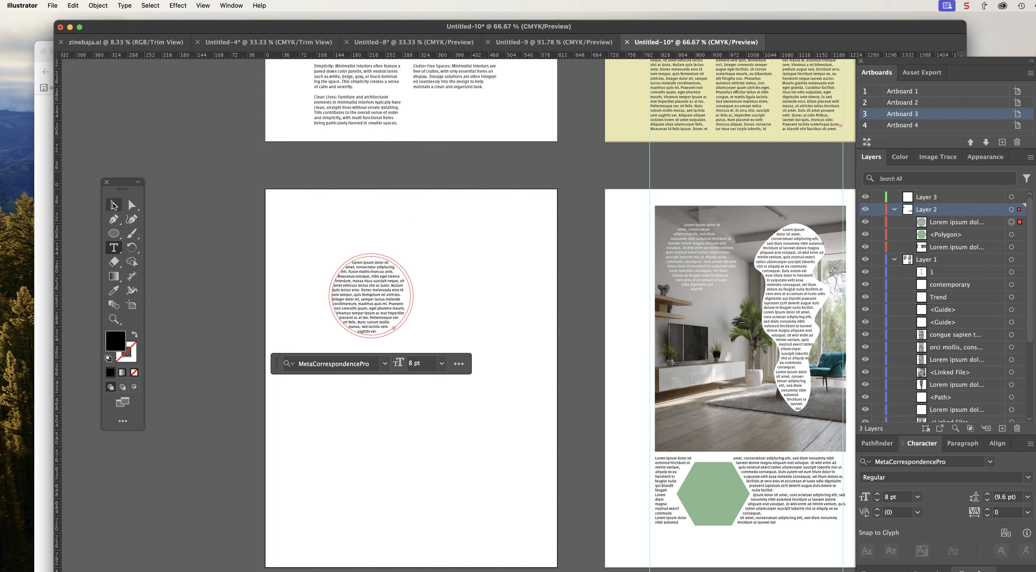
# Move the circular text block up and left toward the upper-left corner of Artboard 3.
pyautogui.click(113, 205)
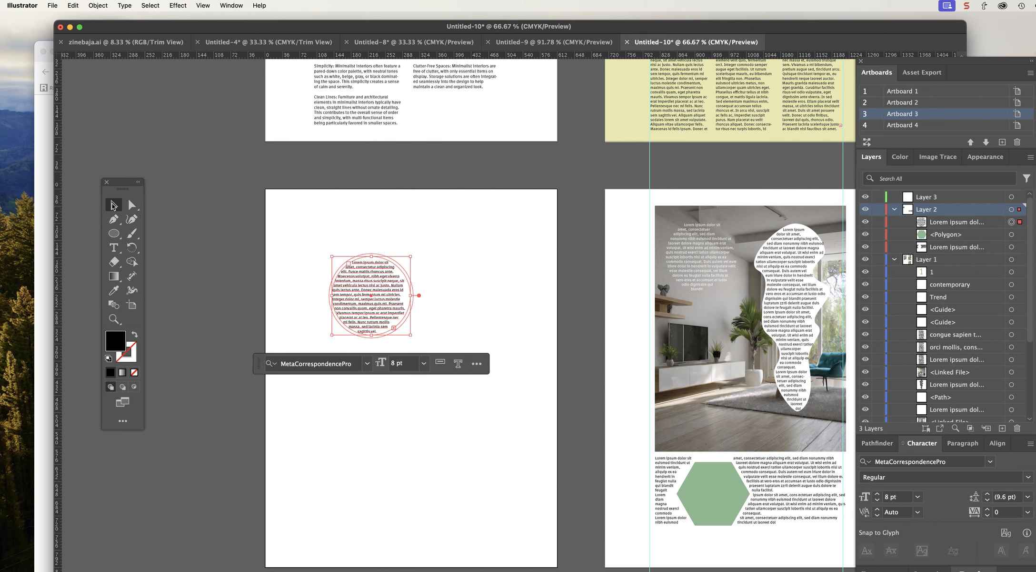
pyautogui.click(308, 232)
pyautogui.click(358, 291)
pyautogui.click(432, 282)
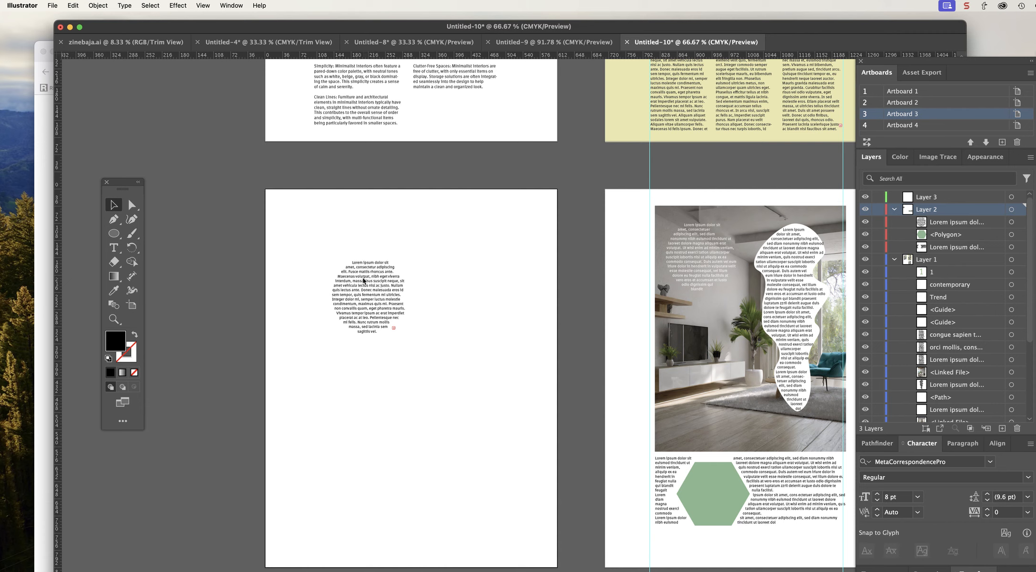
pyautogui.moveTo(364, 290); pyautogui.dragTo(334, 257)
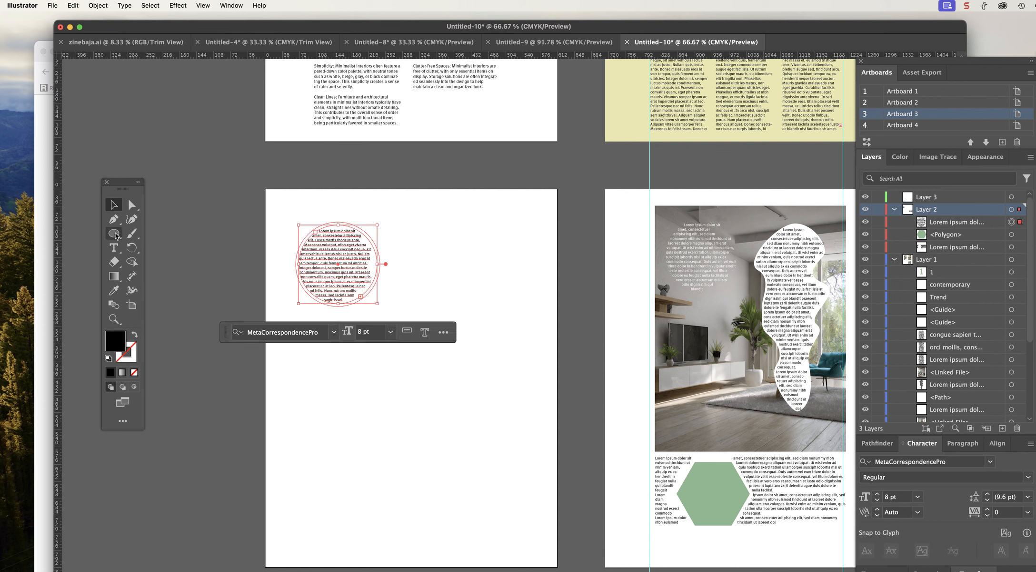
# Draw a second circle, filled black, beside the circular text block on Artboard 3.
pyautogui.click(123, 235)
pyautogui.click(147, 251)
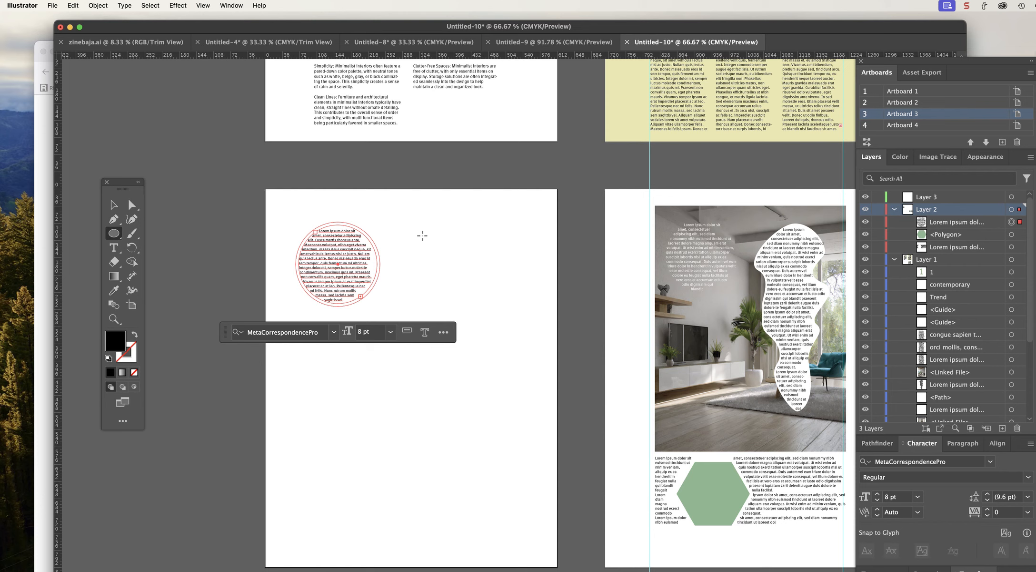
pyautogui.moveTo(421, 233); pyautogui.dragTo(484, 320)
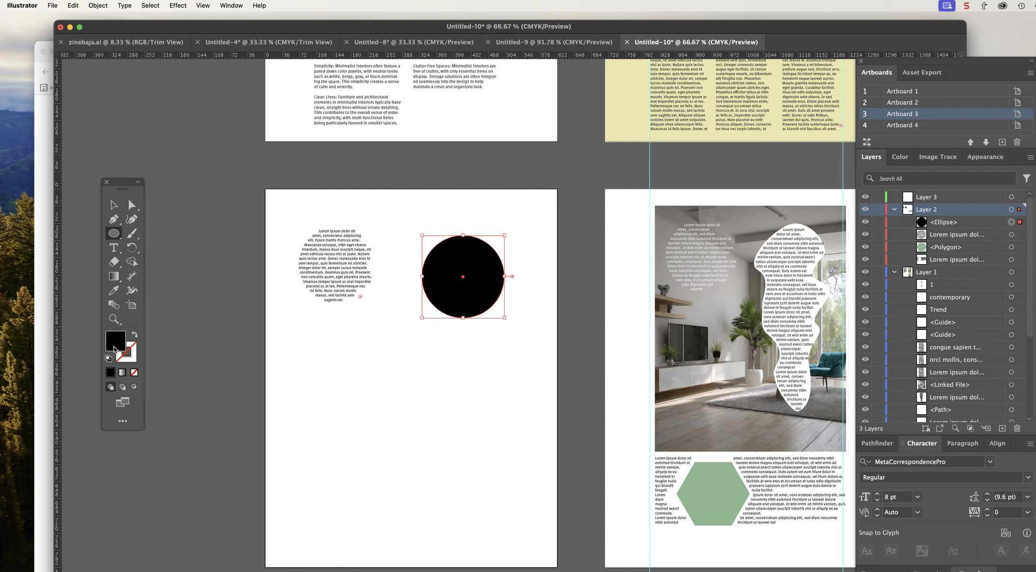
pyautogui.scroll(1, 683, 256)
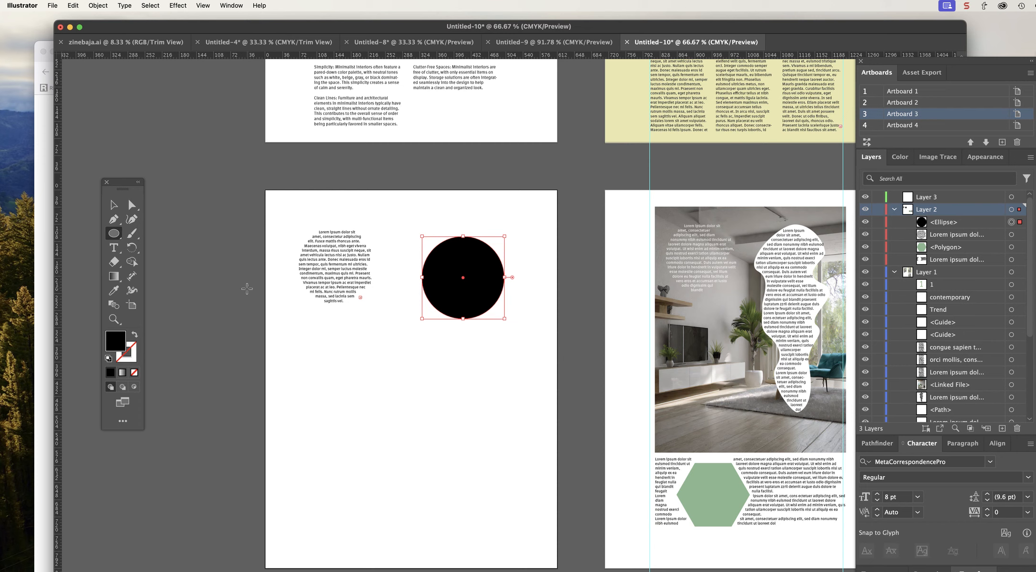
# Change the black circle's fill to a pale dusty pink, RGB 211, 193, 198.
pyautogui.doubleClick(117, 341)
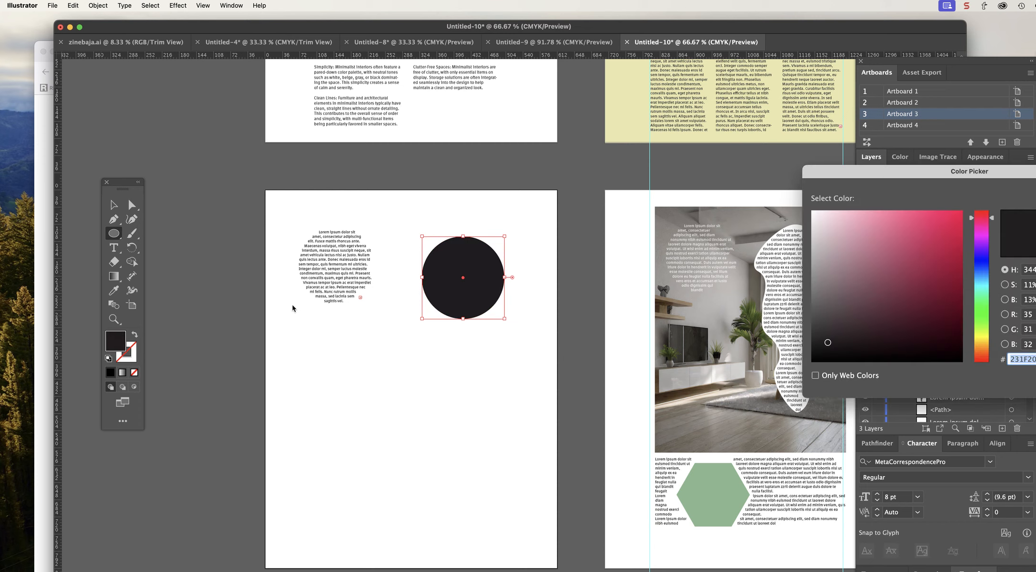
pyautogui.click(852, 268)
pyautogui.moveTo(852, 268); pyautogui.dragTo(824, 236)
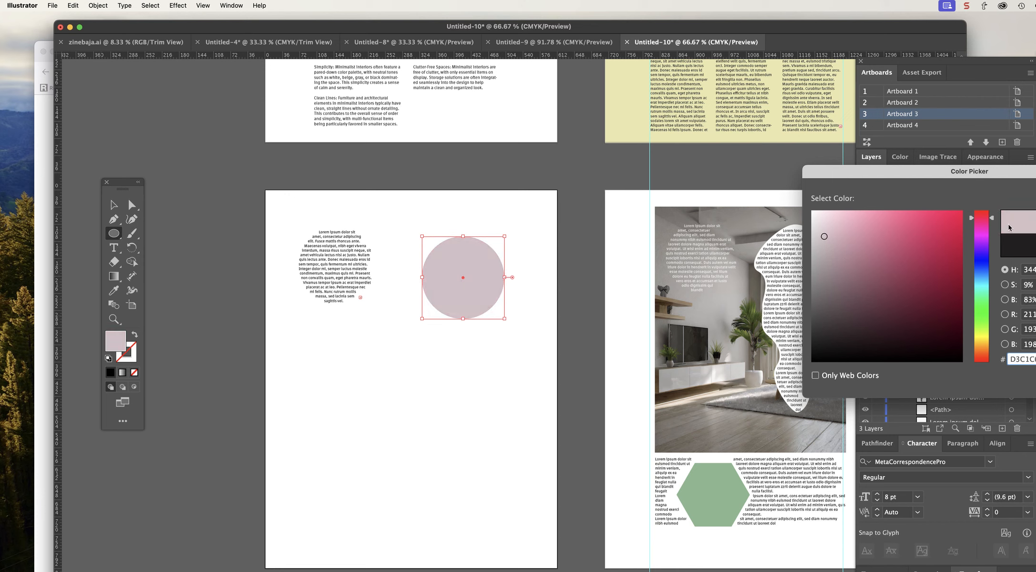
pyautogui.press('Return')
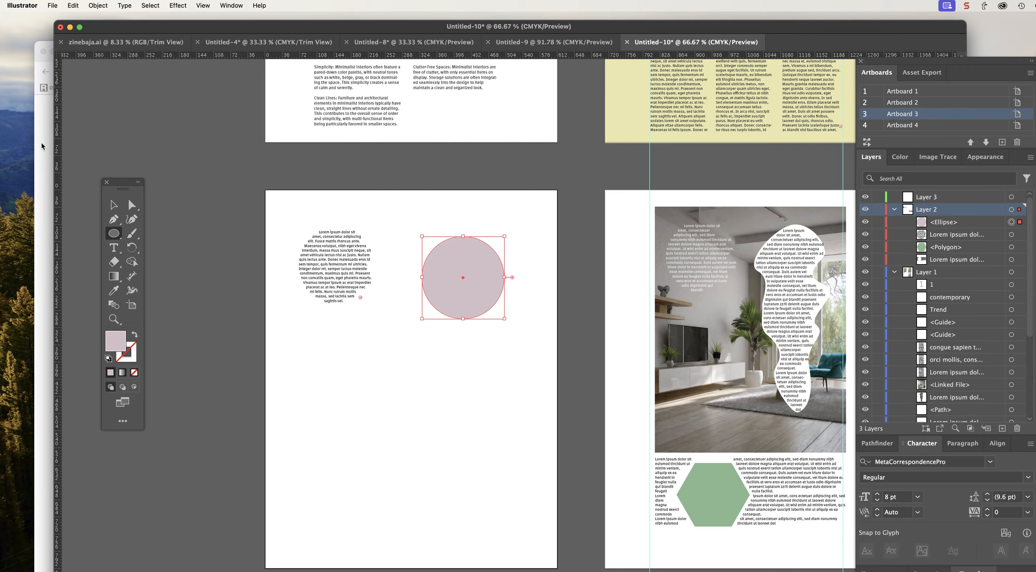
# Duplicate the pink circle slightly below the original and apply a text wrap to the copy.
pyautogui.click(112, 205)
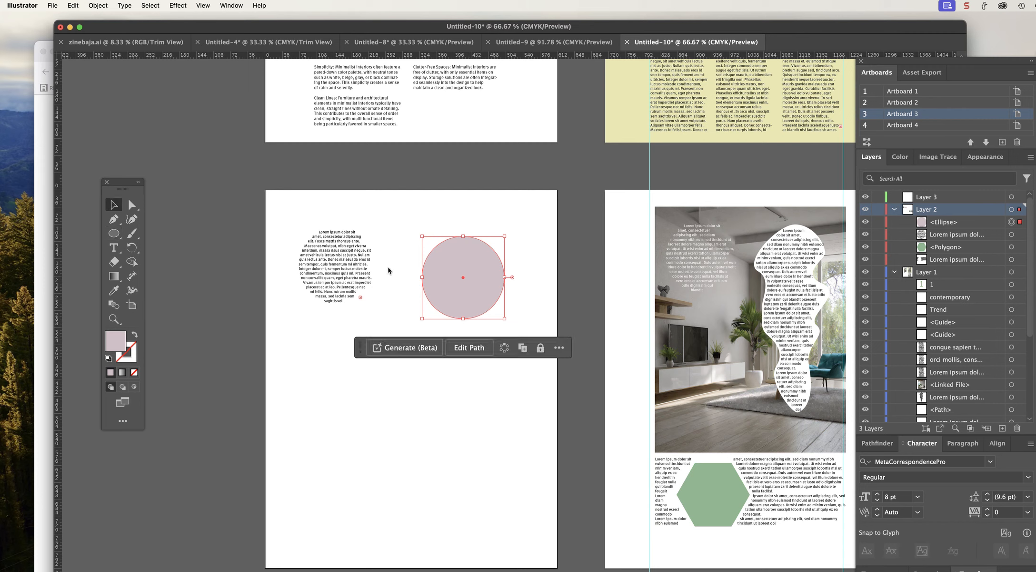
pyautogui.moveTo(479, 296); pyautogui.dragTo(476, 308)
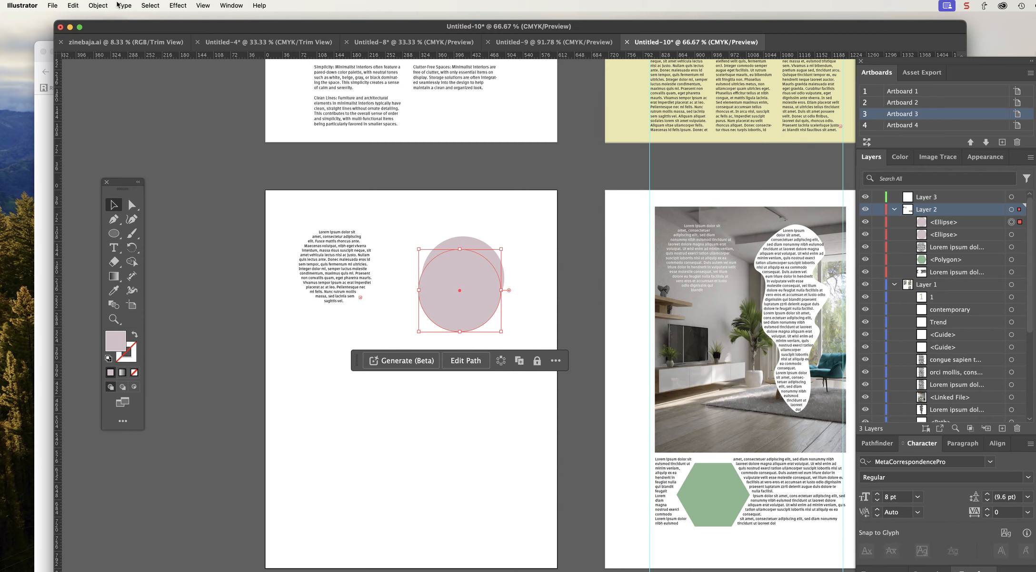
pyautogui.click(99, 5)
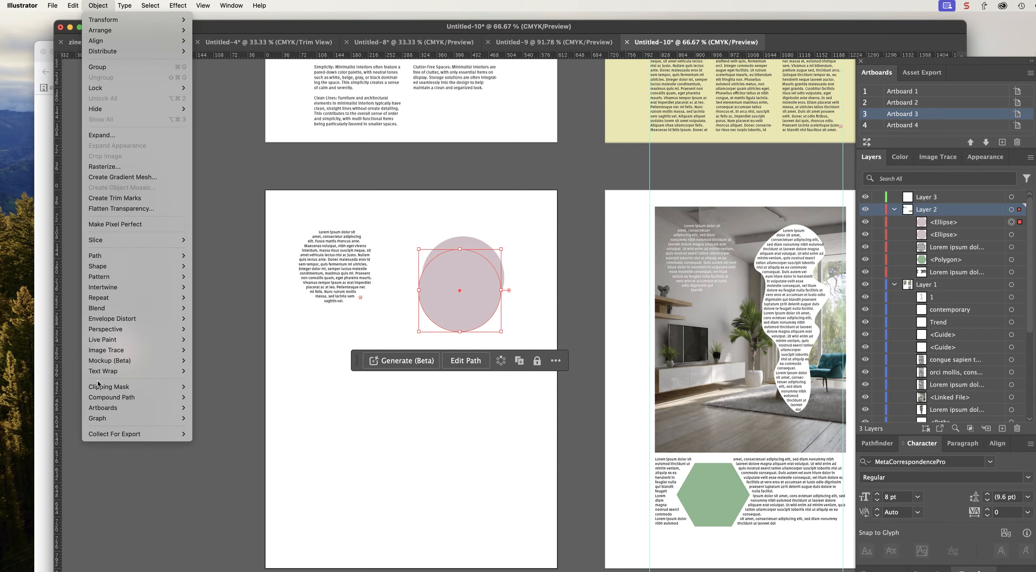
pyautogui.moveTo(101, 376)
pyautogui.click(218, 375)
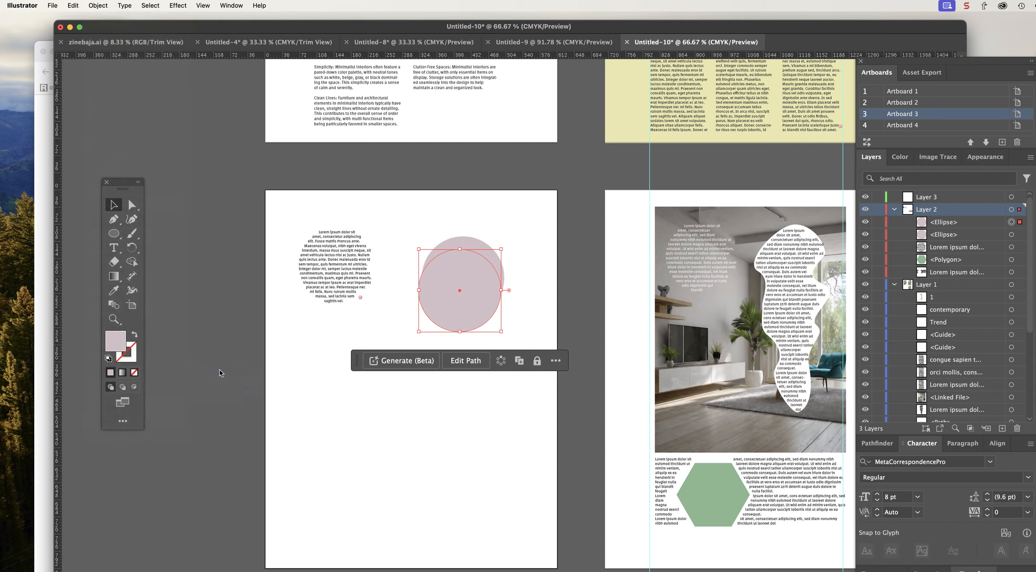
# Turn the copied circle into an area type shape with placeholder text and place it over the pink circle.
pyautogui.click(113, 248)
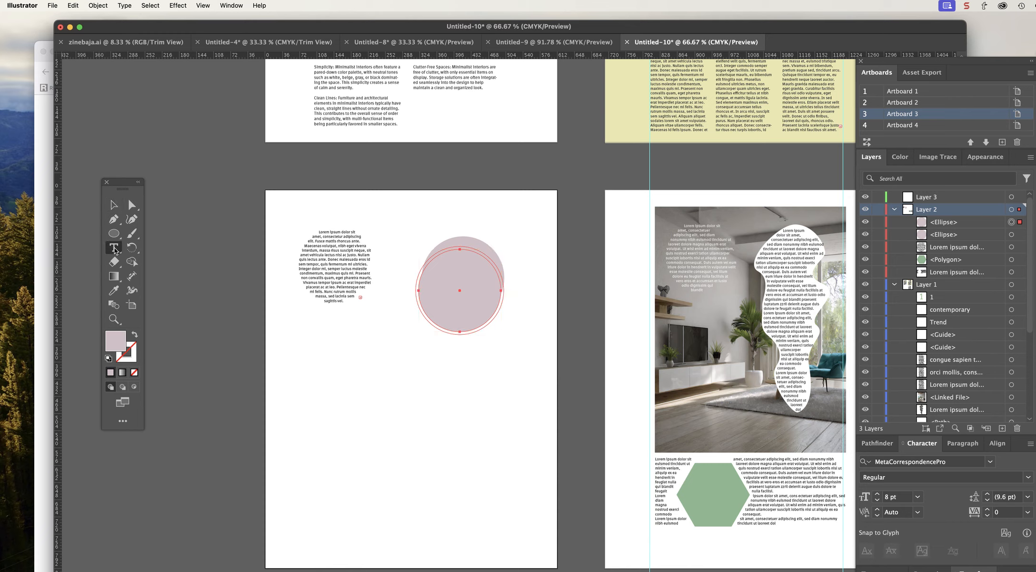
pyautogui.click(443, 252)
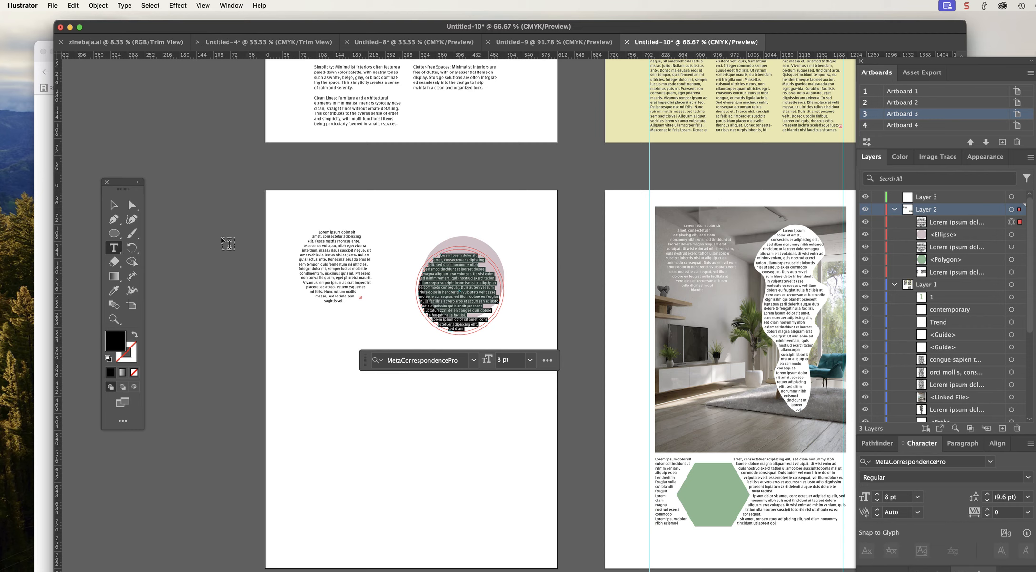
pyautogui.click(114, 205)
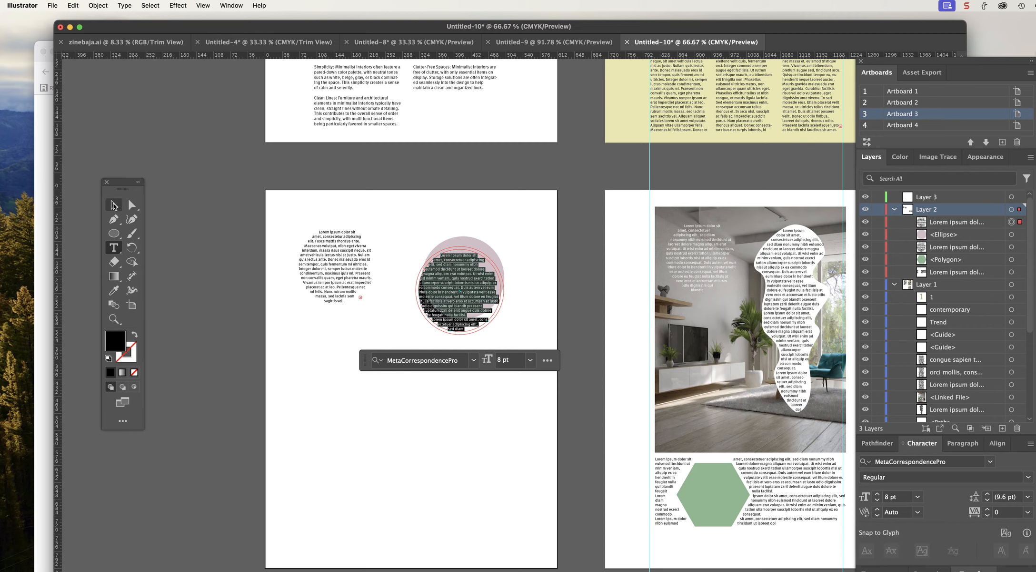
pyautogui.click(317, 327)
pyautogui.moveTo(455, 292); pyautogui.dragTo(458, 280)
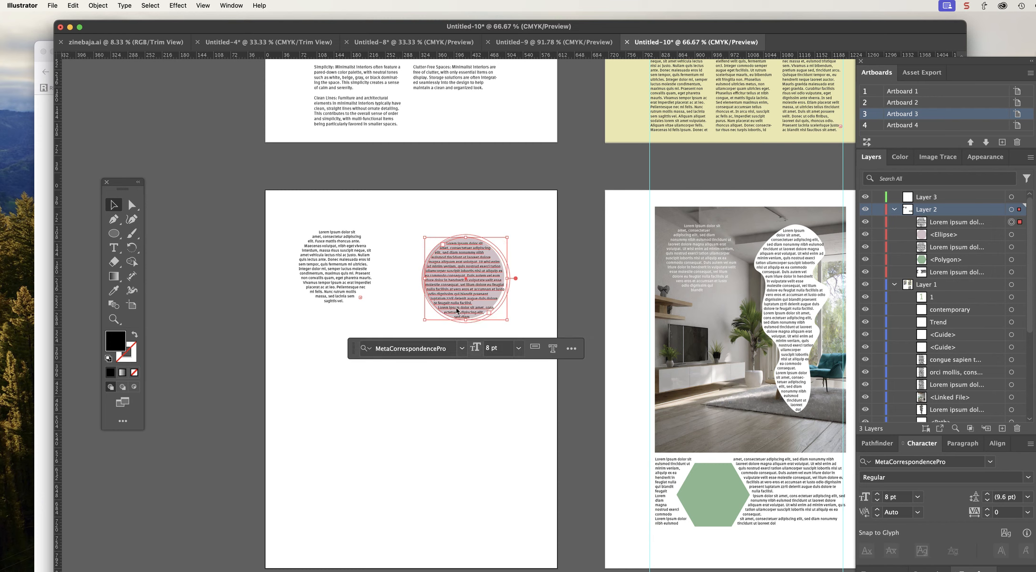
pyautogui.click(453, 392)
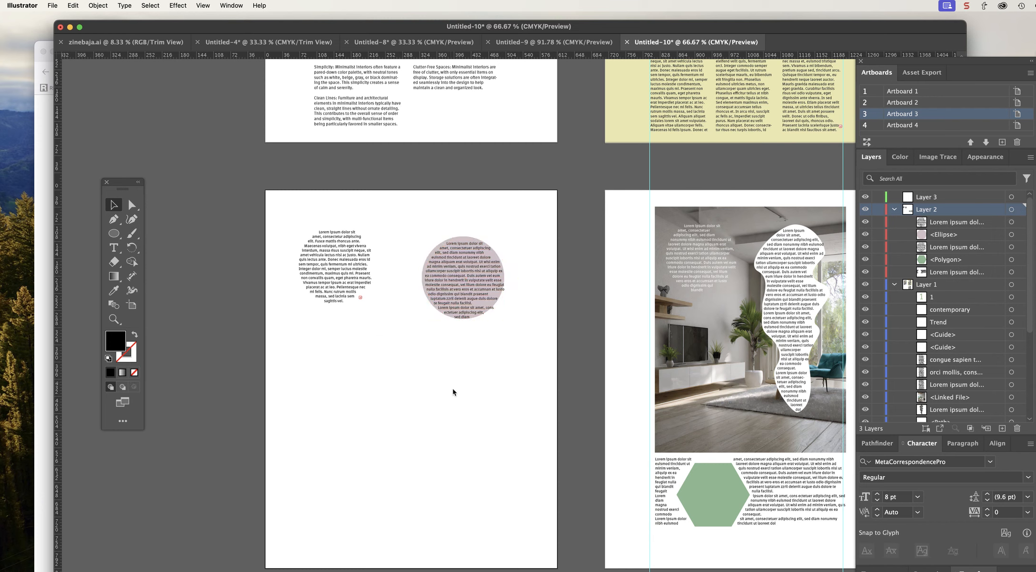
# Nudge the circular text slightly left and up to center it on the pink circle.
pyautogui.click(458, 301)
pyautogui.press('Left')
pyautogui.press('Left')
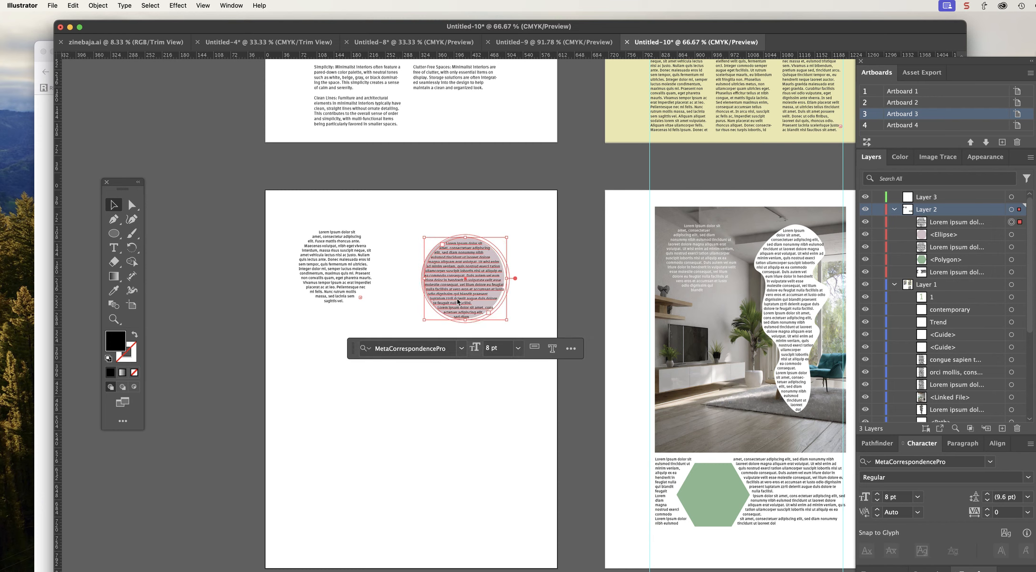
pyautogui.press('Up')
pyautogui.press('Up')
pyautogui.press('Up')
pyautogui.press('Up')
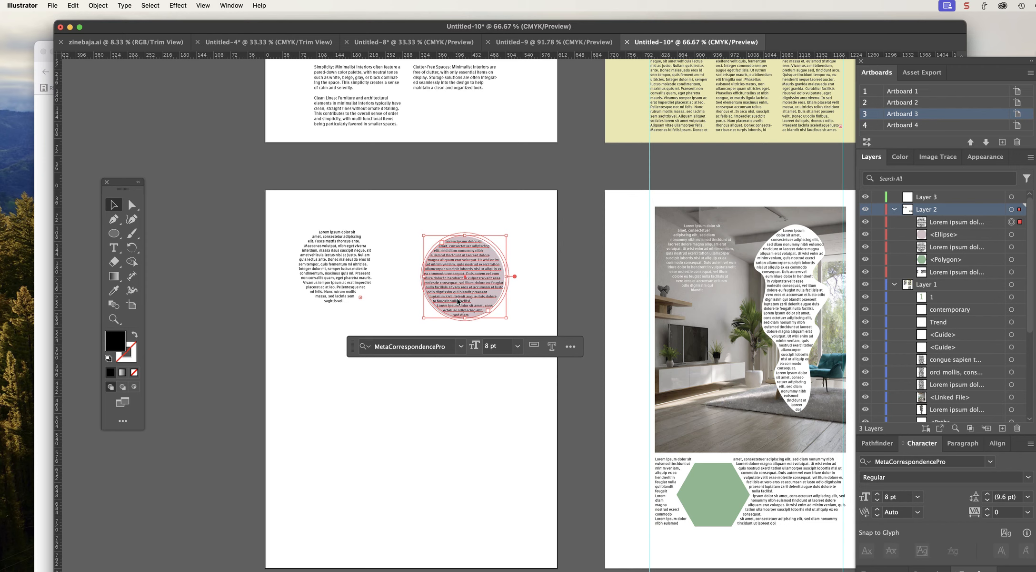
pyautogui.click(405, 317)
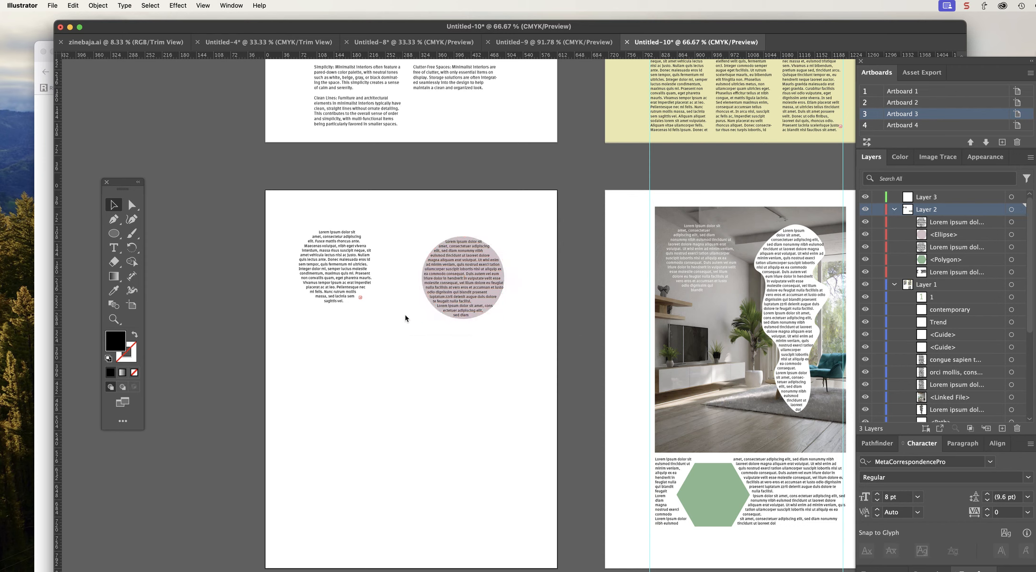
# Move the pink circle together with its text onto the lower-left area of the room photo on Artboard 4.
pyautogui.click(496, 293)
pyautogui.press('super+shift+a')
pyautogui.click(495, 289)
pyautogui.keyDown('shift'); pyautogui.click(493, 285); pyautogui.keyUp('shift')
pyautogui.keyDown('shift'); pyautogui.click(493, 285); pyautogui.keyUp('shift')
pyautogui.keyDown('shift'); pyautogui.click(496, 296); pyautogui.keyUp('shift')
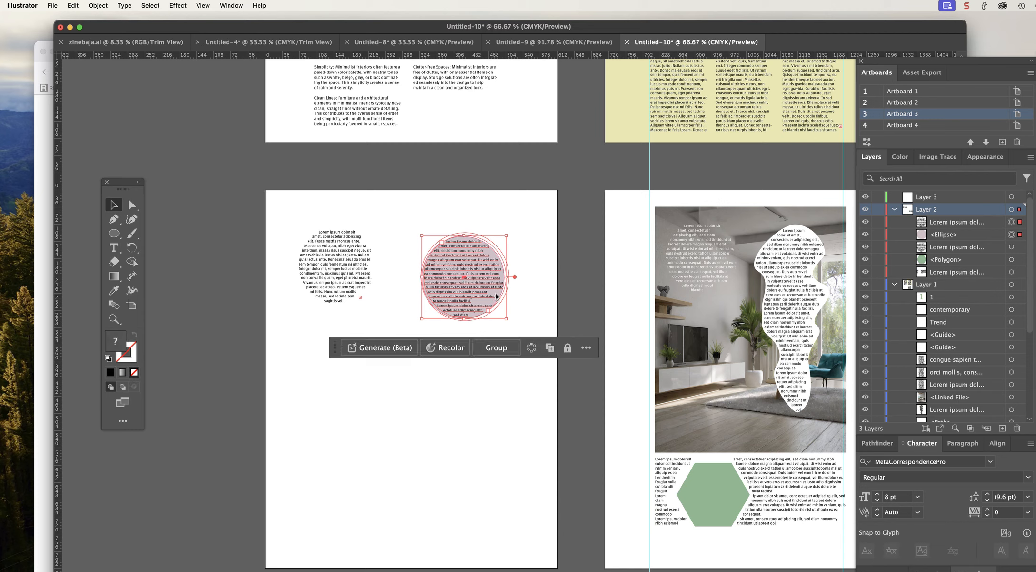
pyautogui.moveTo(496, 296)
pyautogui.mouseDown()
pyautogui.moveTo(529, 337)
pyautogui.moveTo(618, 359)
pyautogui.moveTo(662, 386)
pyautogui.moveTo(743, 396)
pyautogui.mouseUp()
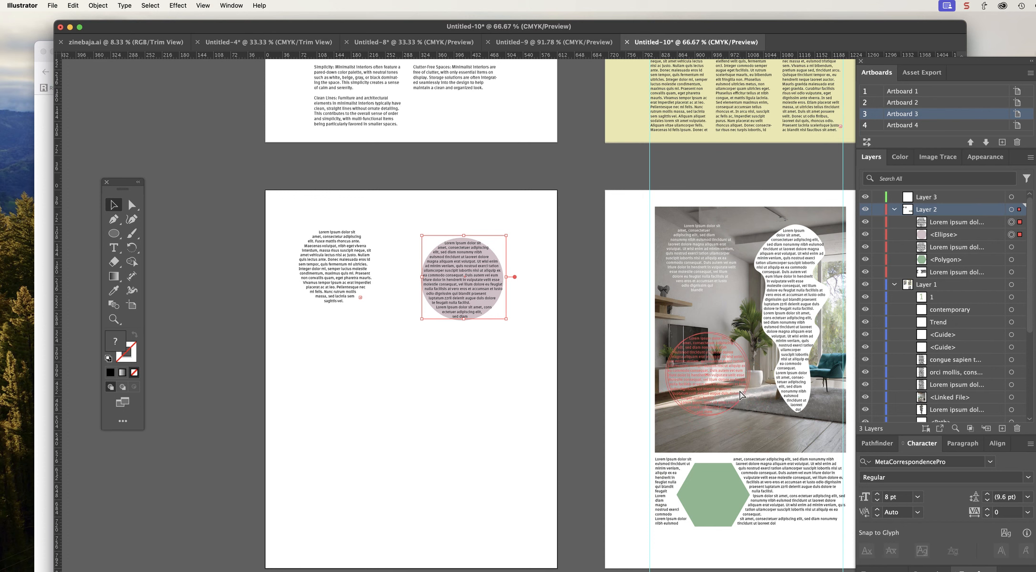
pyautogui.click(769, 404)
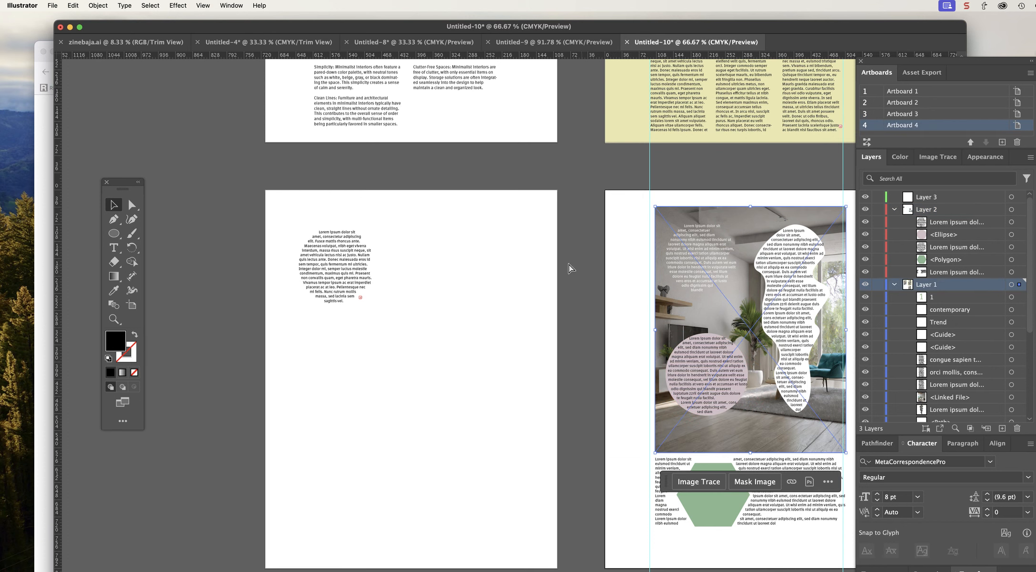
# Draw a new black circle to the right of the circular text block on Artboard 3.
pyautogui.click(355, 261)
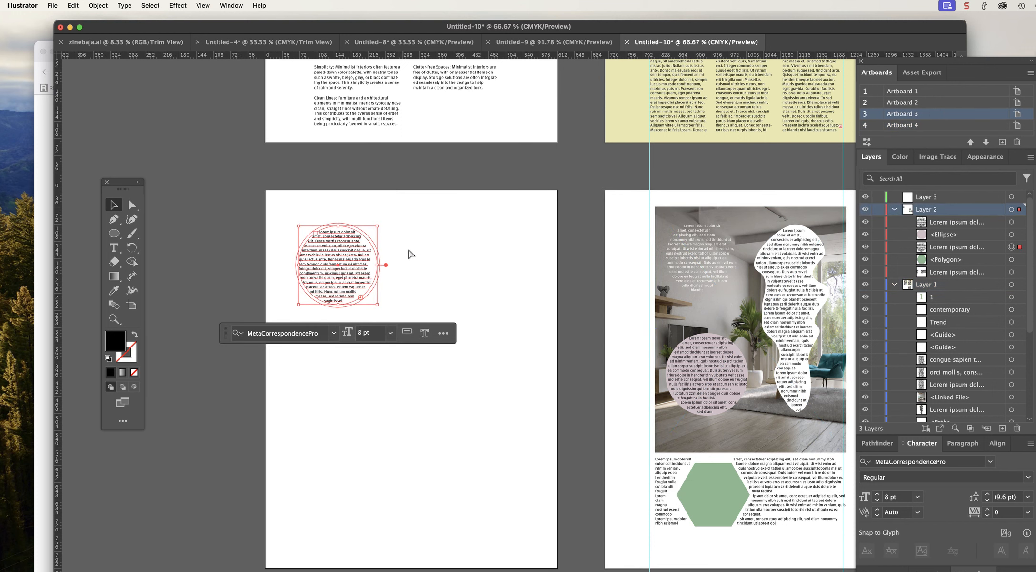
pyautogui.click(115, 237)
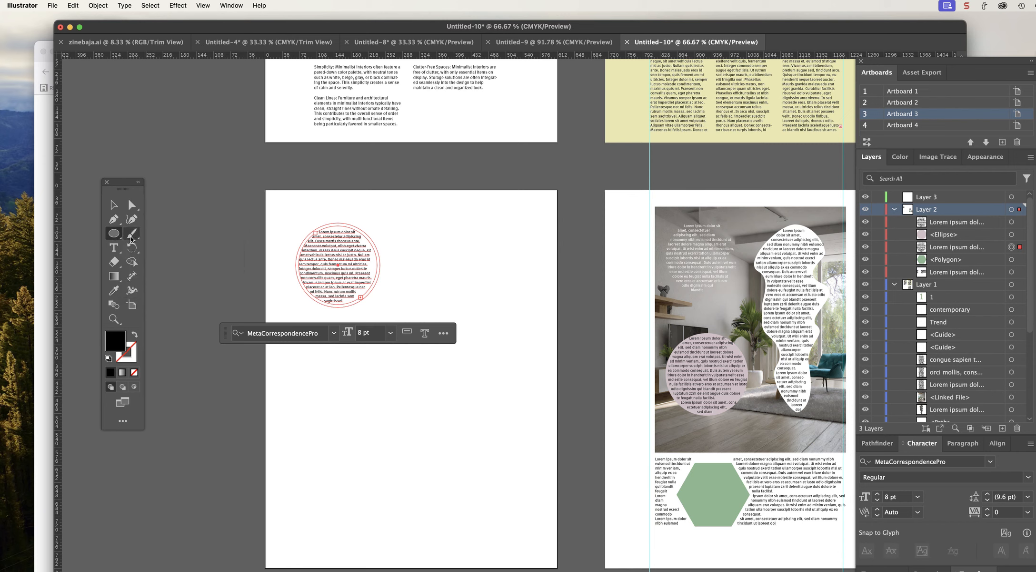
pyautogui.click(115, 235)
pyautogui.click(140, 248)
pyautogui.moveTo(421, 255); pyautogui.dragTo(518, 350)
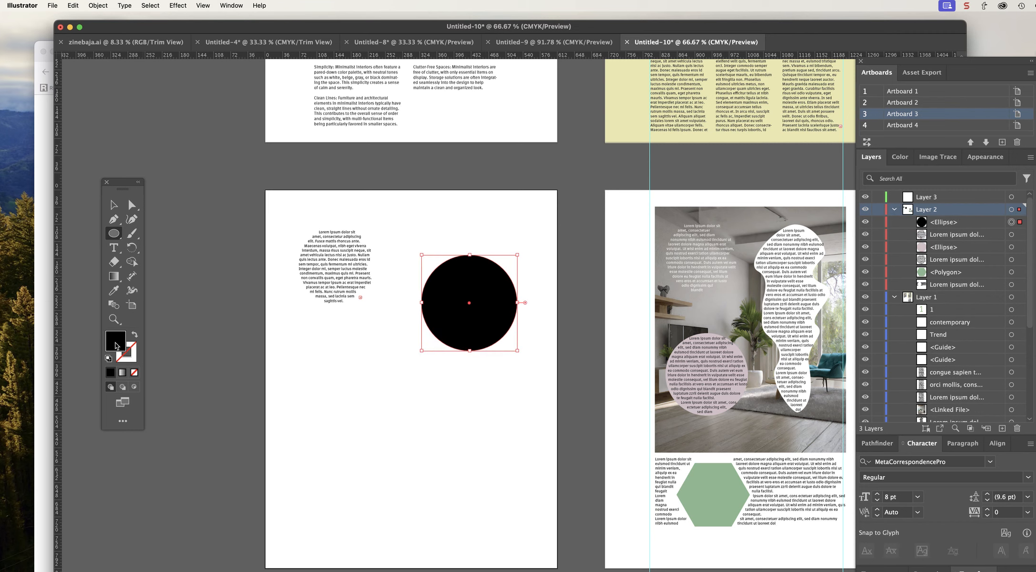
# Fill the new circle with dusty pink, RGB 193, 176, 181, and apply a text wrap to it.
pyautogui.doubleClick(116, 342)
pyautogui.moveTo(844, 269); pyautogui.dragTo(826, 246)
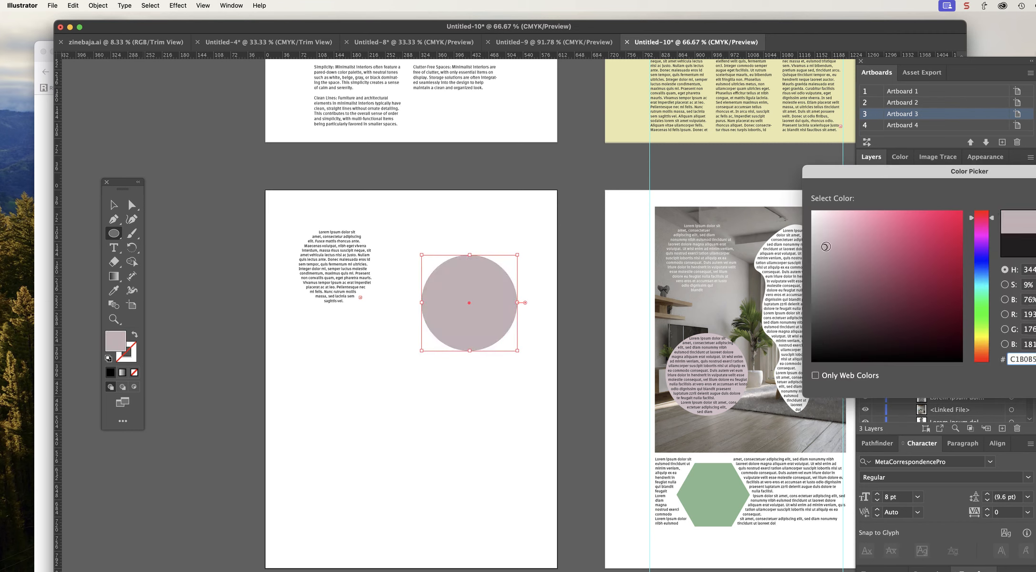
pyautogui.press('Return')
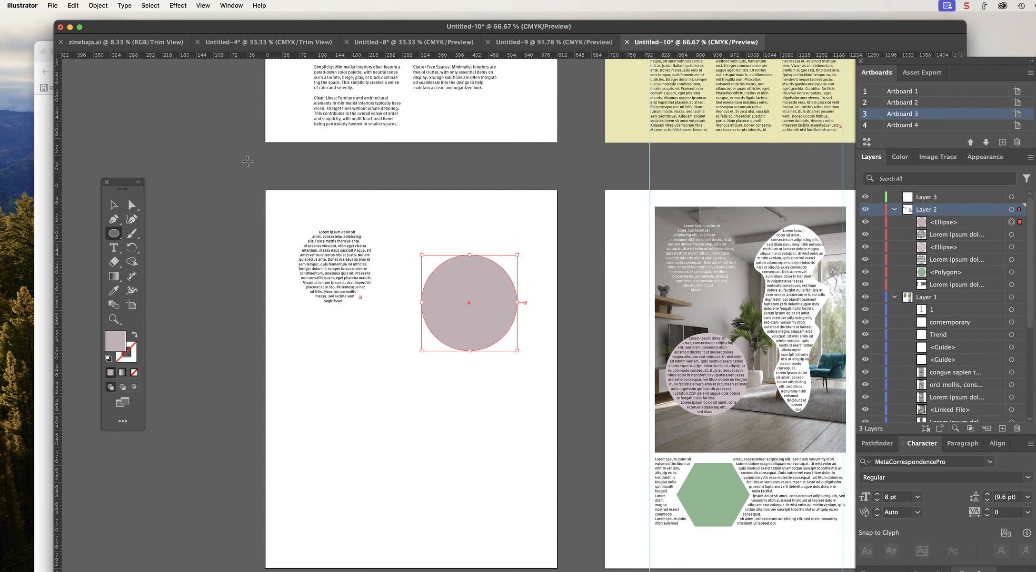
pyautogui.click(98, 5)
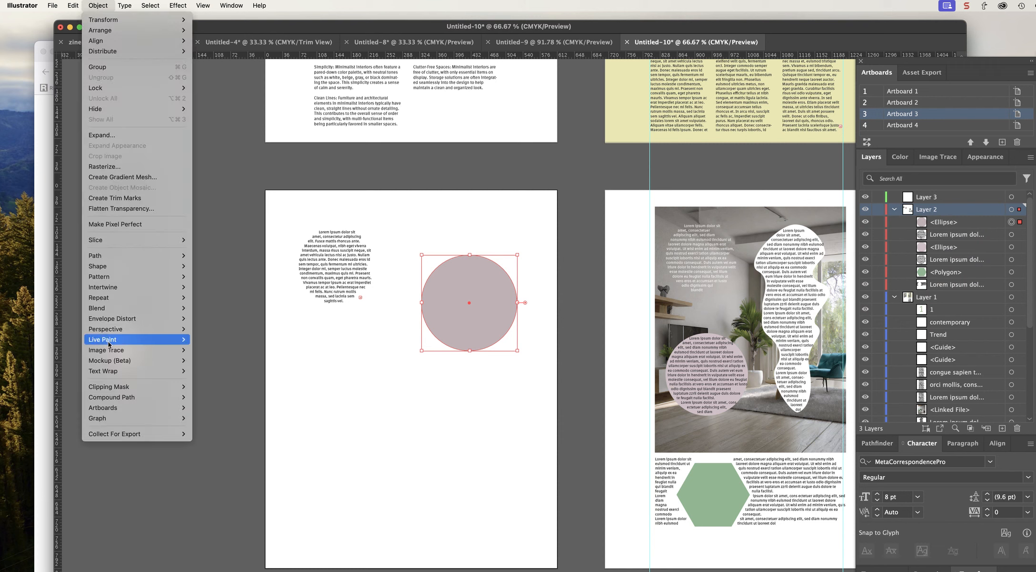
pyautogui.moveTo(110, 351)
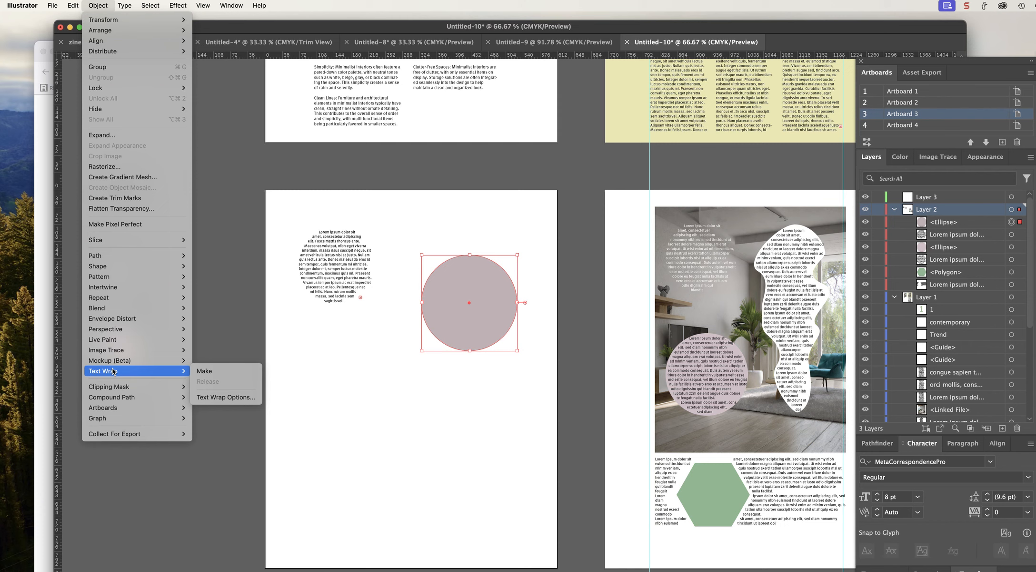
pyautogui.click(212, 372)
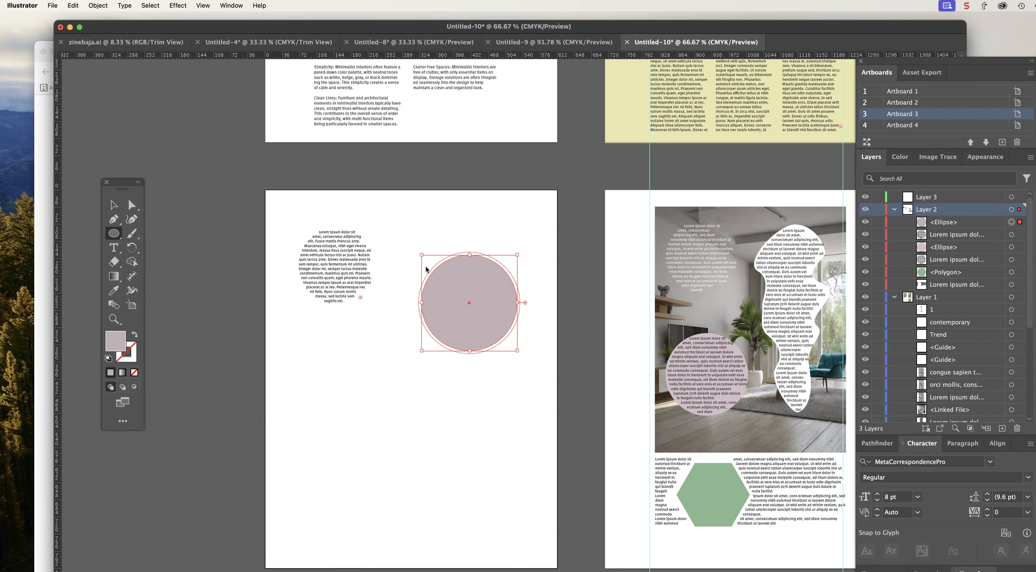
pyautogui.click(114, 247)
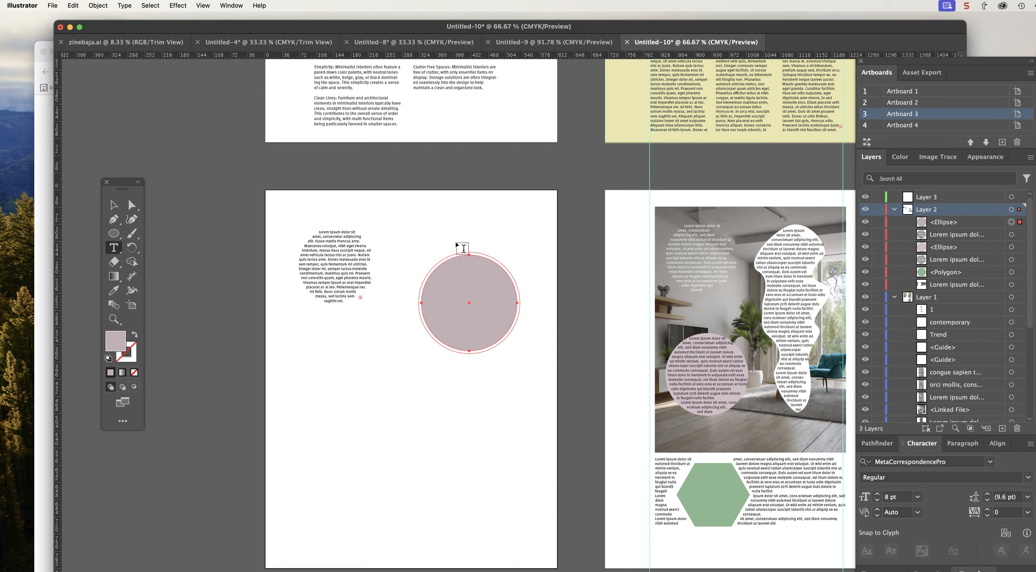
pyautogui.click(465, 259)
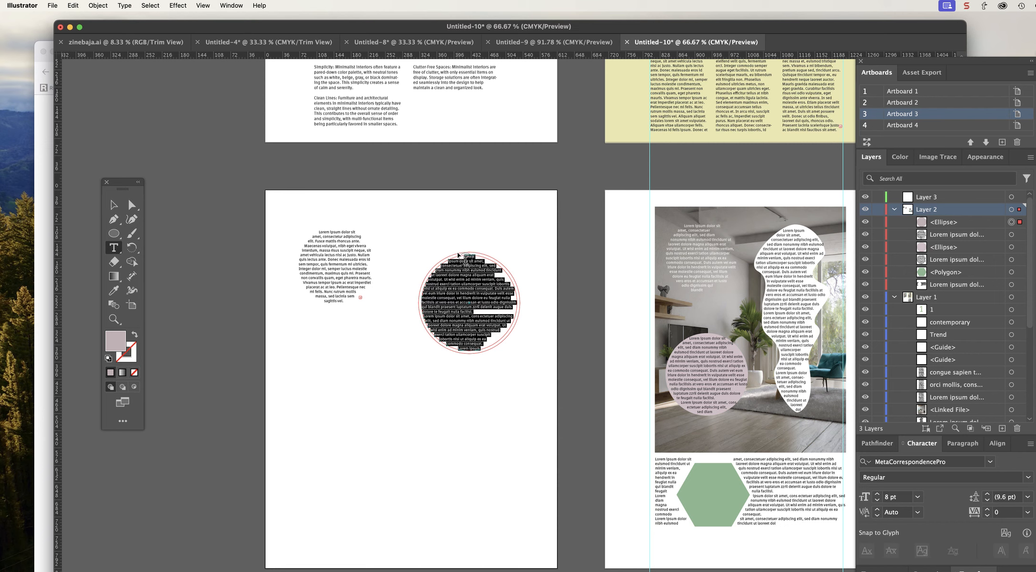
pyautogui.press('super+z')
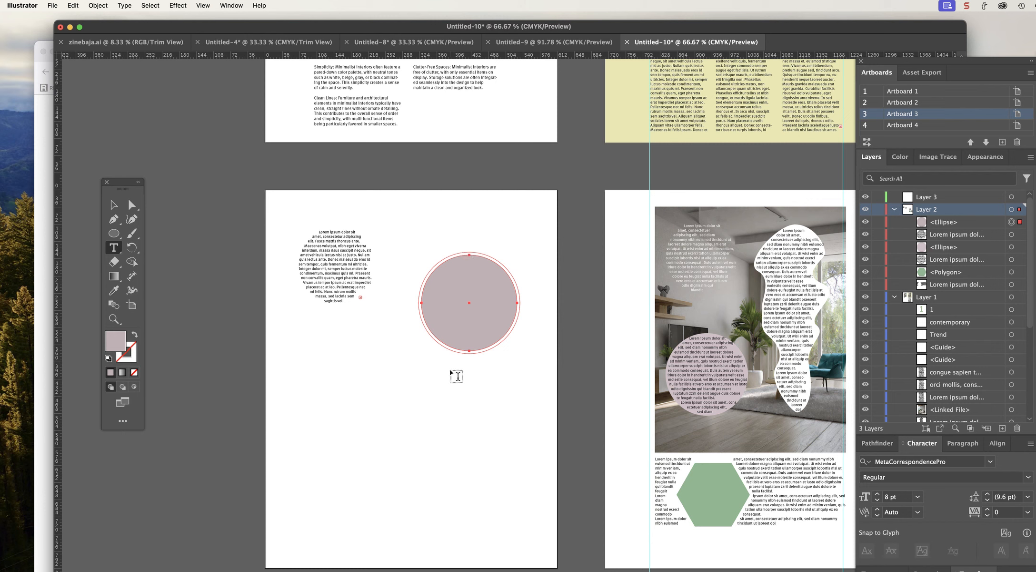
pyautogui.press('super+Tab')
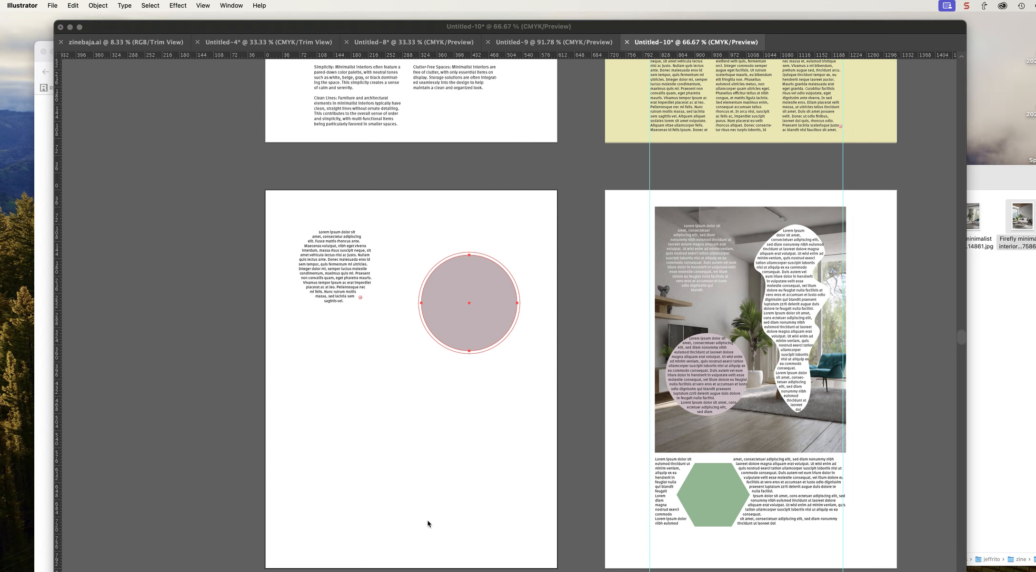
pyautogui.press('super+Tab')
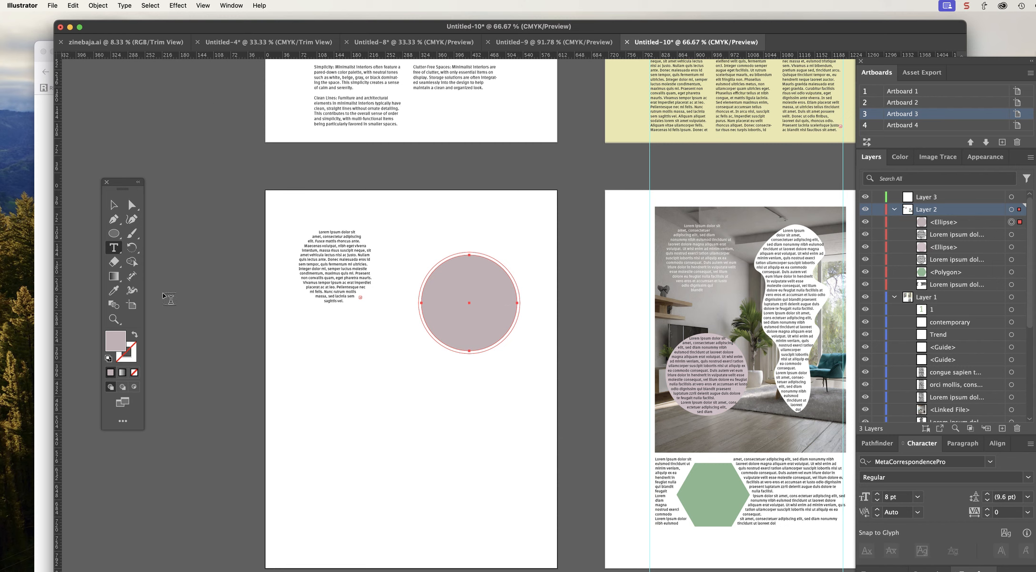
# Run placeholder text around the pink circle's outline with the Vertical Type on a Path tool.
pyautogui.click(123, 422)
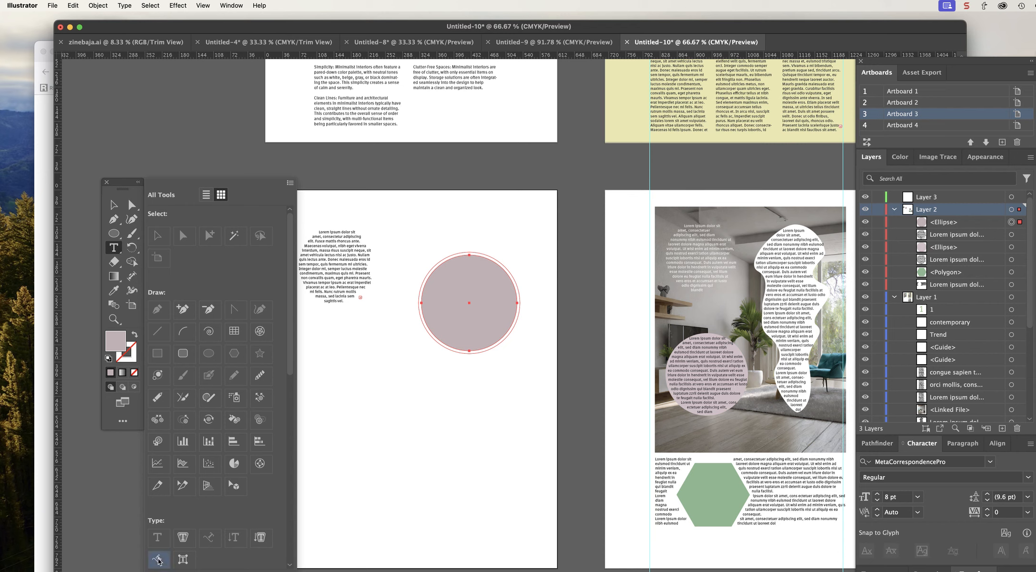
pyautogui.click(459, 252)
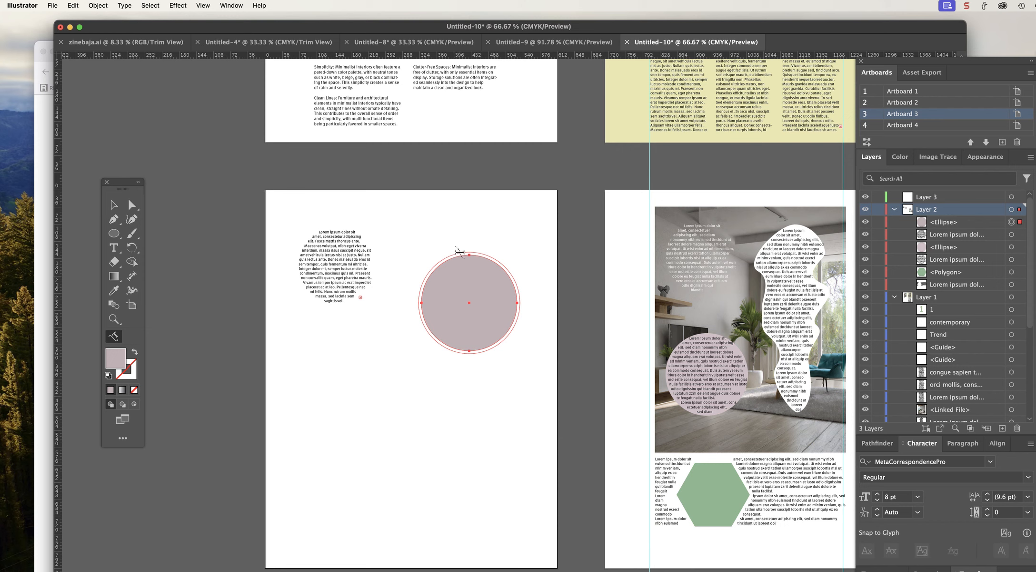
pyautogui.click(459, 253)
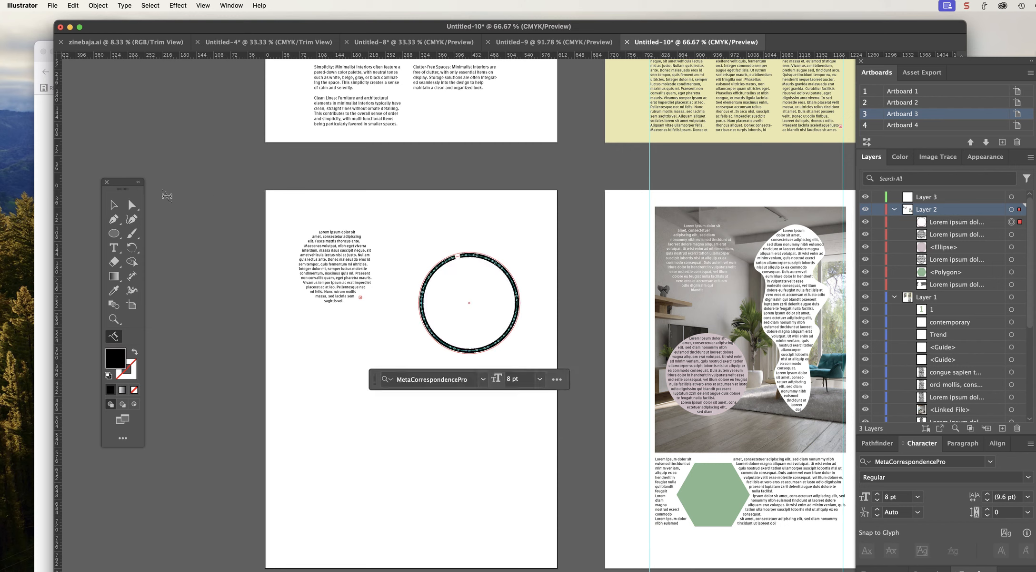
pyautogui.click(114, 207)
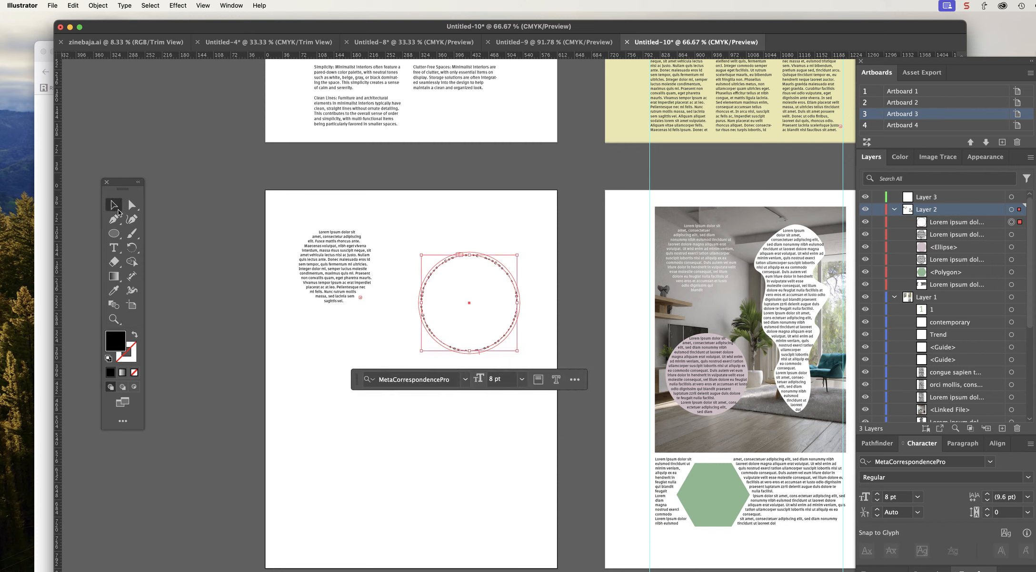
# Set the font size of the placeholder text running around the circle on Artboard 3 to 18 pt.
pyautogui.click(377, 346)
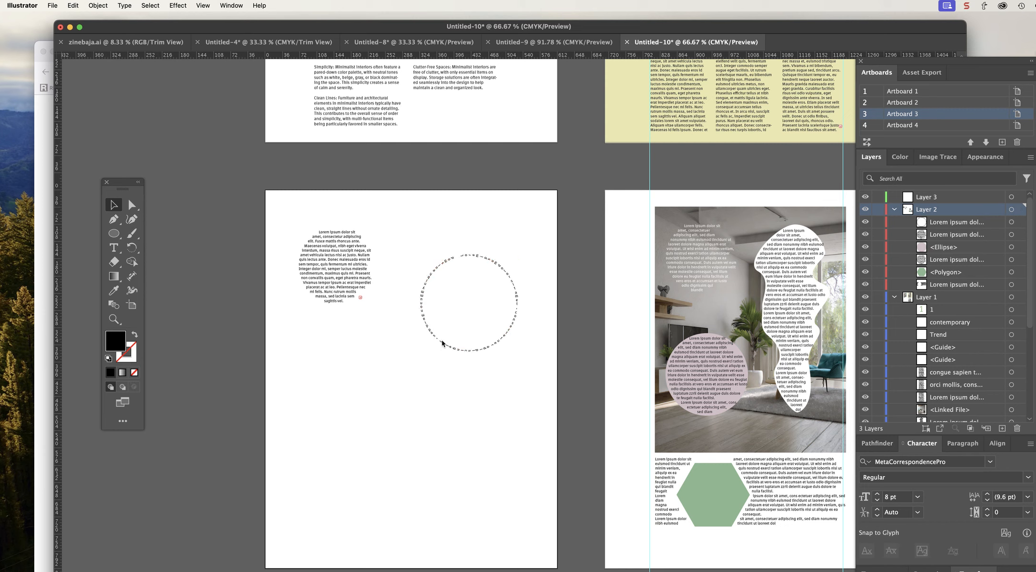
pyautogui.click(442, 342)
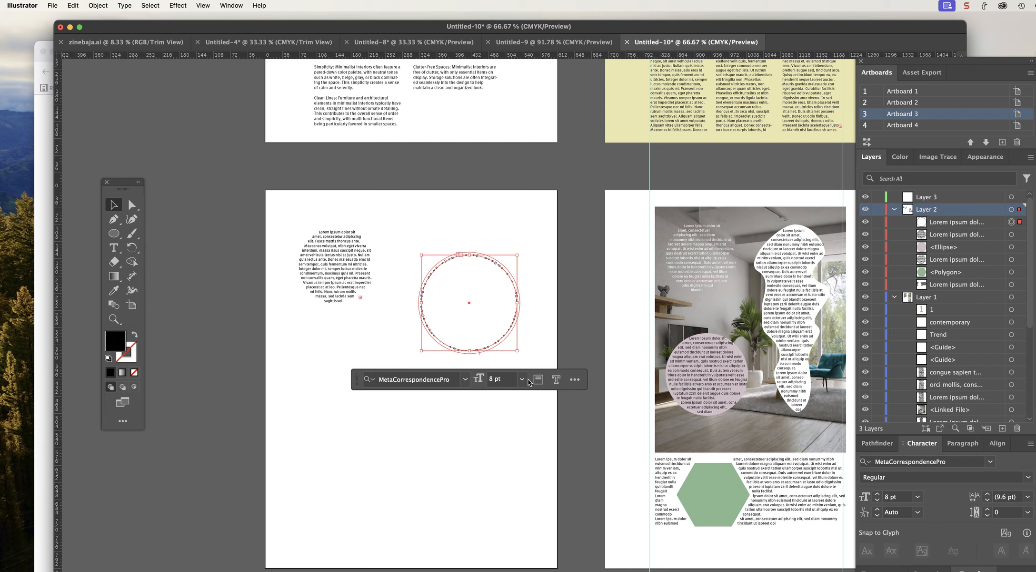
pyautogui.click(523, 380)
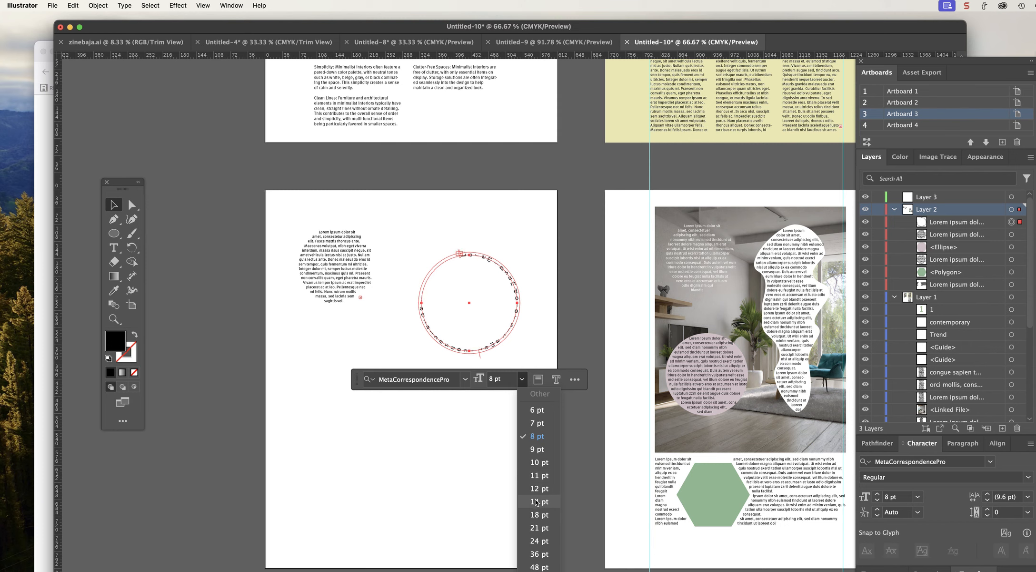
pyautogui.click(537, 515)
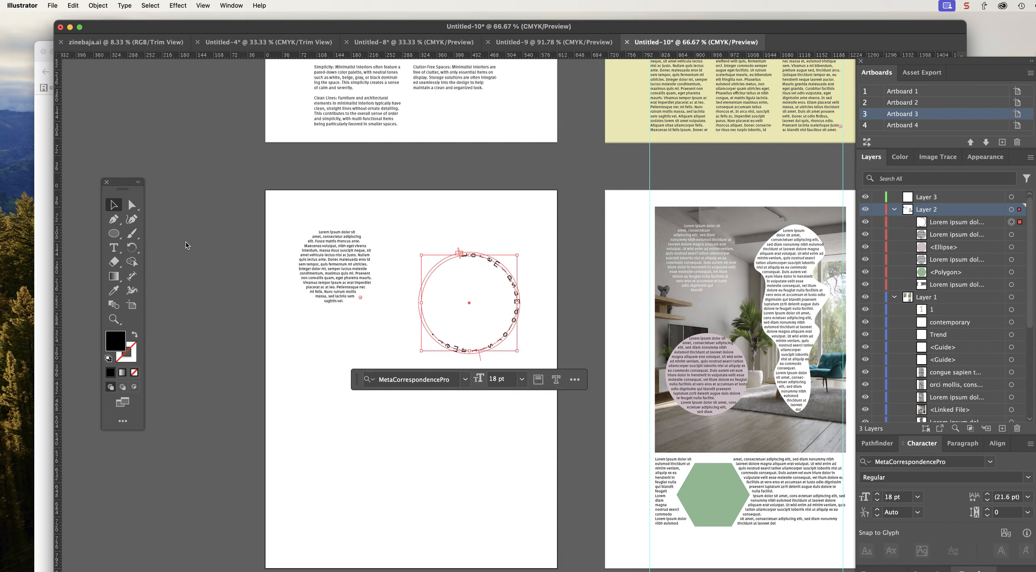
pyautogui.click(353, 307)
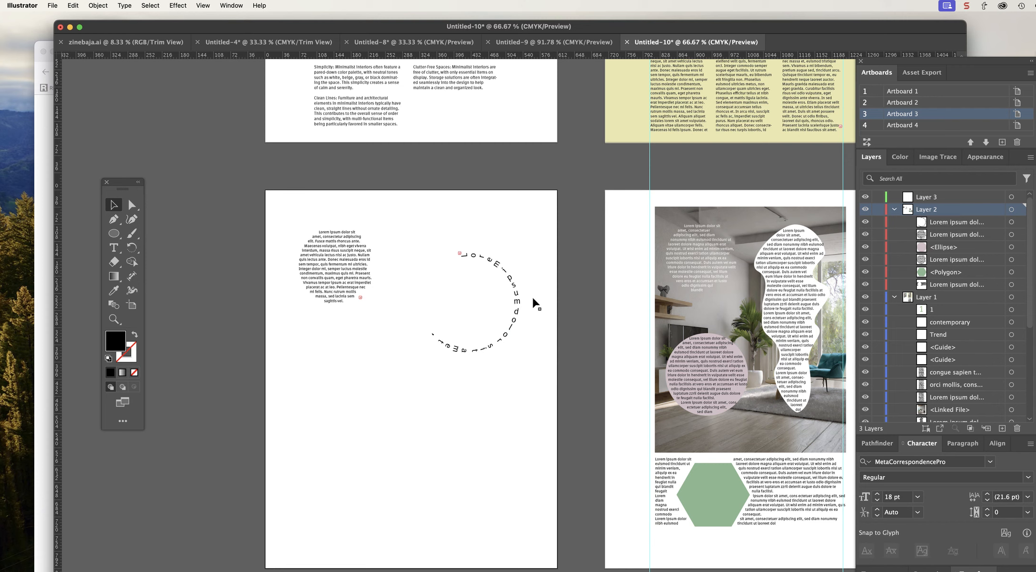
# Reshape the circular text path with the Direct Selection tool, pulling its right anchor outward and adjusting the curve handles at its lower right.
pyautogui.click(518, 318)
pyautogui.click(132, 205)
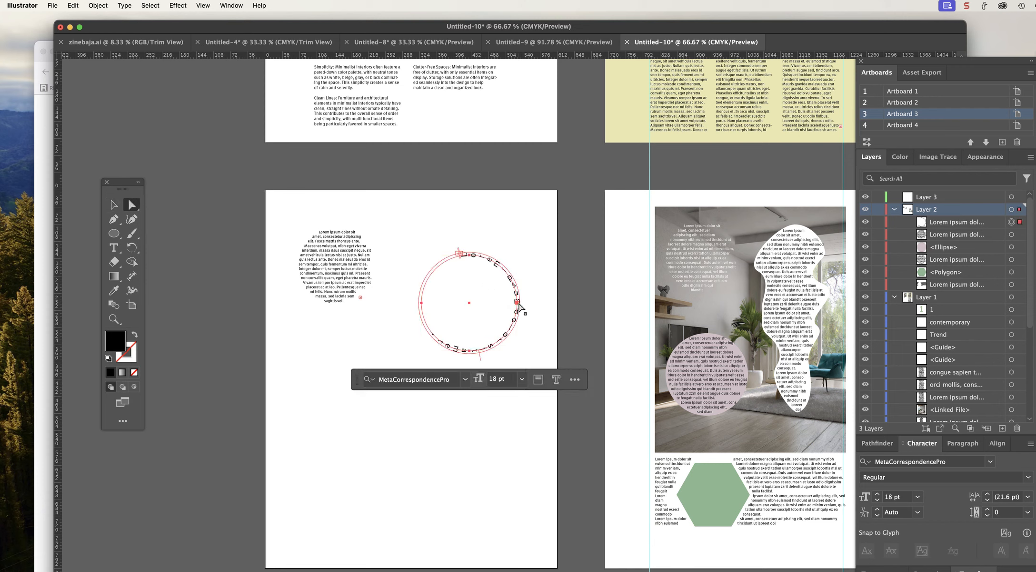
pyautogui.click(534, 305)
pyautogui.click(522, 305)
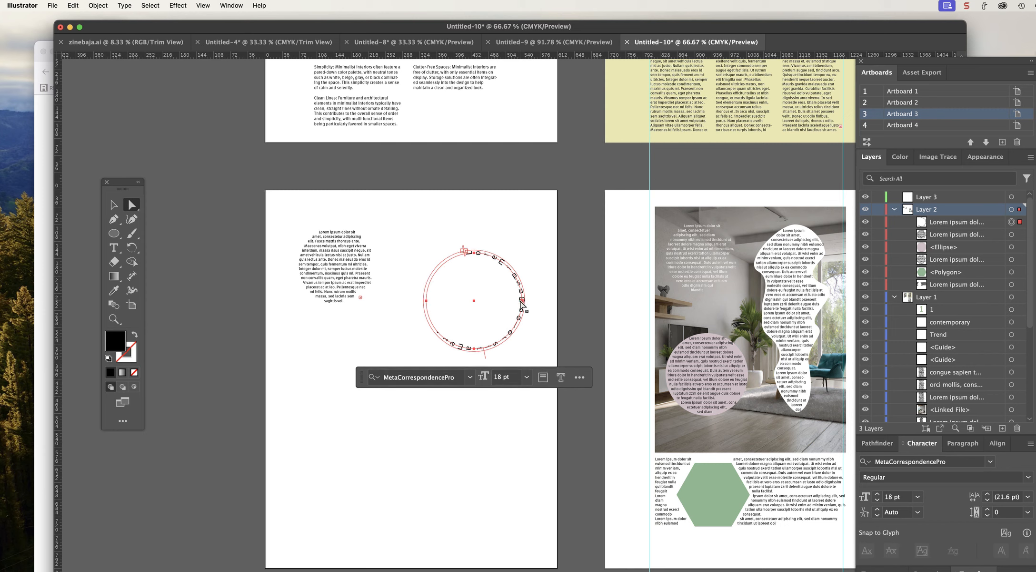
pyautogui.moveTo(523, 305)
pyautogui.mouseDown()
pyautogui.moveTo(529, 331)
pyautogui.moveTo(542, 312)
pyautogui.moveTo(535, 319)
pyautogui.mouseUp()
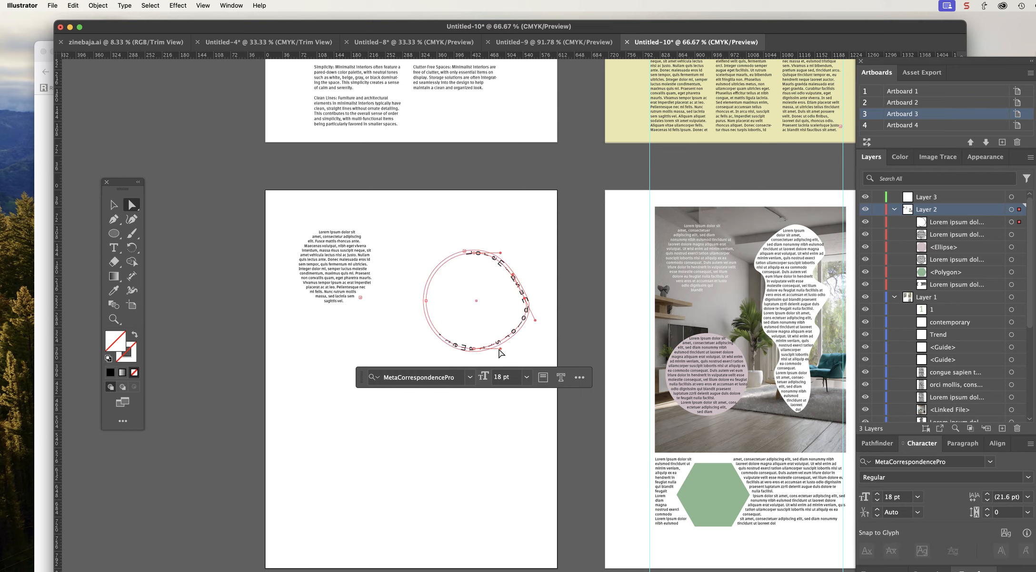
pyautogui.moveTo(500, 349); pyautogui.dragTo(483, 359)
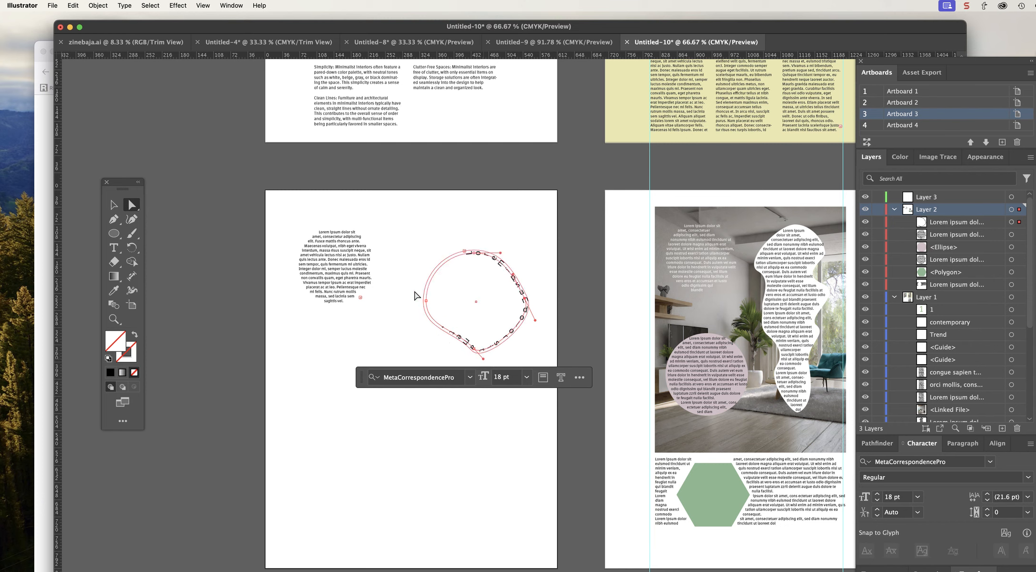
# Move the reshaped path text up and slightly left, beside the circular text block on Artboard 3.
pyautogui.click(113, 204)
pyautogui.click(465, 251)
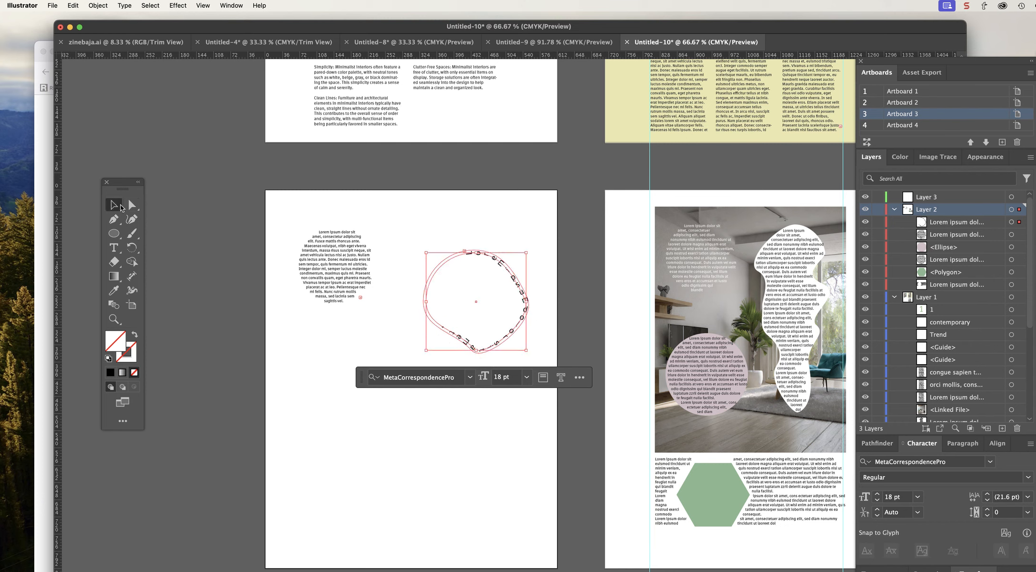
pyautogui.click(471, 235)
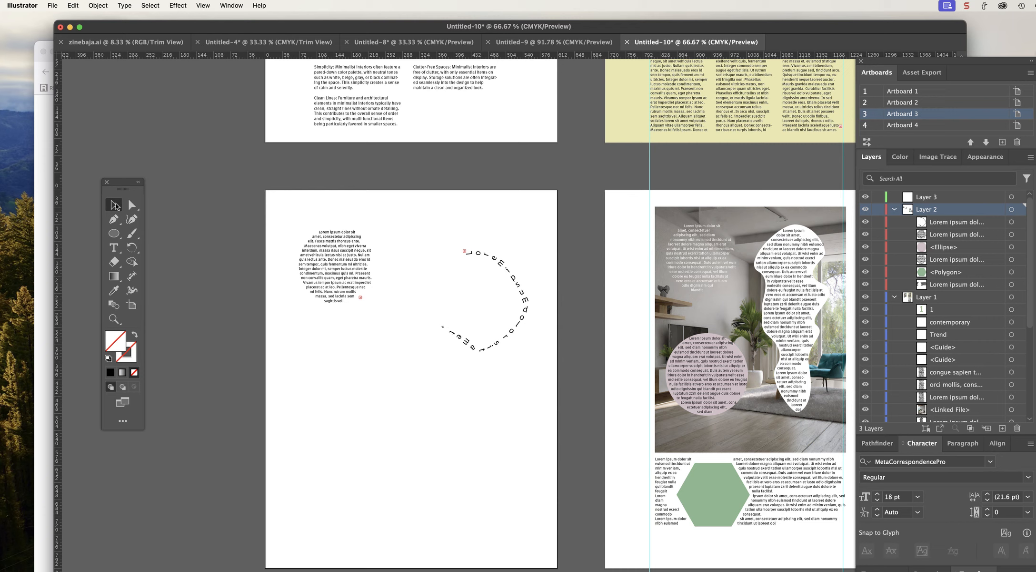
pyautogui.moveTo(510, 335); pyautogui.dragTo(484, 299)
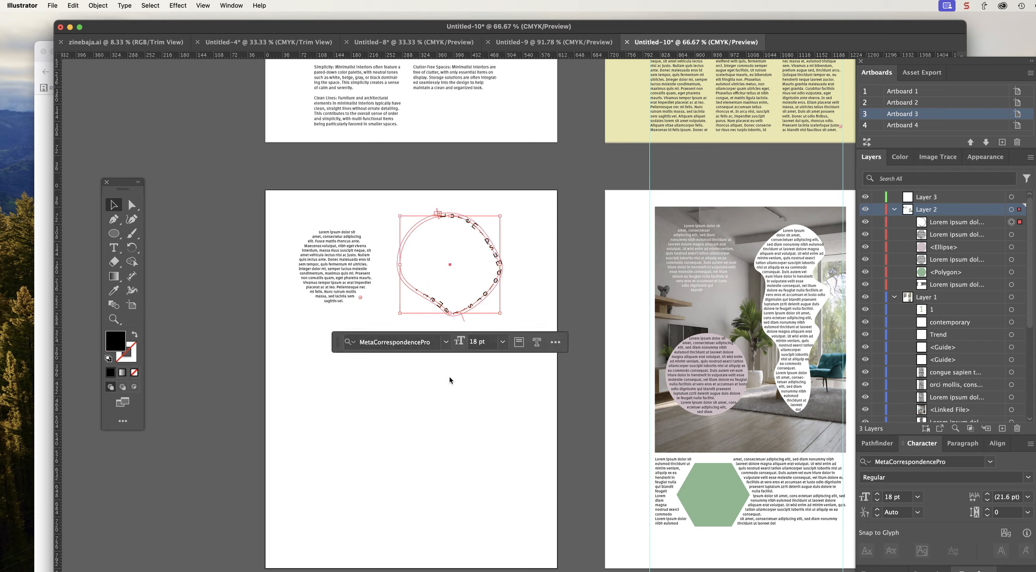
pyautogui.click(451, 395)
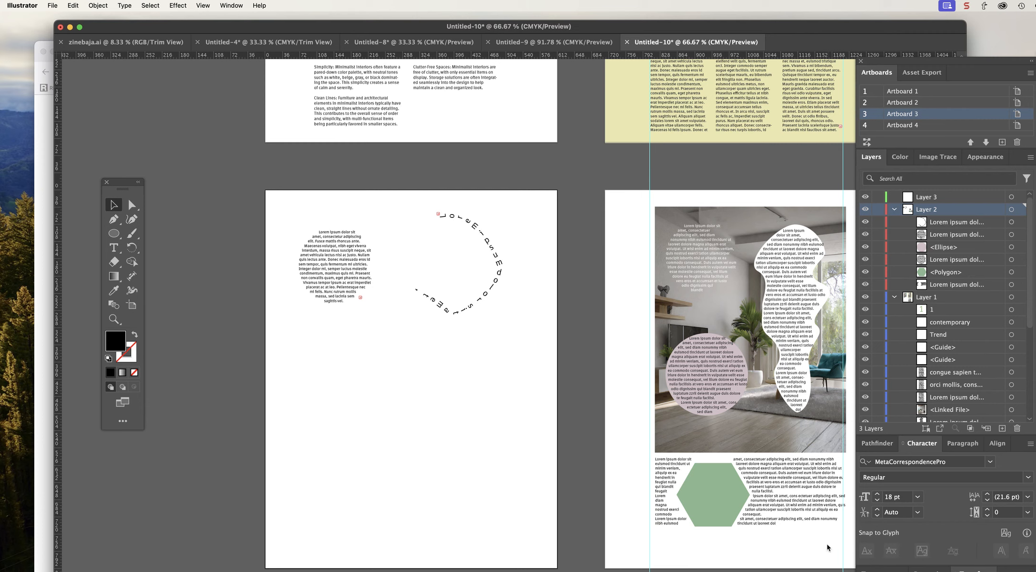
# Add a capital letter M below the circular text block and scale it into a tall, narrow letter of about 289 pt.
pyautogui.click(115, 248)
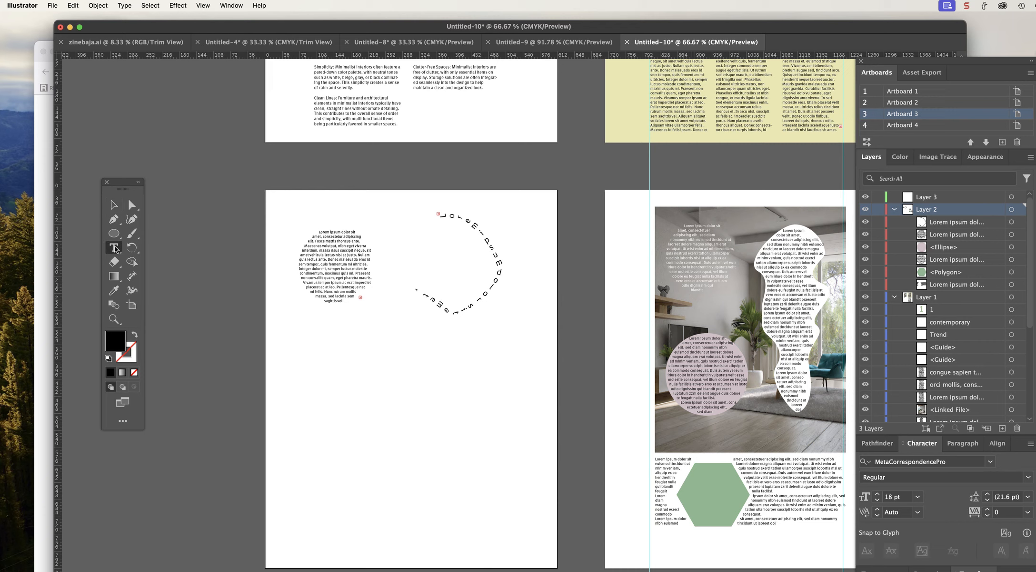
pyautogui.click(310, 372)
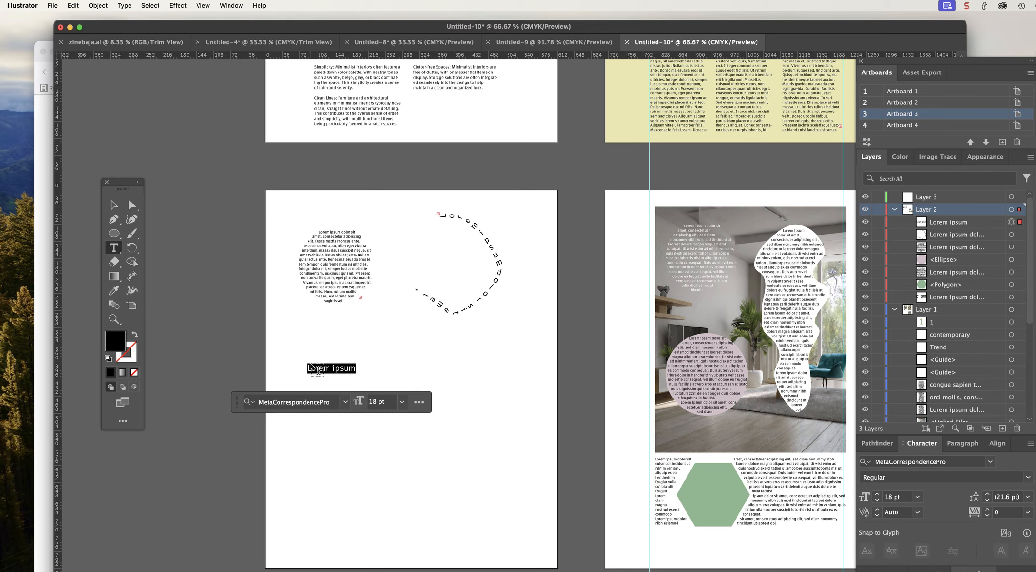
pyautogui.write('M')
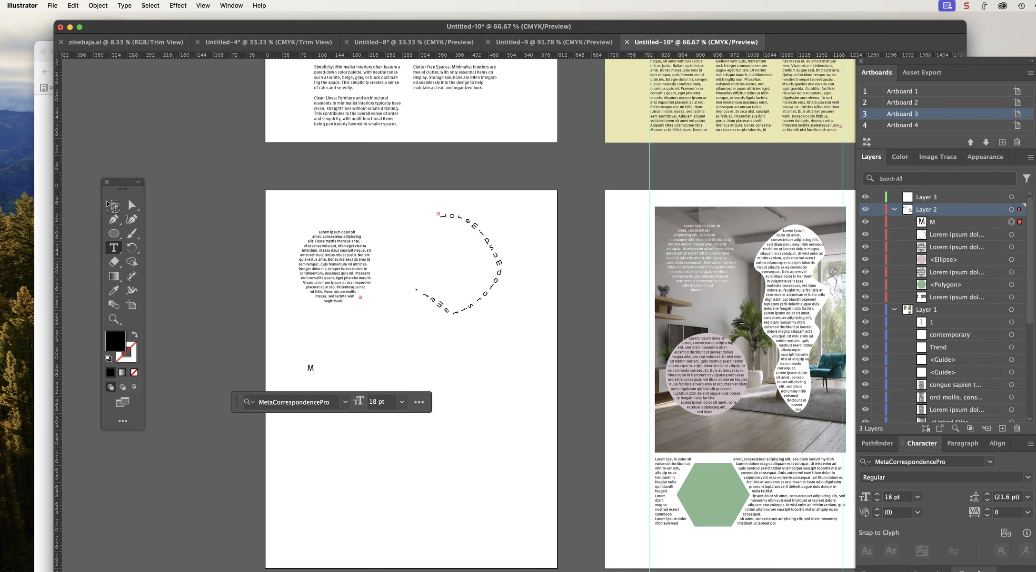
pyautogui.press('Escape')
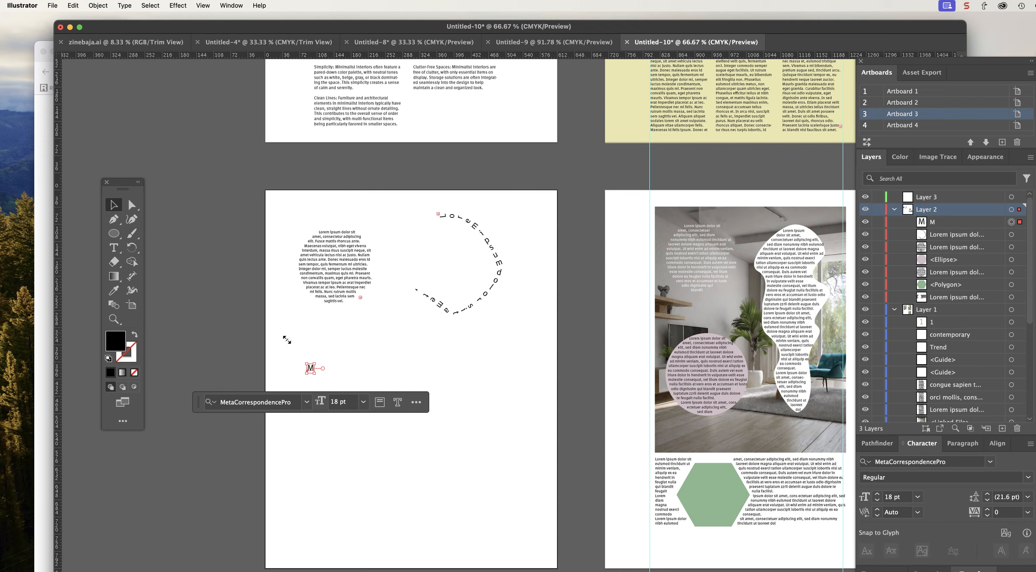
pyautogui.moveTo(313, 371); pyautogui.dragTo(290, 317)
pyautogui.moveTo(314, 374); pyautogui.dragTo(370, 465)
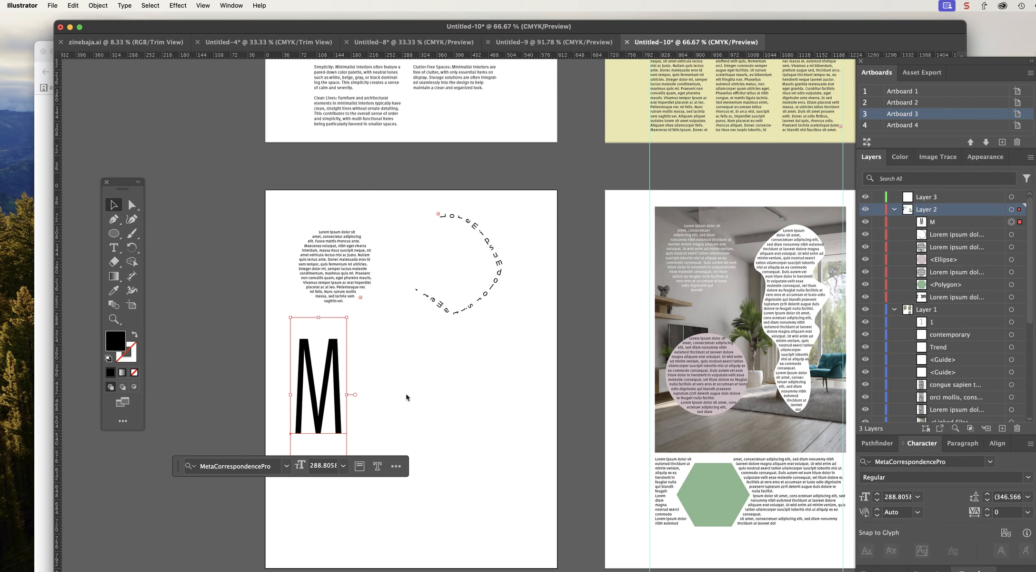
pyautogui.click(393, 385)
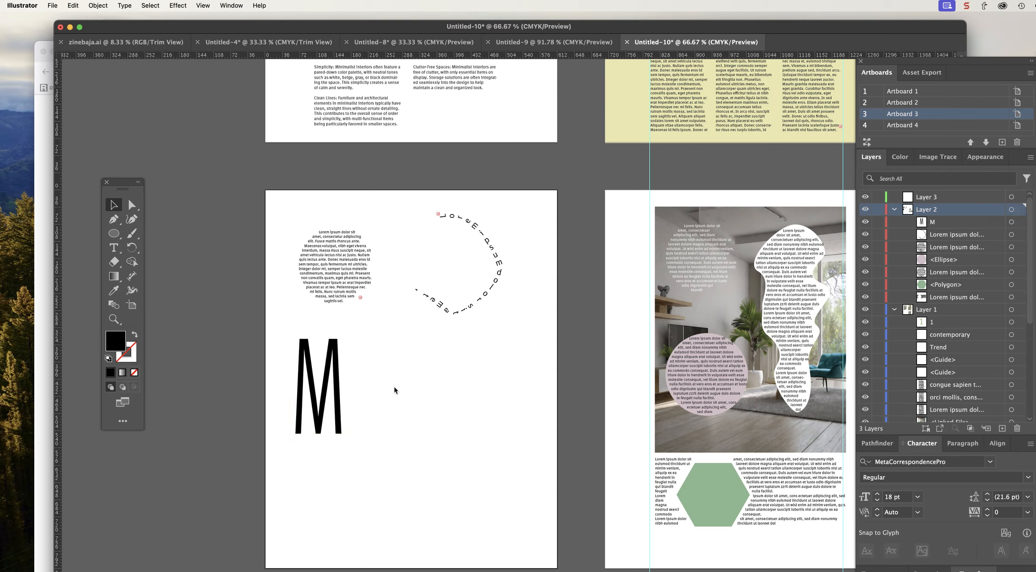
# Add a separate lowercase i, scale it to about 52 pt, and place it just right of the large M.
pyautogui.click(113, 247)
pyautogui.click(394, 412)
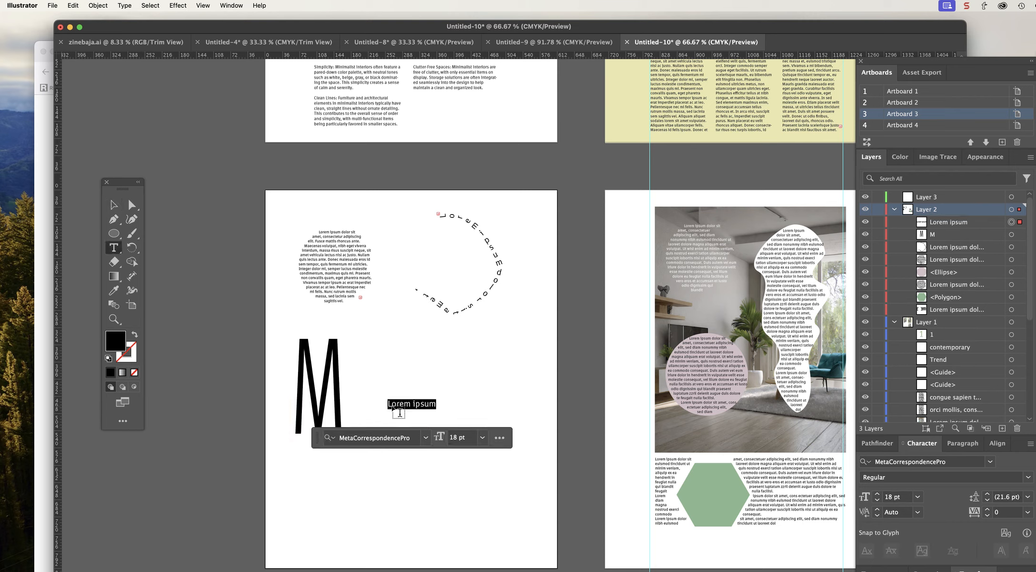
pyautogui.write('i')
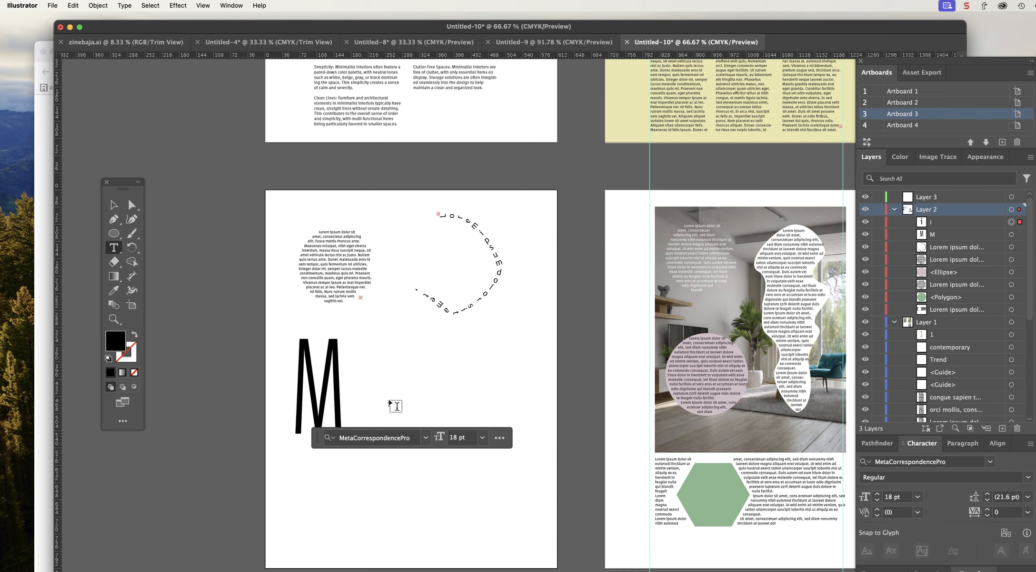
pyautogui.click(114, 208)
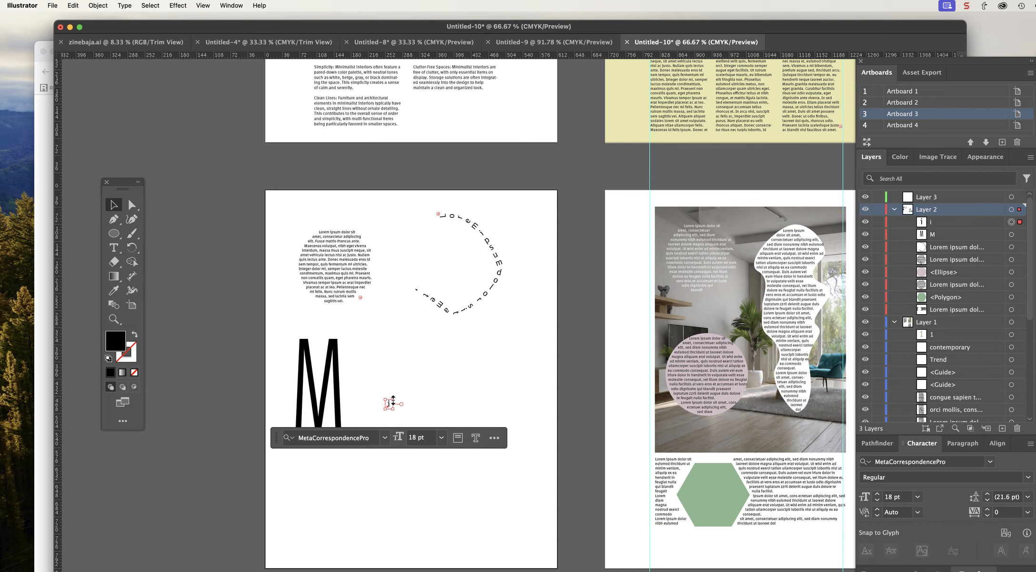
pyautogui.moveTo(394, 398); pyautogui.dragTo(396, 380)
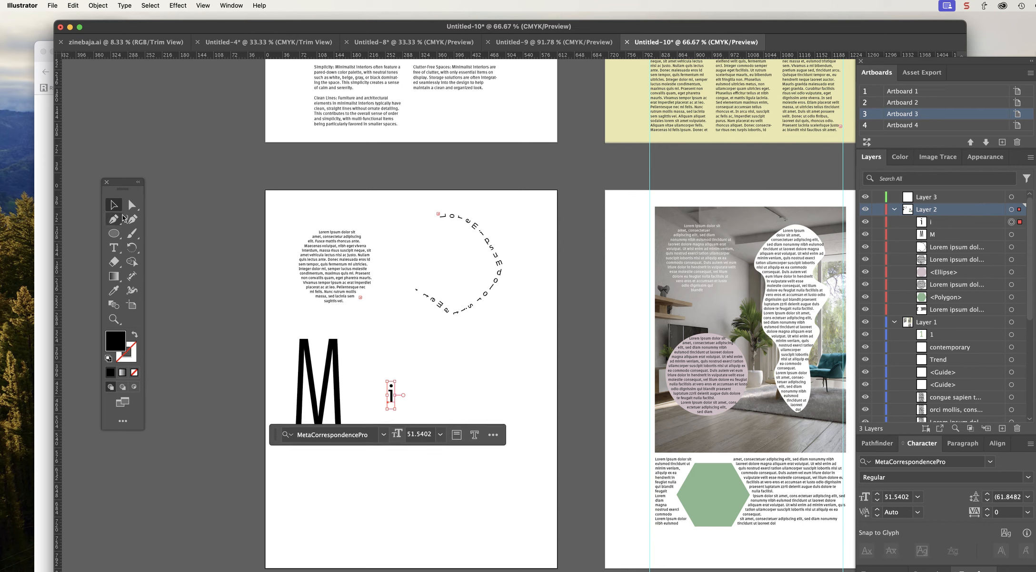
pyautogui.click(393, 361)
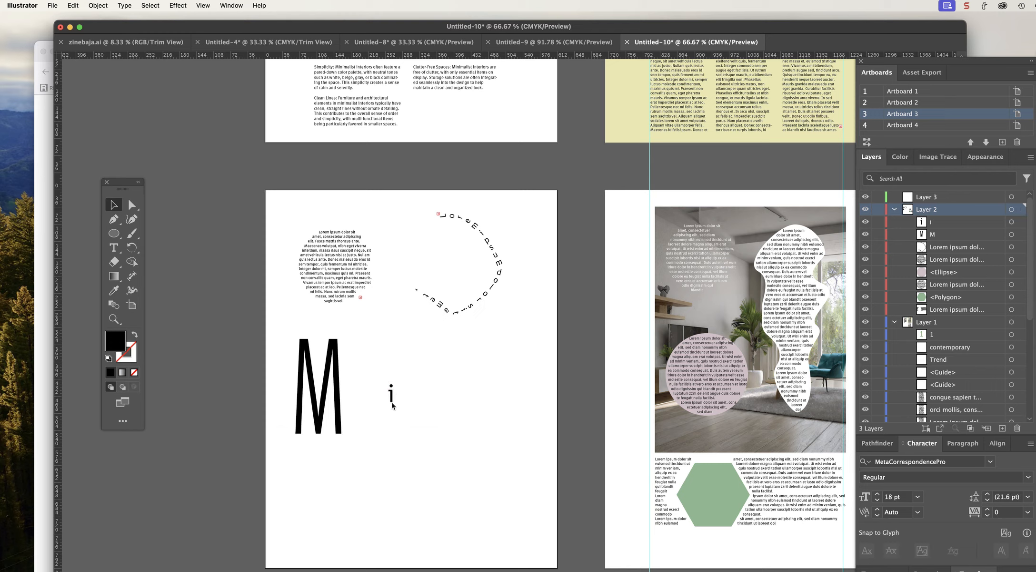
pyautogui.moveTo(386, 400); pyautogui.dragTo(347, 379)
# Add a separate capital N, scale it to about 116 pt, and place it to the right of the i.
pyautogui.click(115, 247)
pyautogui.click(376, 382)
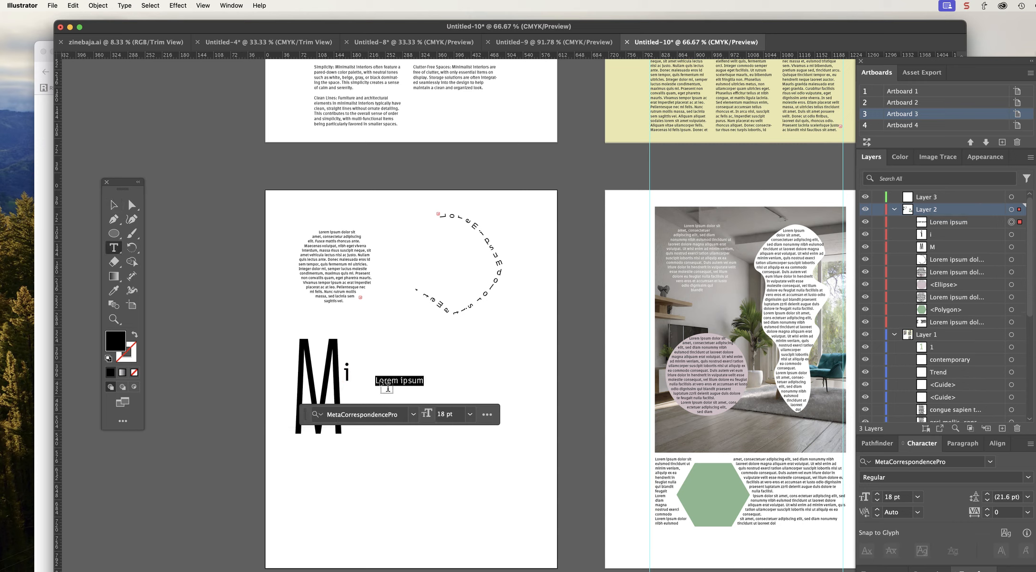
pyautogui.write('N')
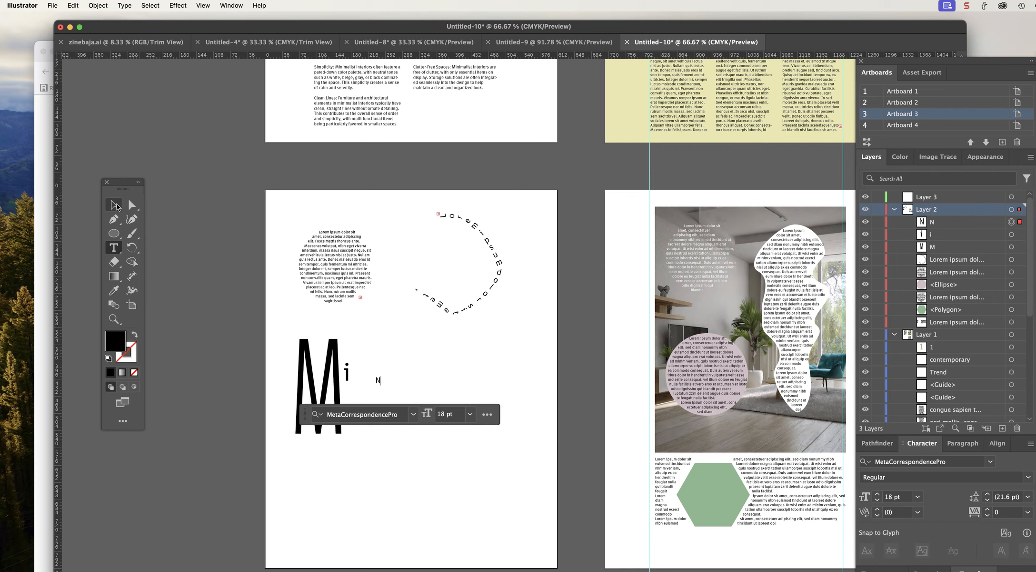
pyautogui.click(115, 205)
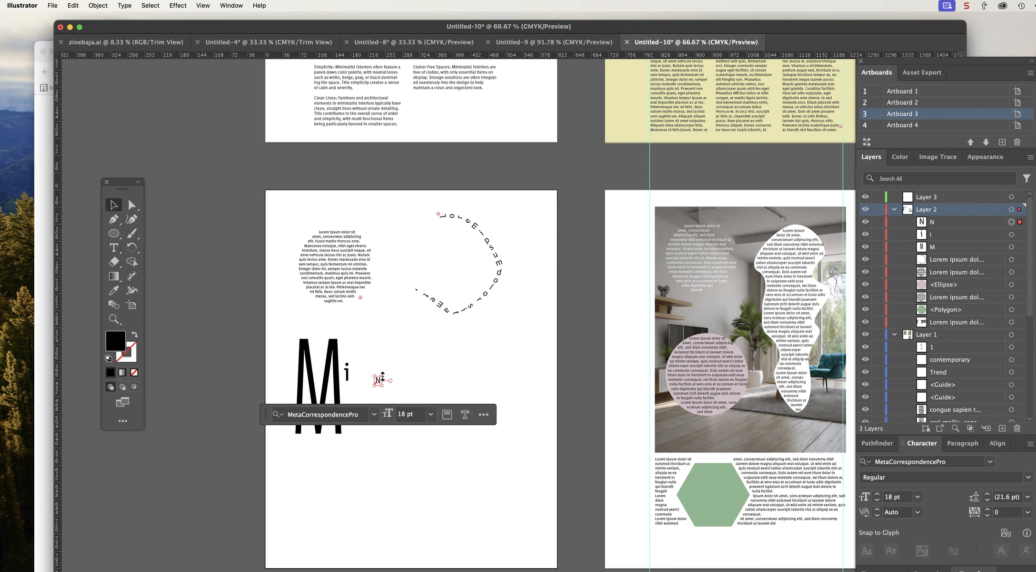
pyautogui.moveTo(383, 375)
pyautogui.mouseDown()
pyautogui.moveTo(453, 325)
pyautogui.moveTo(367, 367)
pyautogui.mouseUp()
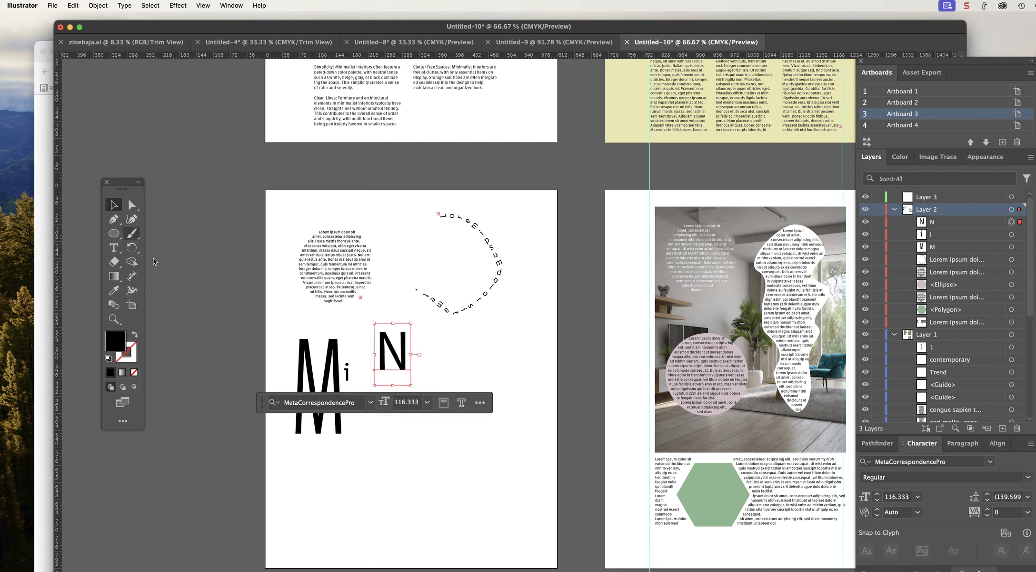
pyautogui.click(425, 375)
pyautogui.moveTo(401, 365); pyautogui.dragTo(382, 397)
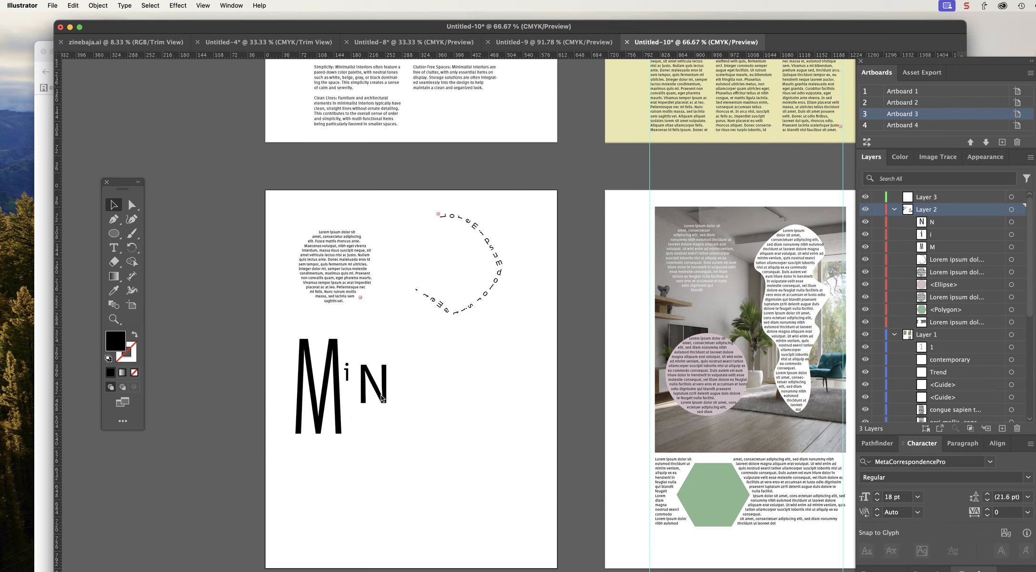
pyautogui.click(517, 386)
# Switch to Firefox, open prentice.work in a new tab, and examine the typewritten 10 Rules for Students and Teachers.
pyautogui.press('super+Tab')
pyautogui.press('super+Tab')
pyautogui.press('super+shift+Tab')
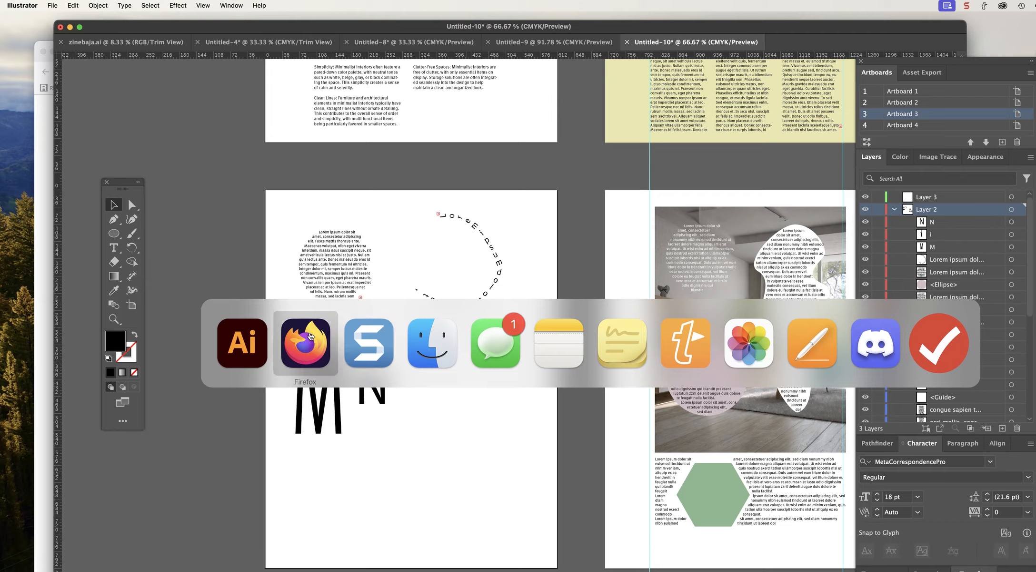
pyautogui.click(841, 51)
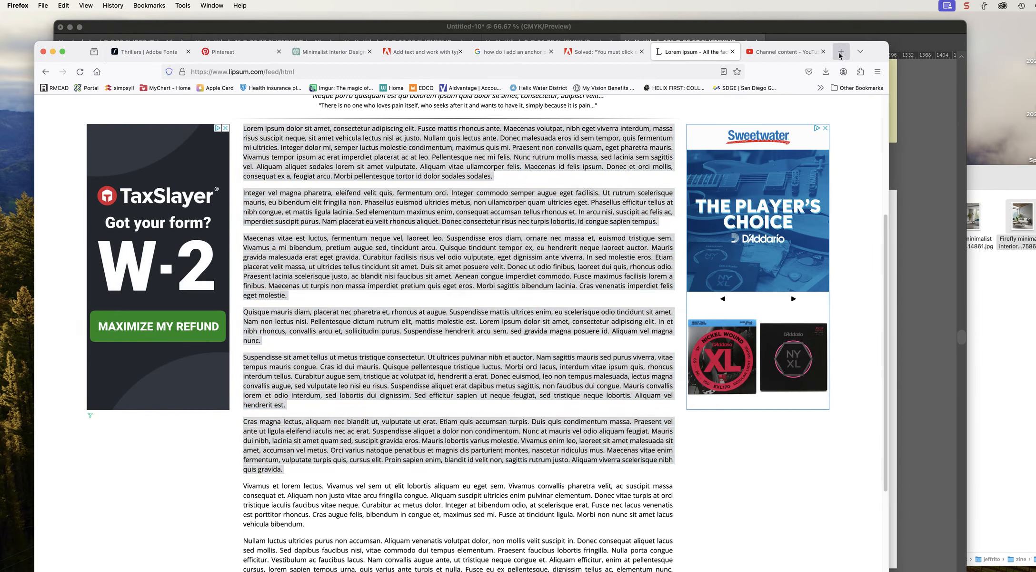
pyautogui.click(96, 71)
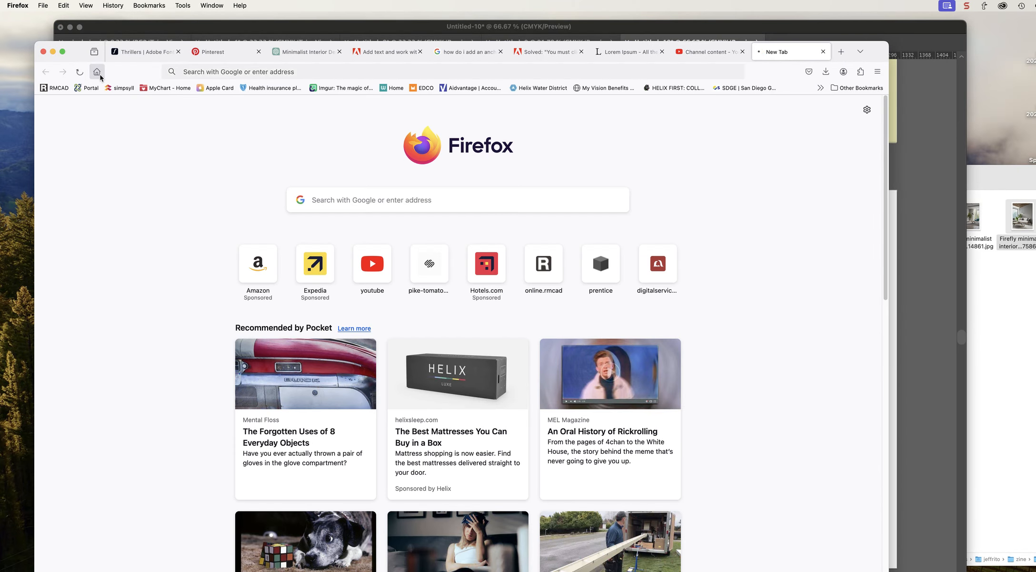
pyautogui.scroll(-5, 607, 309)
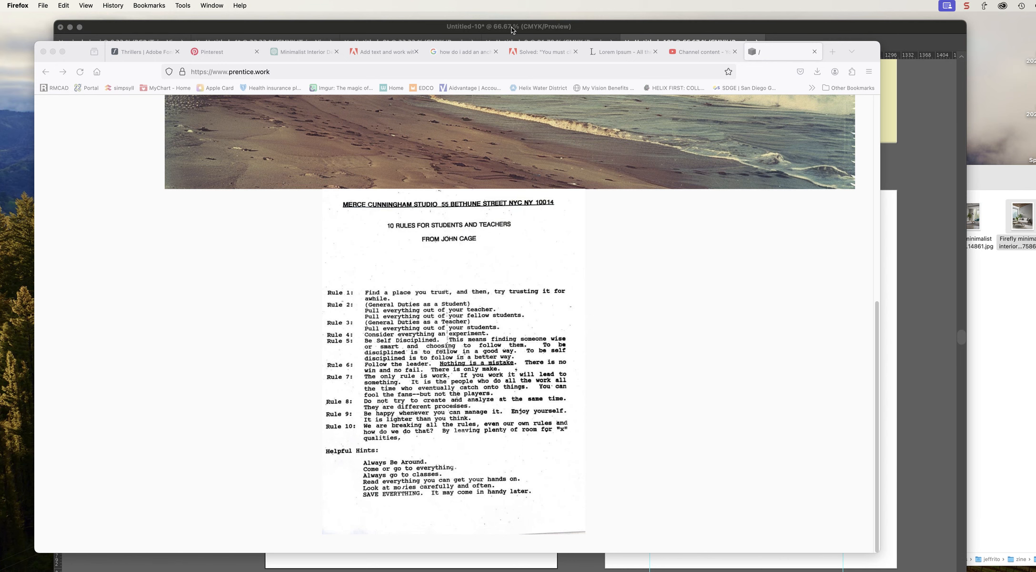
# Return to Illustrator and move the letter N up and left, close against the i.
pyautogui.click(478, 29)
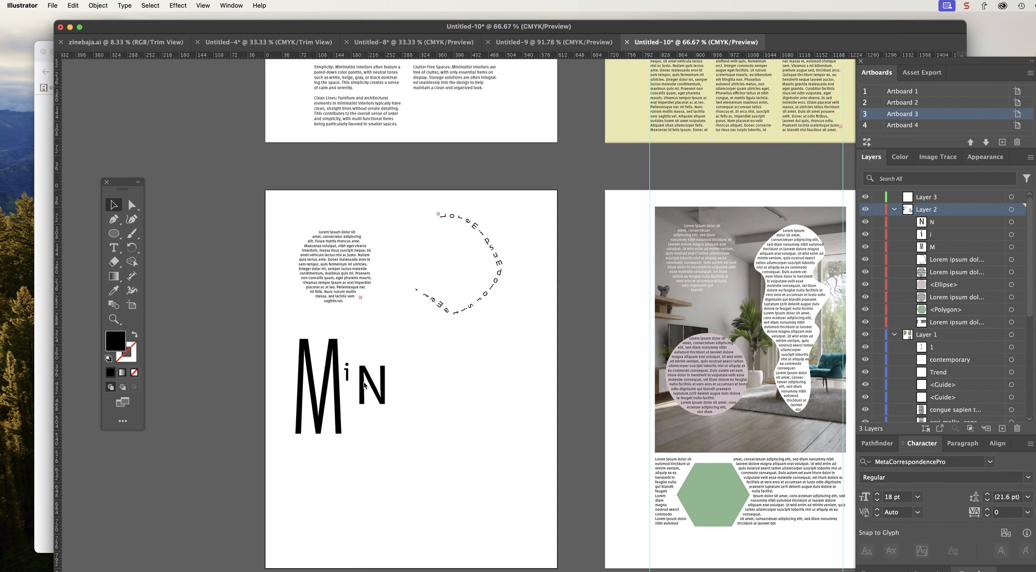
pyautogui.moveTo(367, 385); pyautogui.dragTo(364, 375)
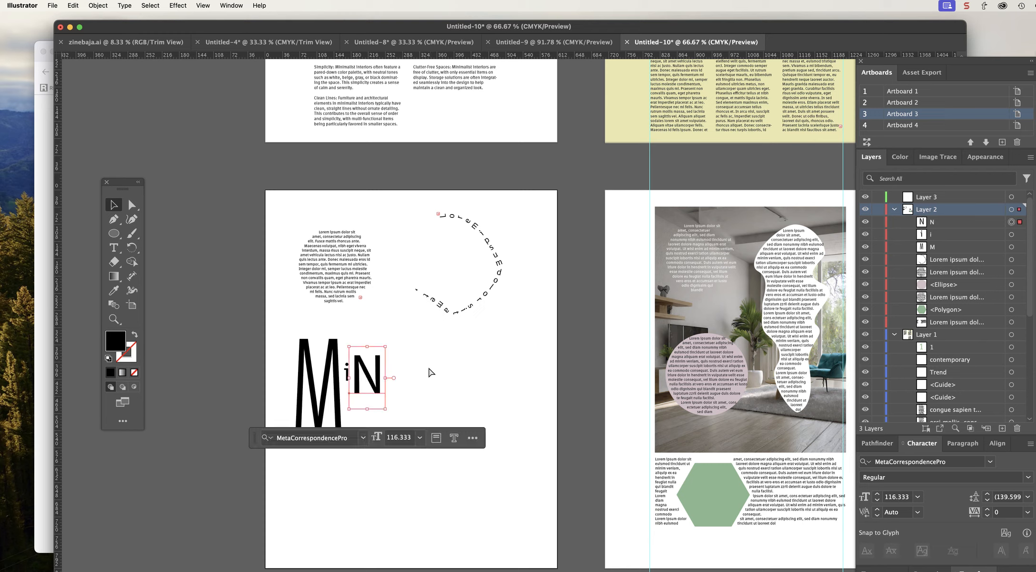
# On a new layer above Layer 2, create a 10 pt area text block below the letters i and N on Artboard 3.
pyautogui.click(430, 372)
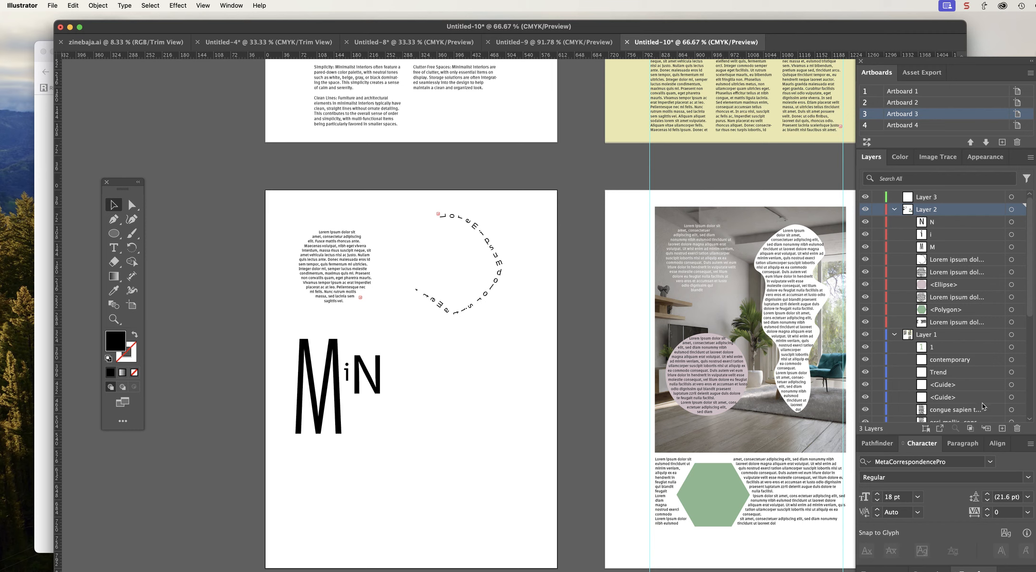
pyautogui.click(1002, 428)
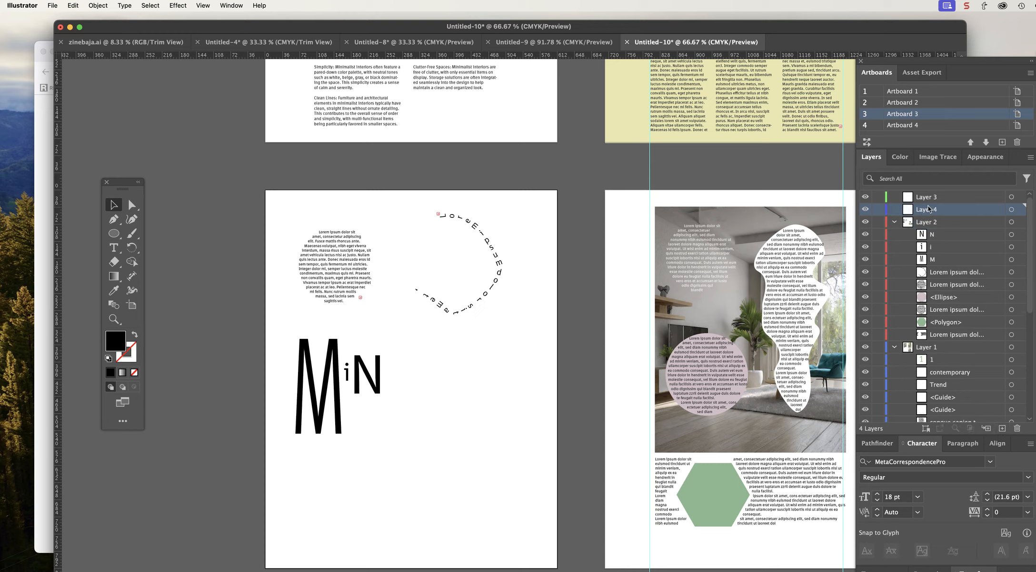
pyautogui.click(113, 247)
pyautogui.moveTo(348, 410); pyautogui.dragTo(541, 519)
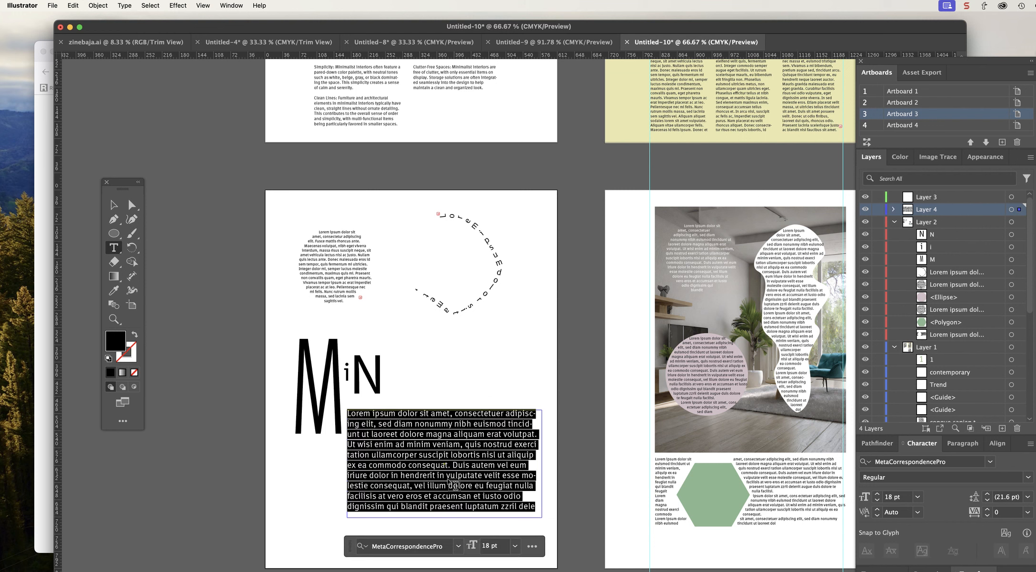
pyautogui.click(515, 545)
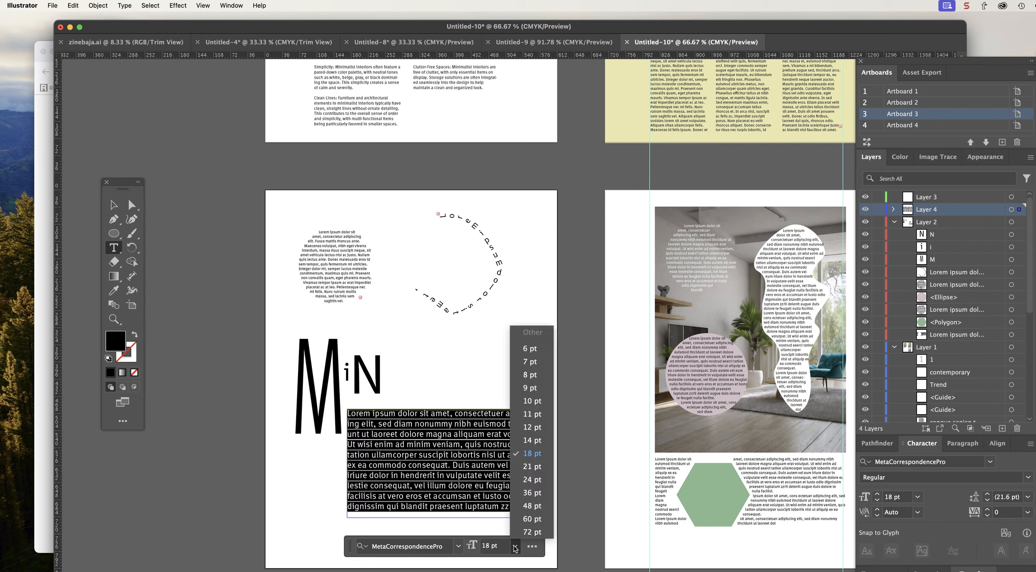
pyautogui.click(532, 401)
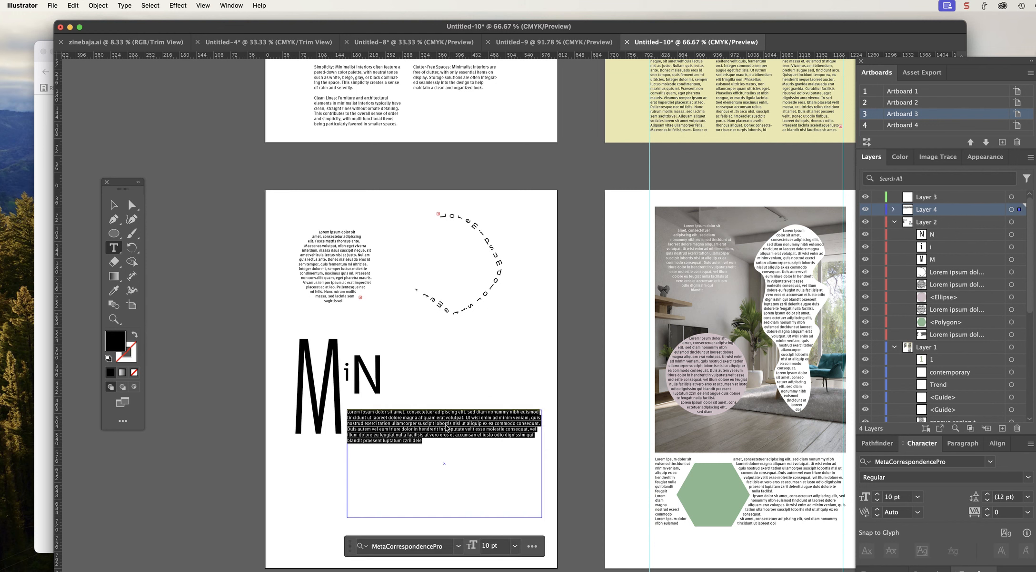
# Replace all placeholder text in the new block with the copied lorem ipsum paragraphs, and expand its layer.
pyautogui.click(436, 430)
pyautogui.doubleClick(385, 417)
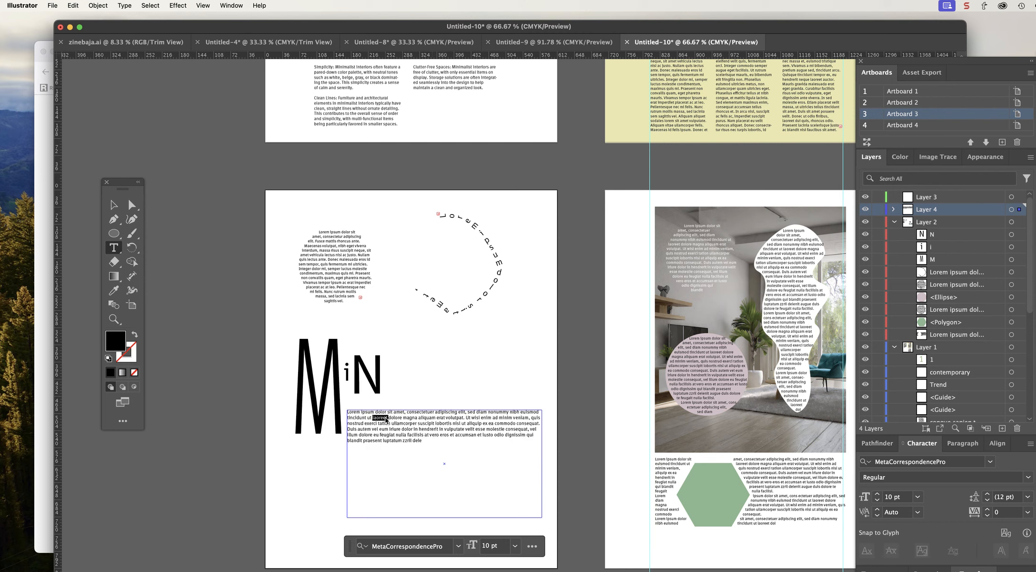
pyautogui.press('super+a')
pyautogui.rightClick(385, 419)
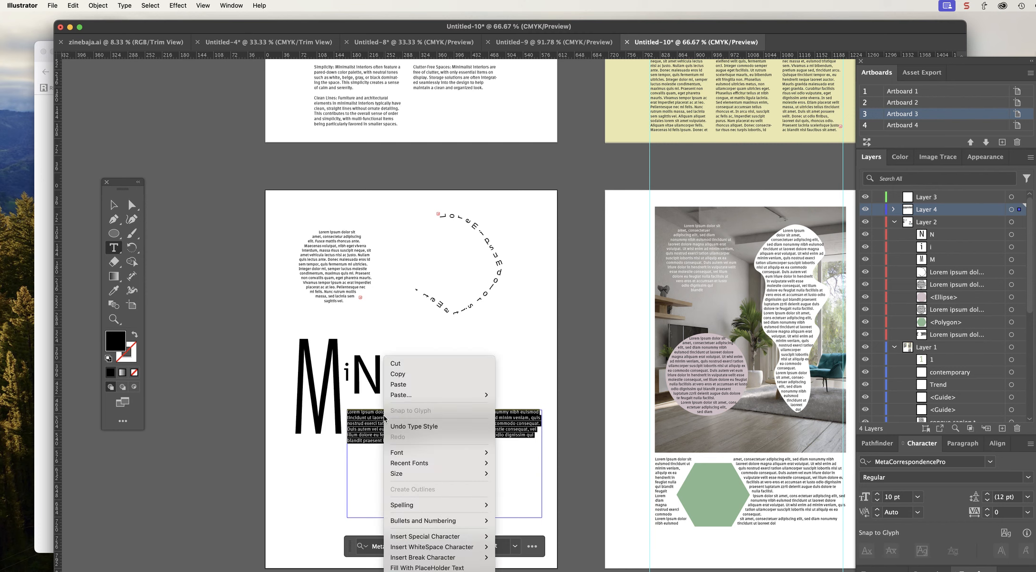
pyautogui.click(406, 384)
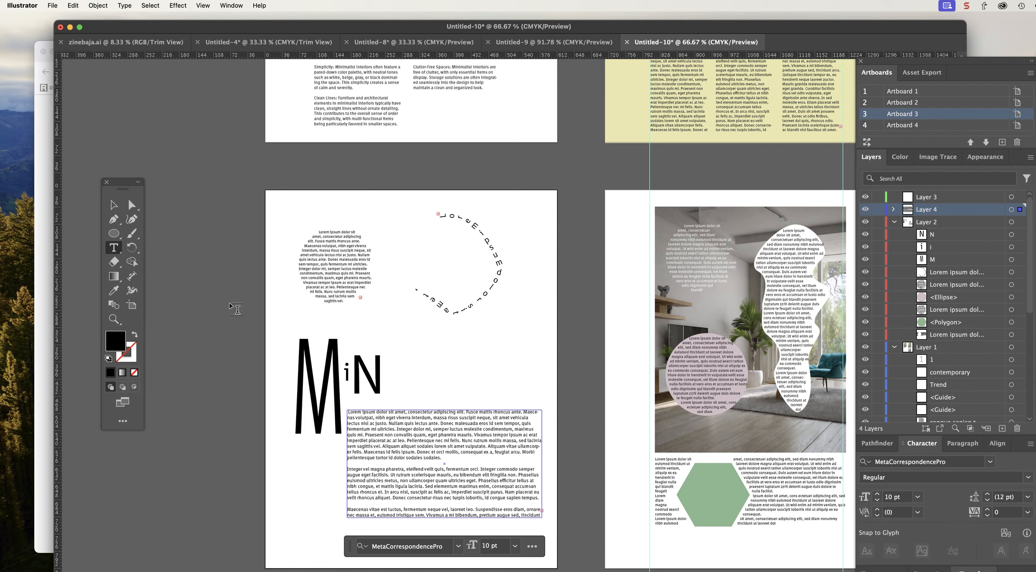
pyautogui.click(115, 205)
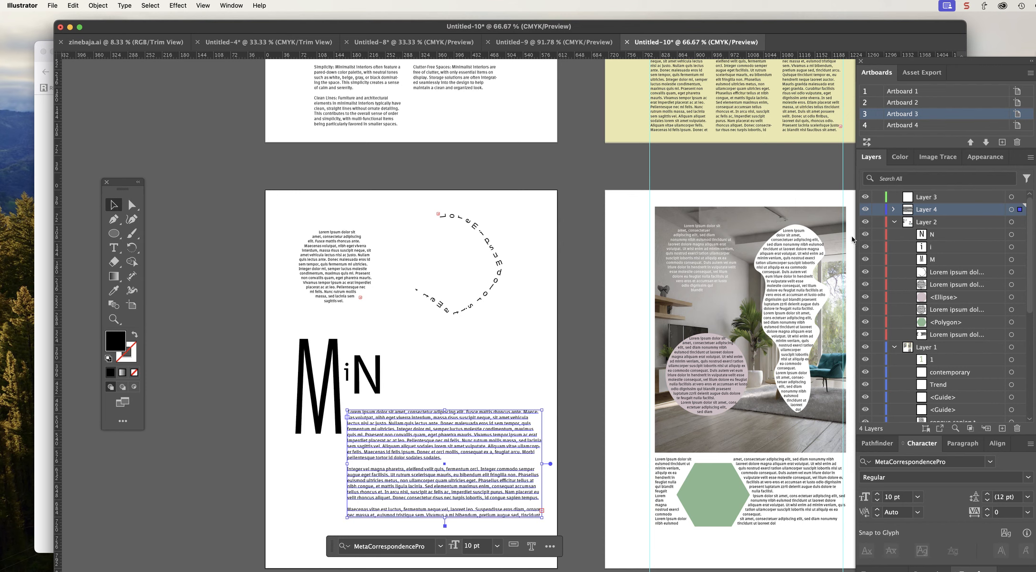
pyautogui.click(894, 212)
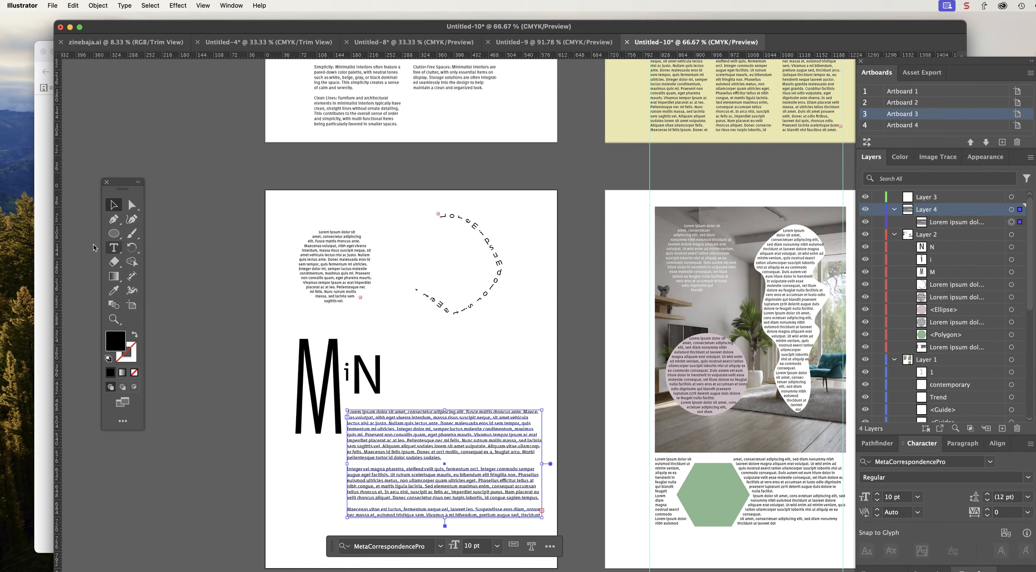
# Choose the Polygon tool and set the fill to muted mauve B5A0A6 while the paragraph text is selected.
pyautogui.click(114, 233)
pyautogui.moveTo(113, 233); pyautogui.dragTo(146, 265)
pyautogui.doubleClick(119, 343)
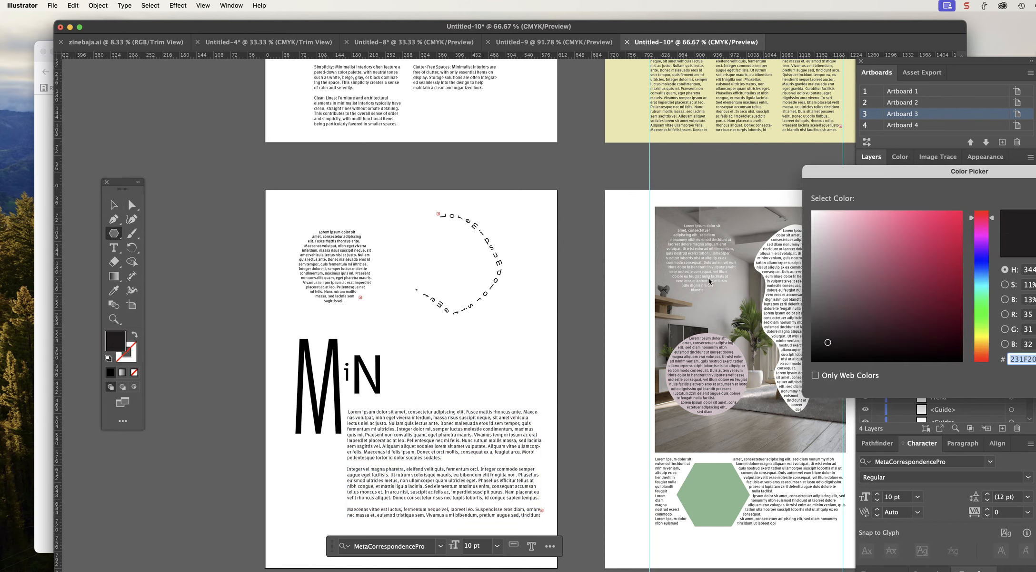
pyautogui.click(823, 255)
pyautogui.moveTo(822, 254); pyautogui.dragTo(830, 255)
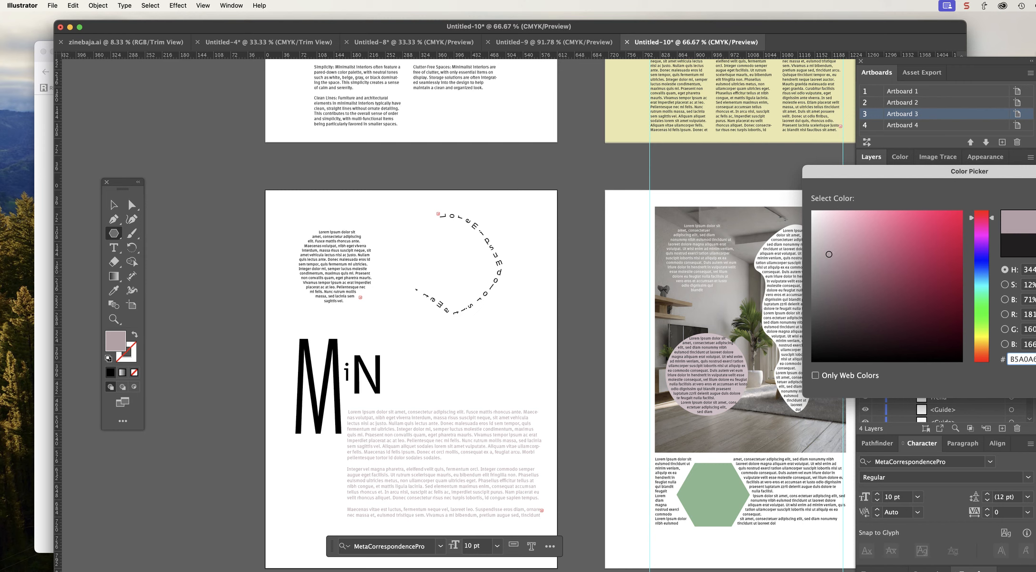
pyautogui.press('Return')
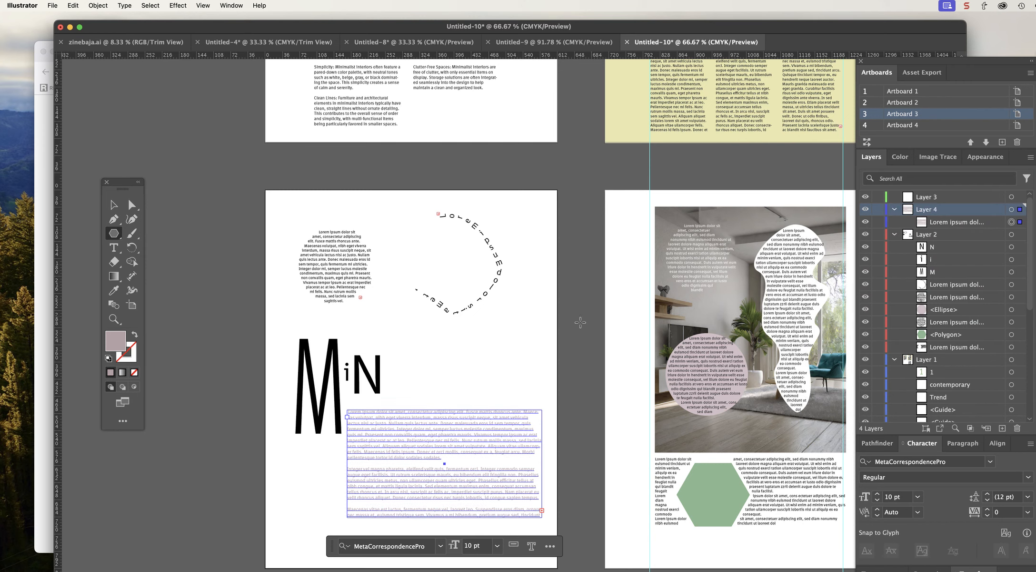
# Draw a mauve hexagon beside the N and move it down over the upper middle of the paragraph text block.
pyautogui.moveTo(425, 359); pyautogui.dragTo(462, 392)
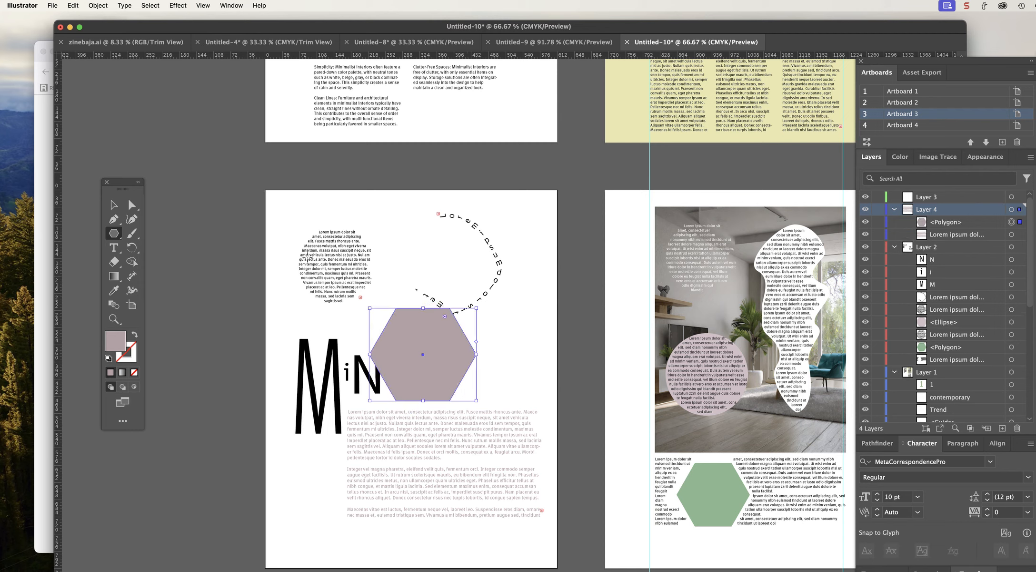
pyautogui.click(116, 206)
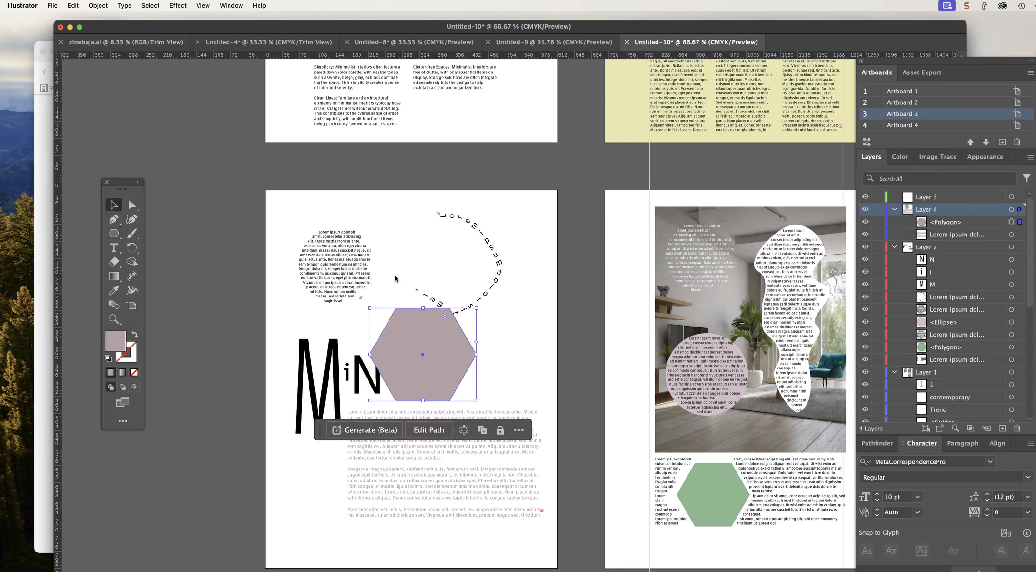
pyautogui.moveTo(449, 354); pyautogui.dragTo(461, 437)
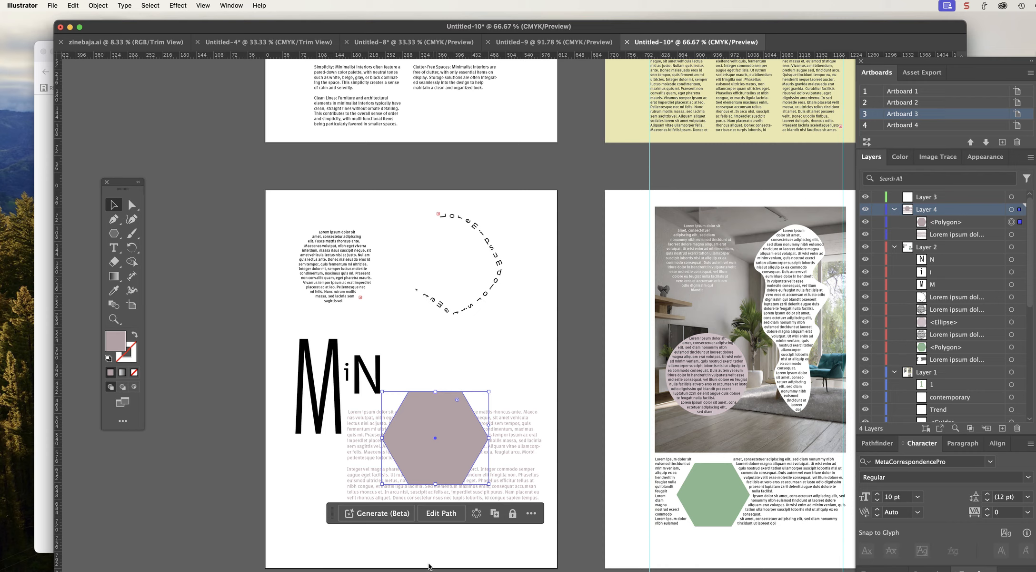
pyautogui.press('super+Tab')
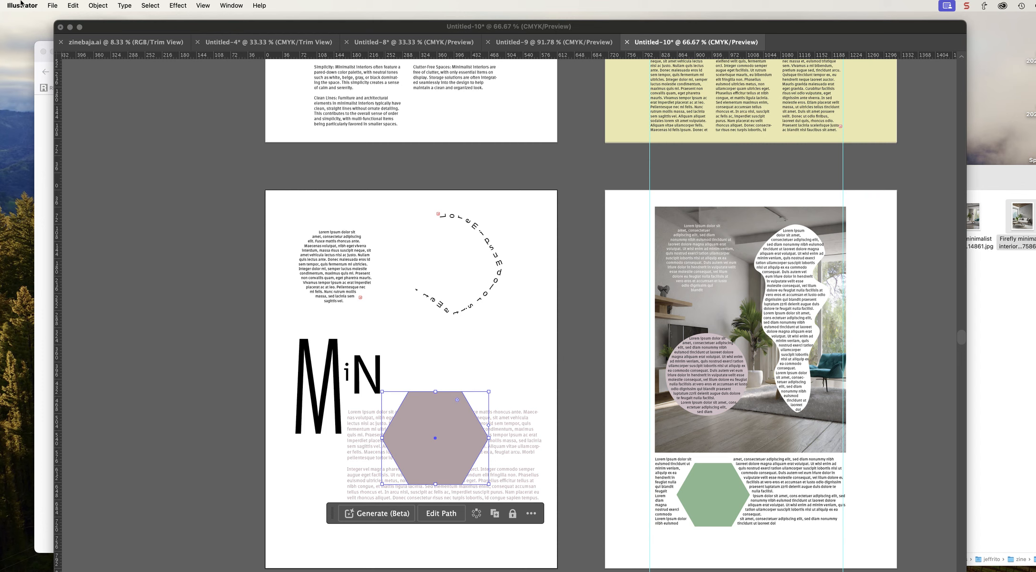
pyautogui.click(423, 435)
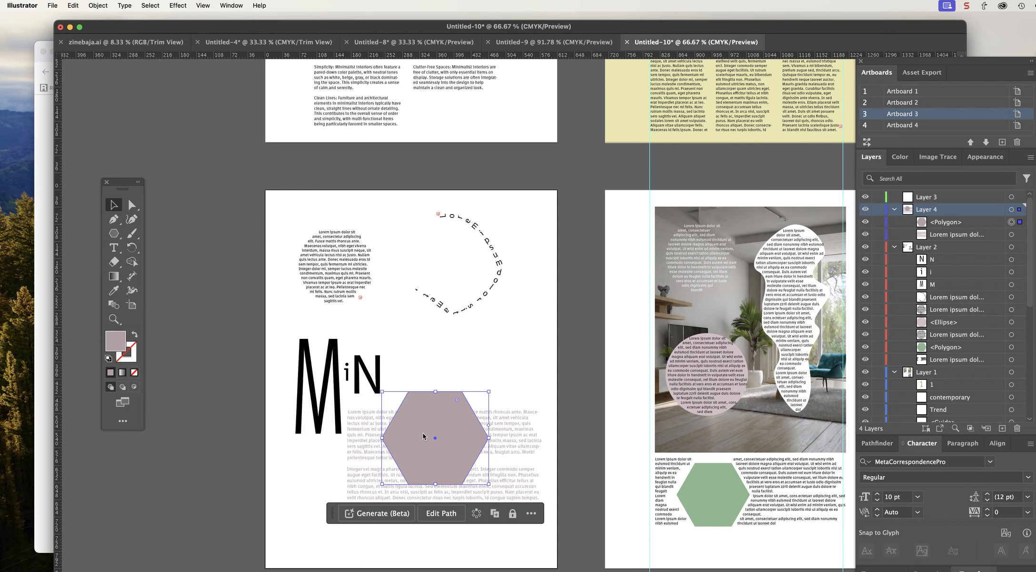
# Apply Text Wrap to the mauve hexagon and move it lower within the paragraph text block.
pyautogui.click(98, 6)
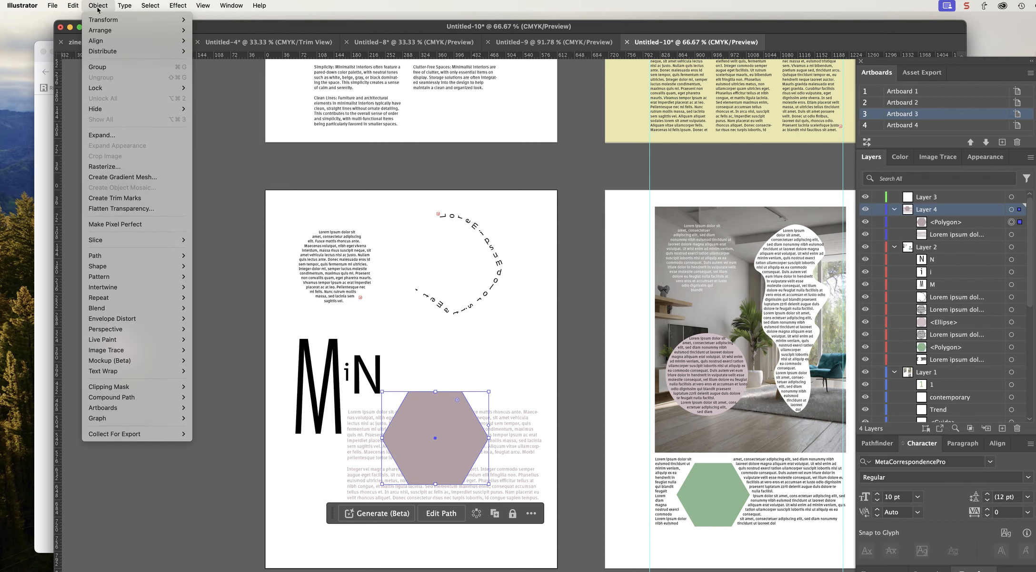
pyautogui.moveTo(125, 374)
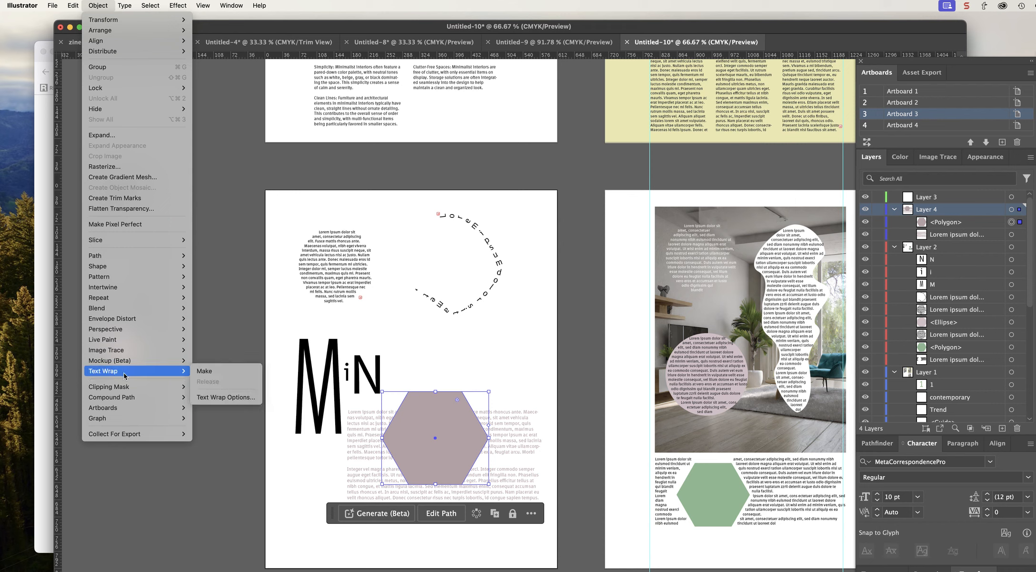
pyautogui.click(220, 371)
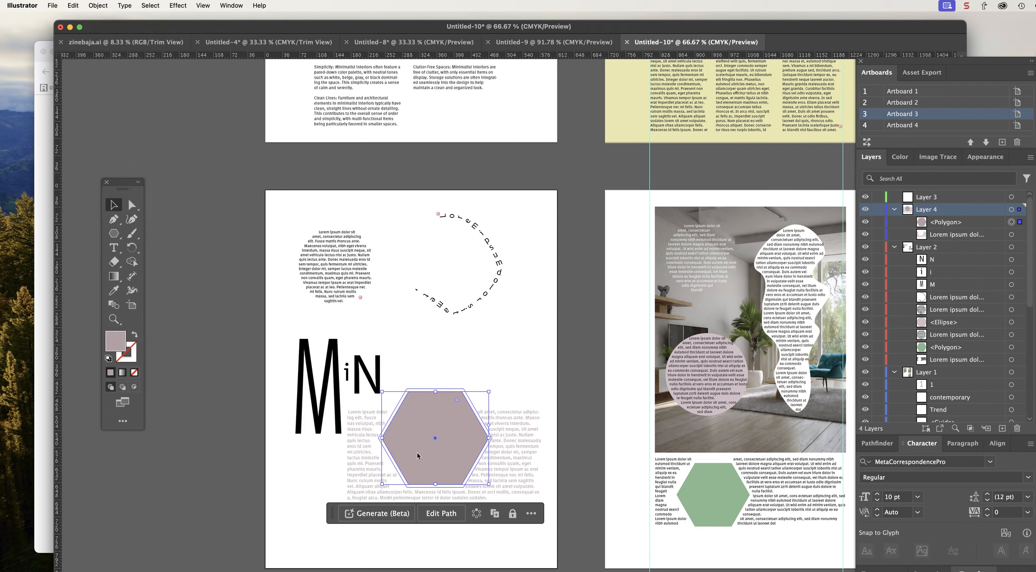
pyautogui.moveTo(421, 460); pyautogui.dragTo(423, 484)
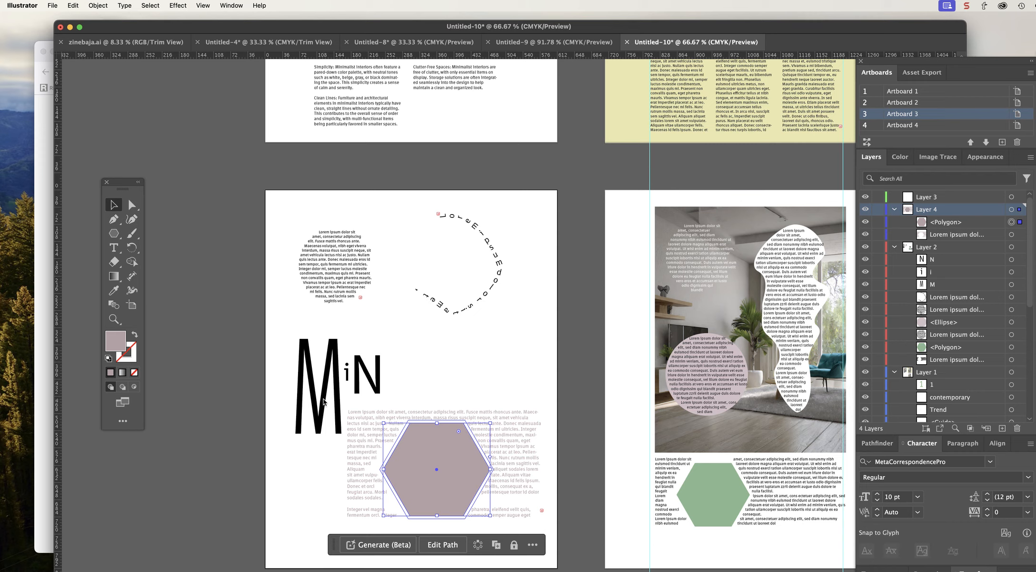
# Nudge the large M slightly up and left, and look at the van on the cover spread in zinebaja.ai.
pyautogui.moveTo(325, 404); pyautogui.dragTo(320, 399)
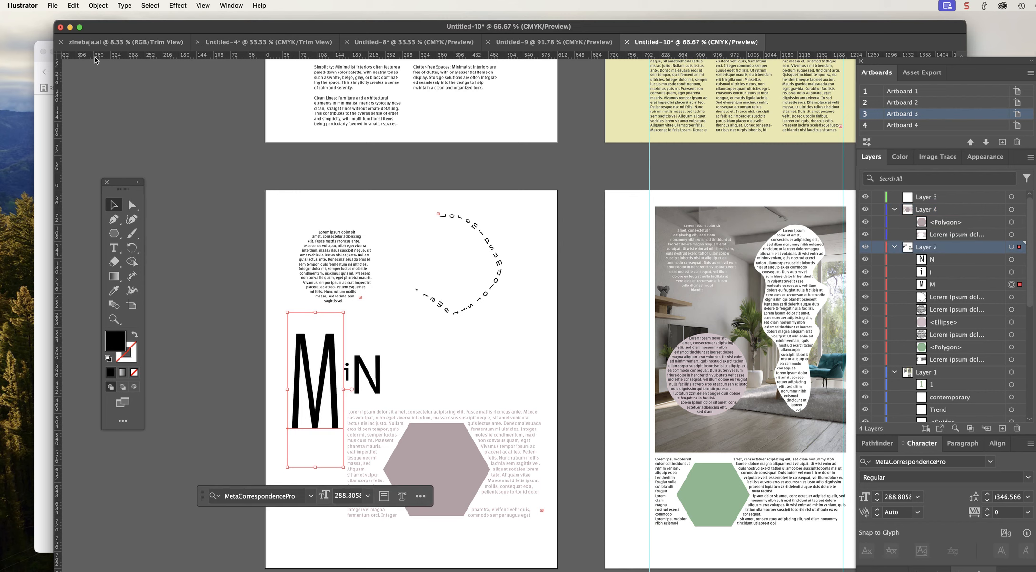
pyautogui.click(92, 44)
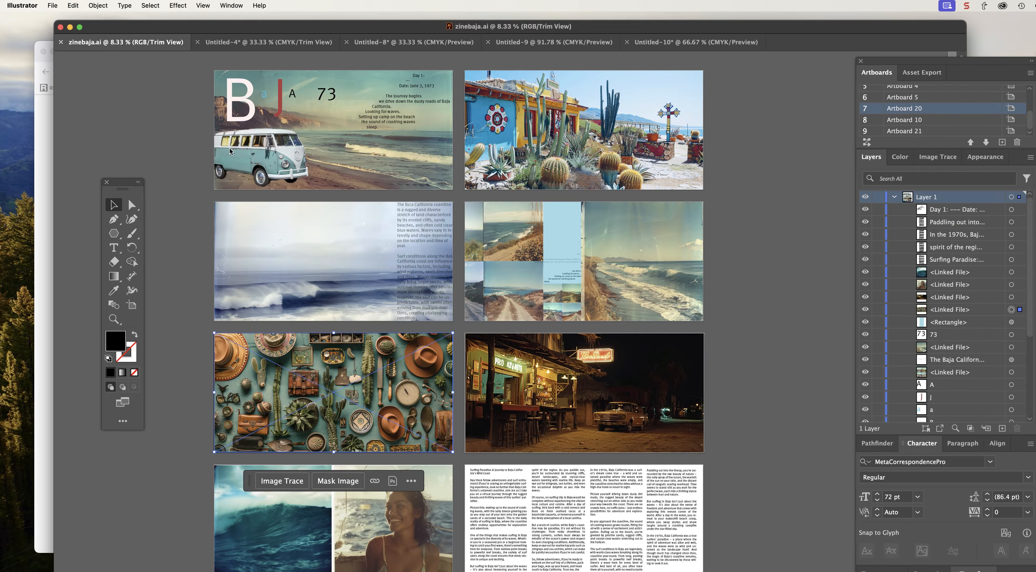
pyautogui.click(240, 159)
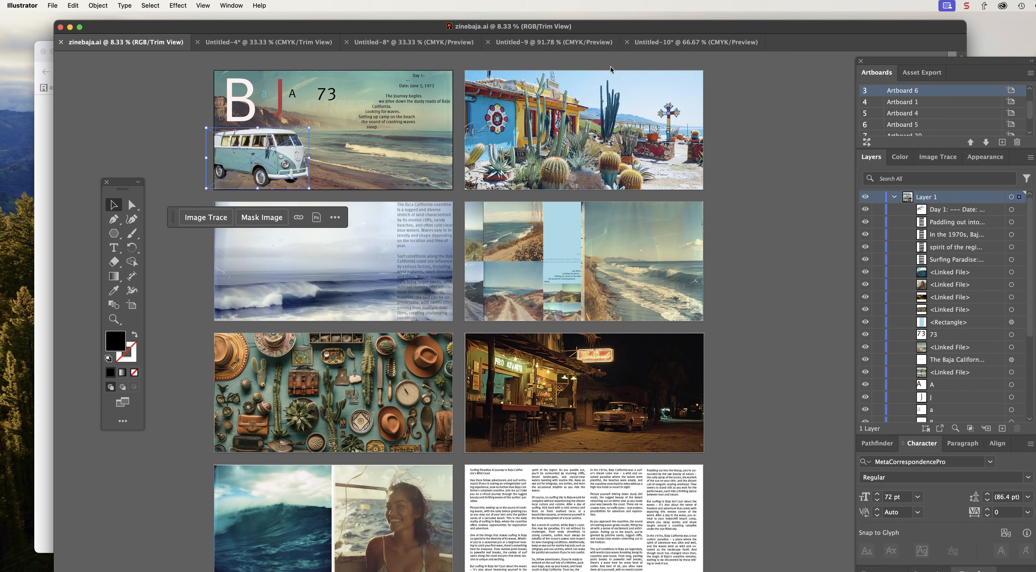
# Return to Untitled-10 and nudge the mauve hexagon slightly right and up within its text block.
pyautogui.click(657, 45)
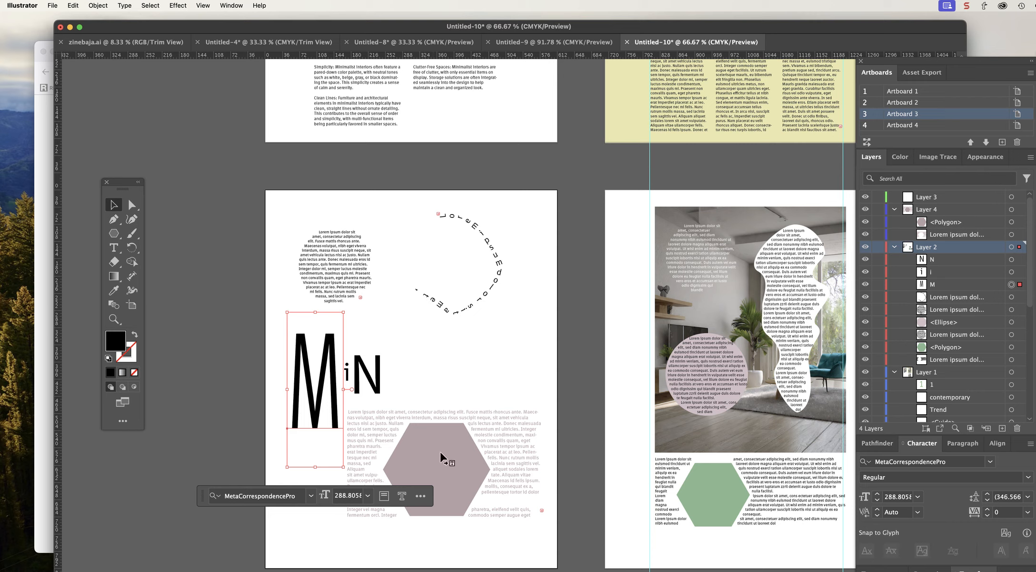
pyautogui.moveTo(427, 454); pyautogui.dragTo(432, 452)
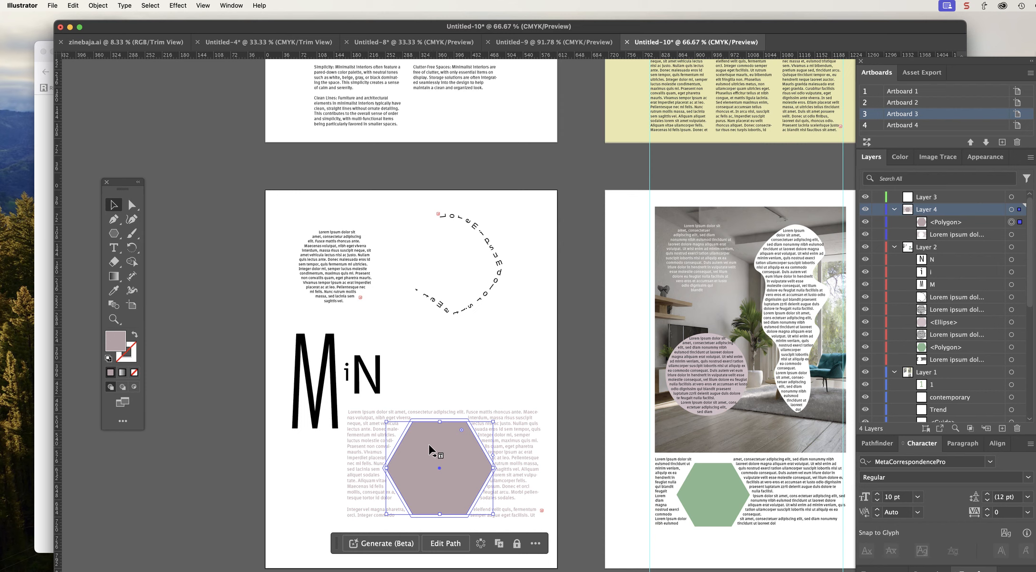
# Switch to Firefox, examine the weights, templates and description of the Thrillers family on Adobe Fonts, and open the Font Packs page.
pyautogui.click(39, 48)
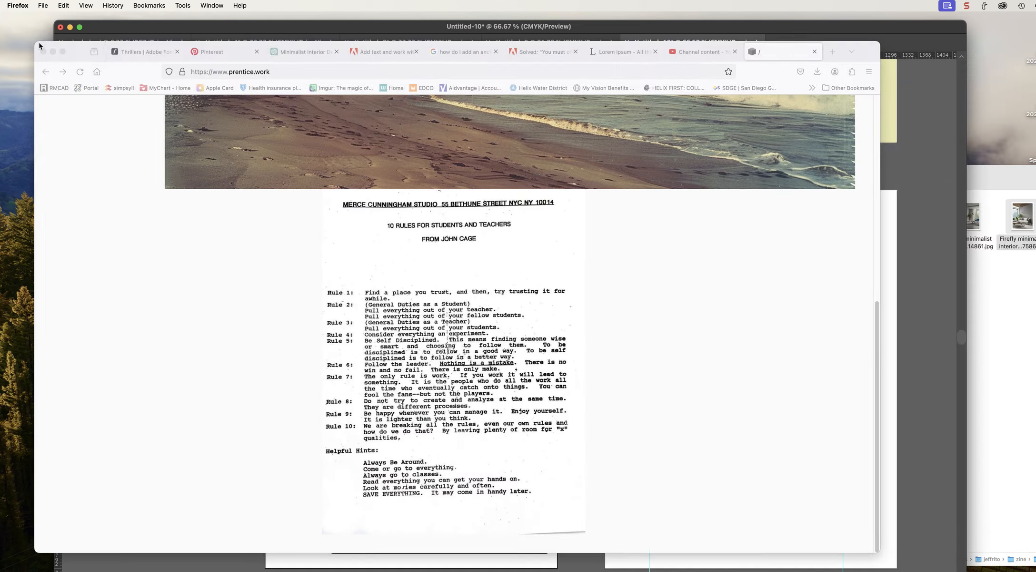
pyautogui.click(161, 53)
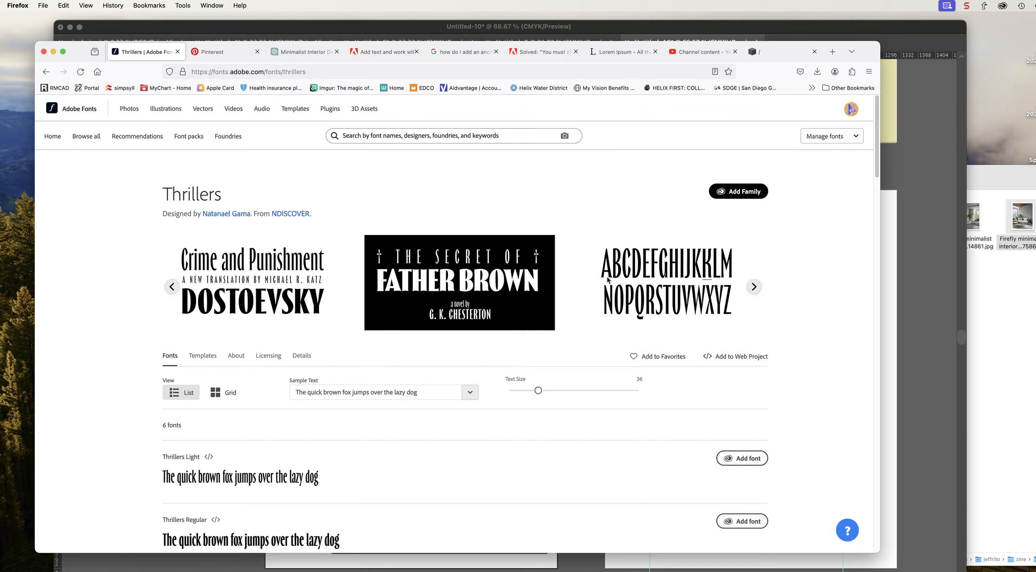
pyautogui.scroll(-5, 424, 328)
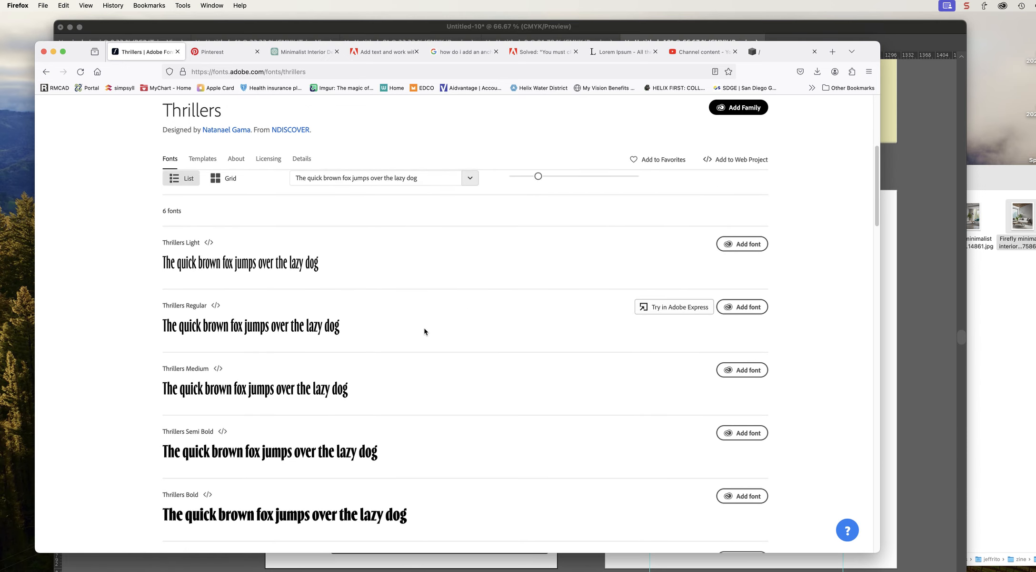
pyautogui.scroll(-12, 424, 331)
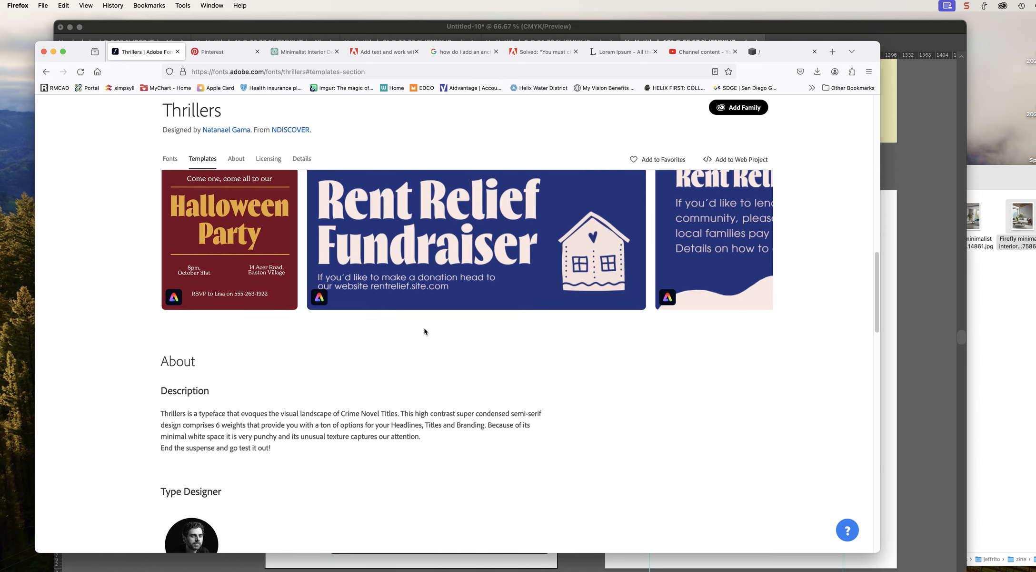
pyautogui.scroll(2, 424, 331)
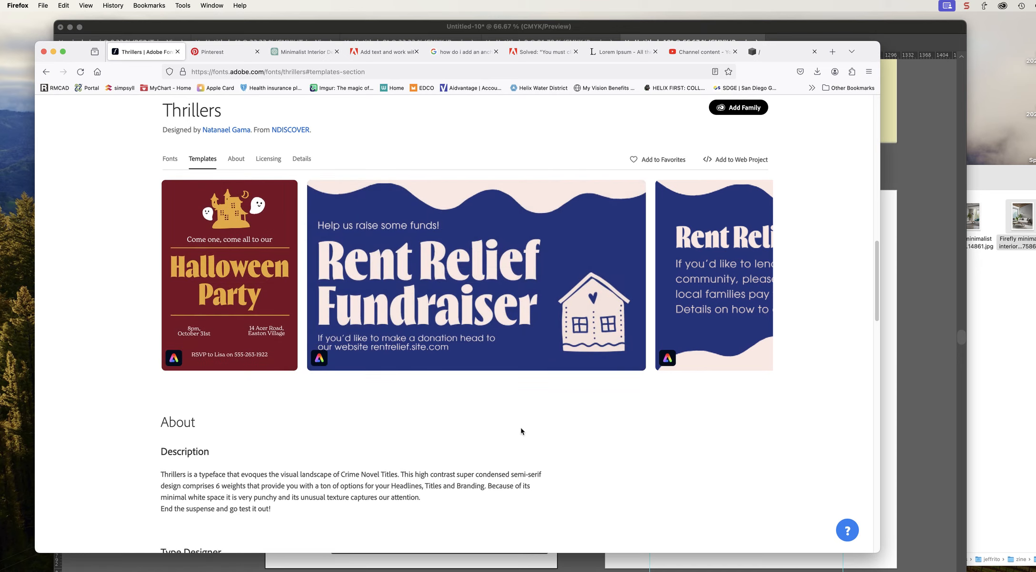
pyautogui.scroll(-10, 521, 431)
pyautogui.scroll(18, 522, 423)
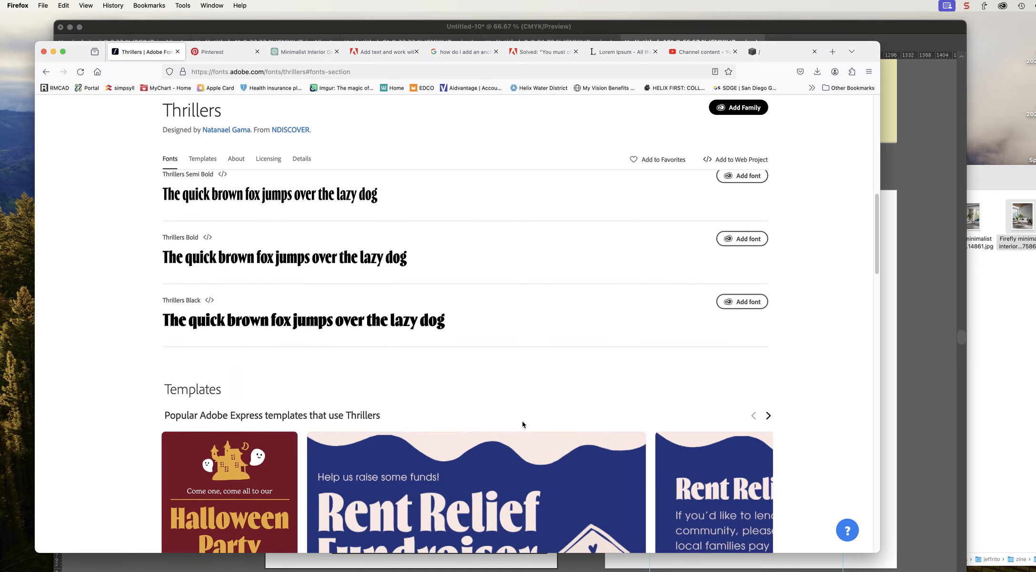
pyautogui.scroll(10, 523, 424)
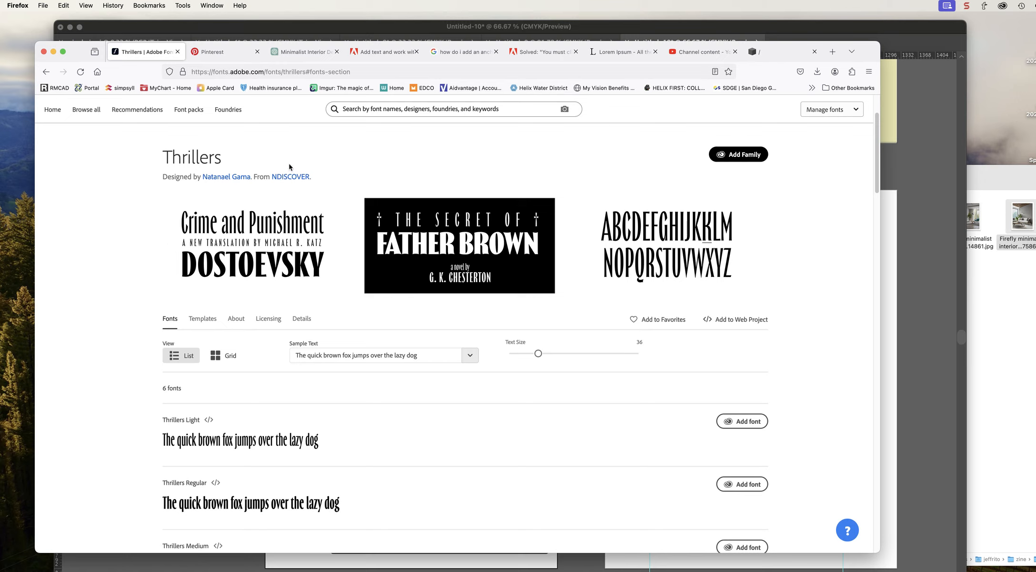
pyautogui.click(188, 109)
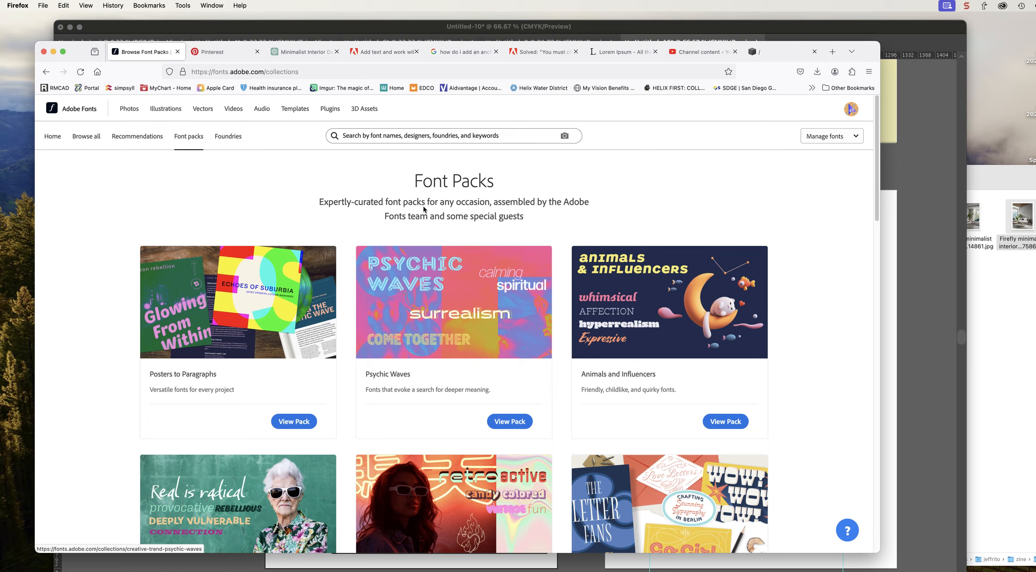
# Switch to Illustrator and change the font of the MINIMALISIM title on the first page to Cheddar Gothic Rough Regular.
pyautogui.click(716, 28)
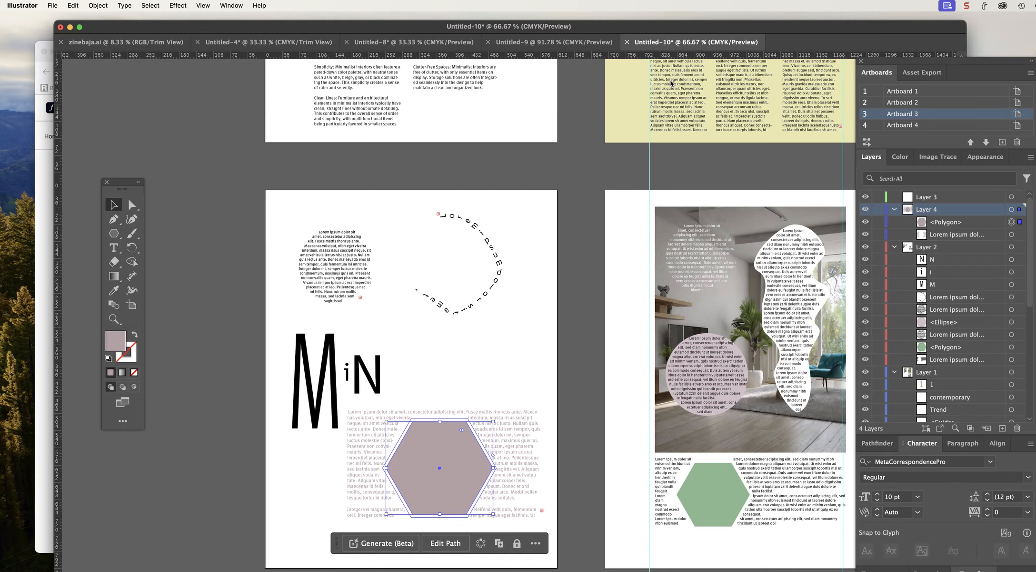
pyautogui.scroll(10, 563, 147)
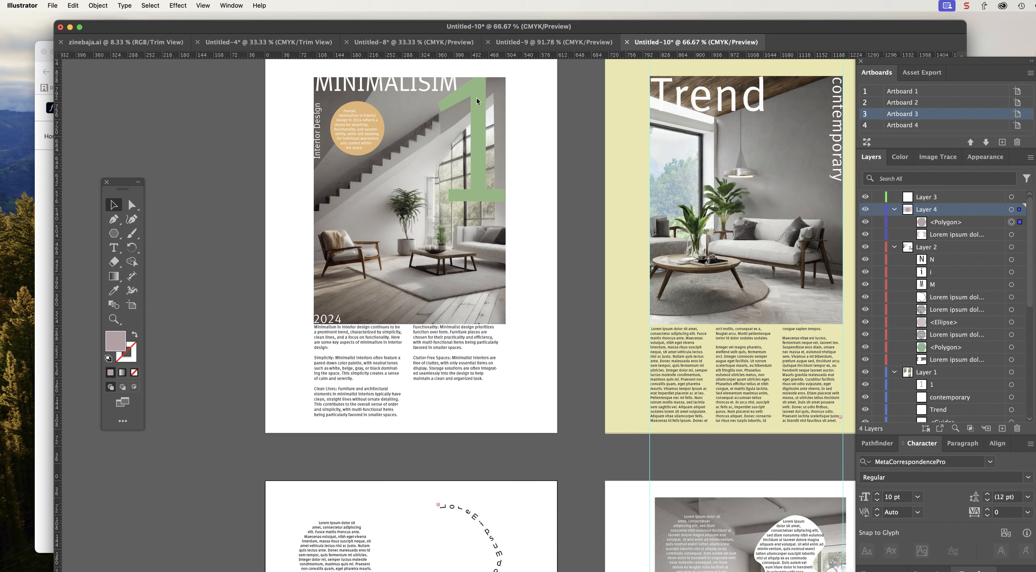
pyautogui.click(404, 90)
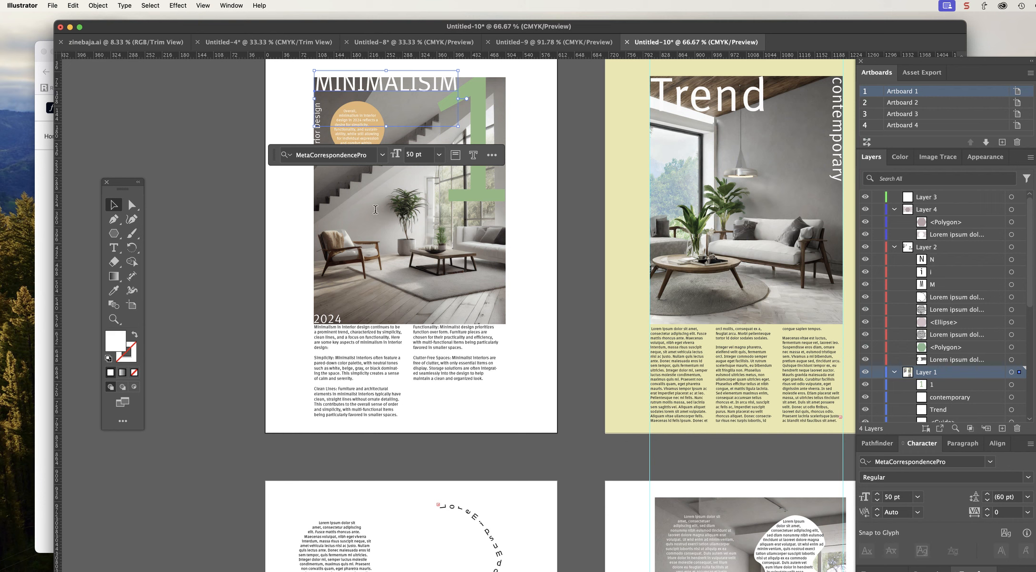
pyautogui.click(382, 155)
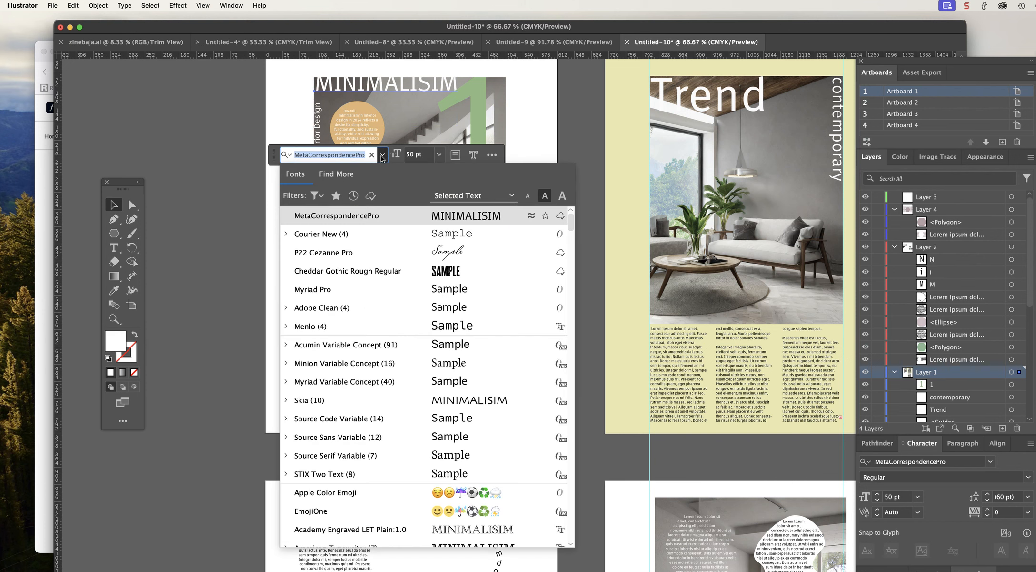
pyautogui.scroll(-5, 390, 432)
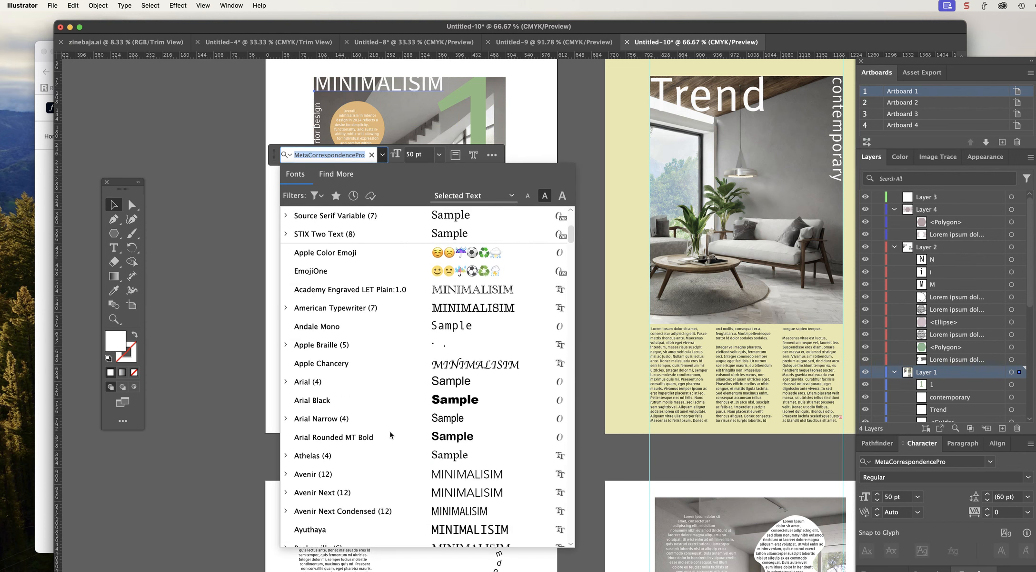
pyautogui.scroll(-10, 390, 435)
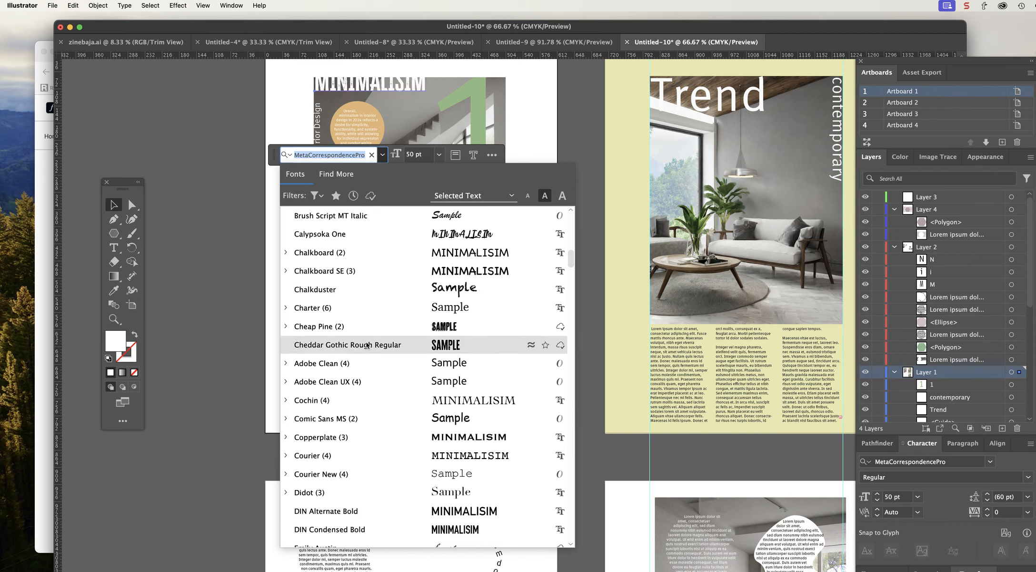
pyautogui.click(367, 344)
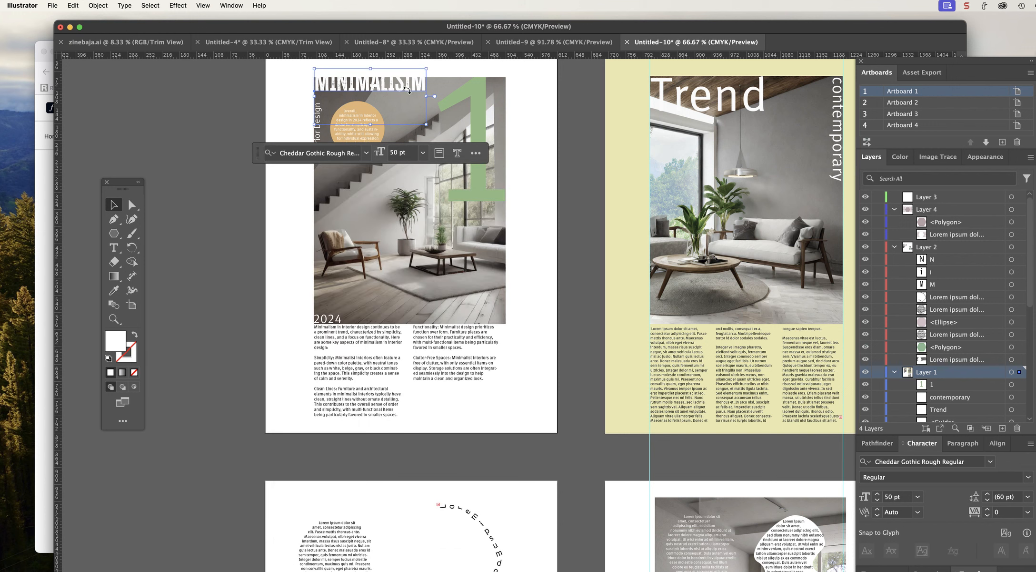
# Enlarge the MINIMALISIM title to about 68 pt and nudge it slightly down and left at the photo's upper edge.
pyautogui.moveTo(408, 90); pyautogui.dragTo(407, 93)
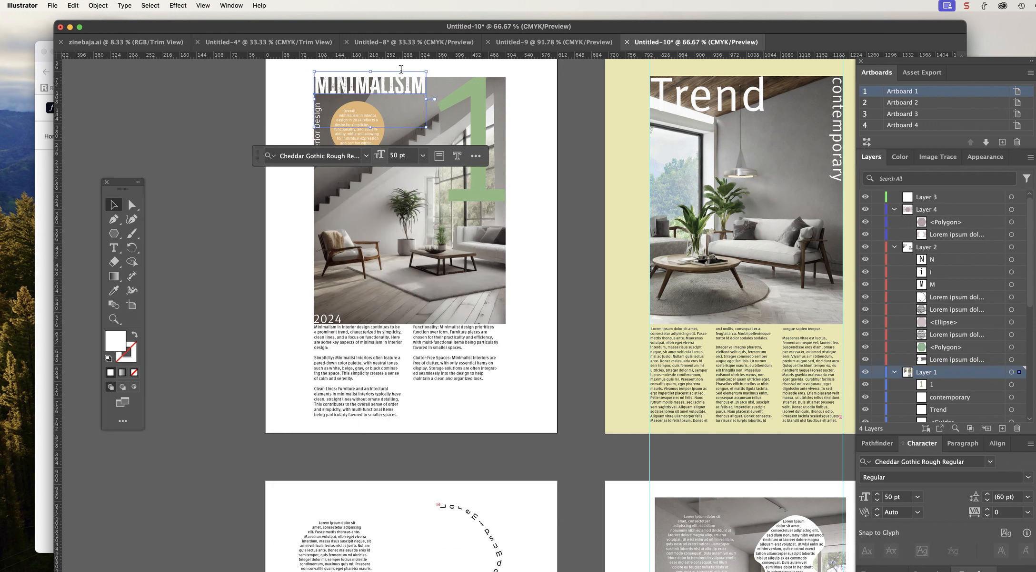
pyautogui.click(454, 92)
pyautogui.click(409, 91)
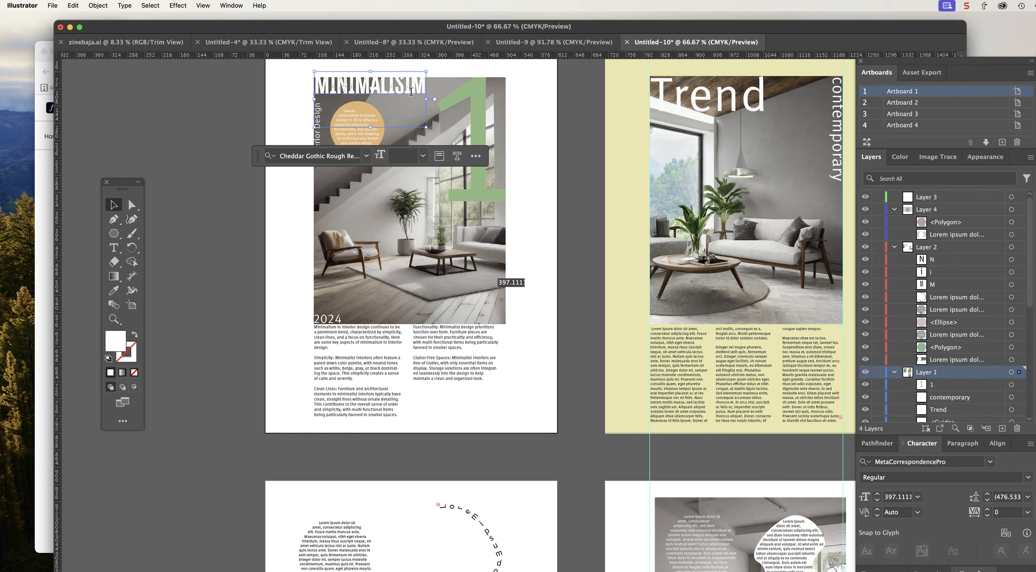
pyautogui.moveTo(426, 130); pyautogui.dragTo(458, 158)
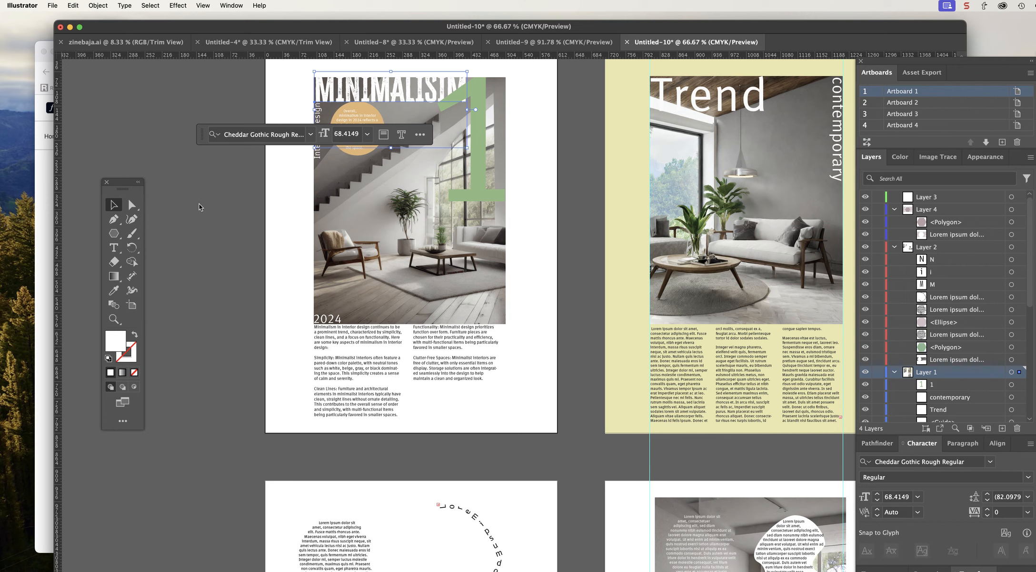
pyautogui.click(347, 167)
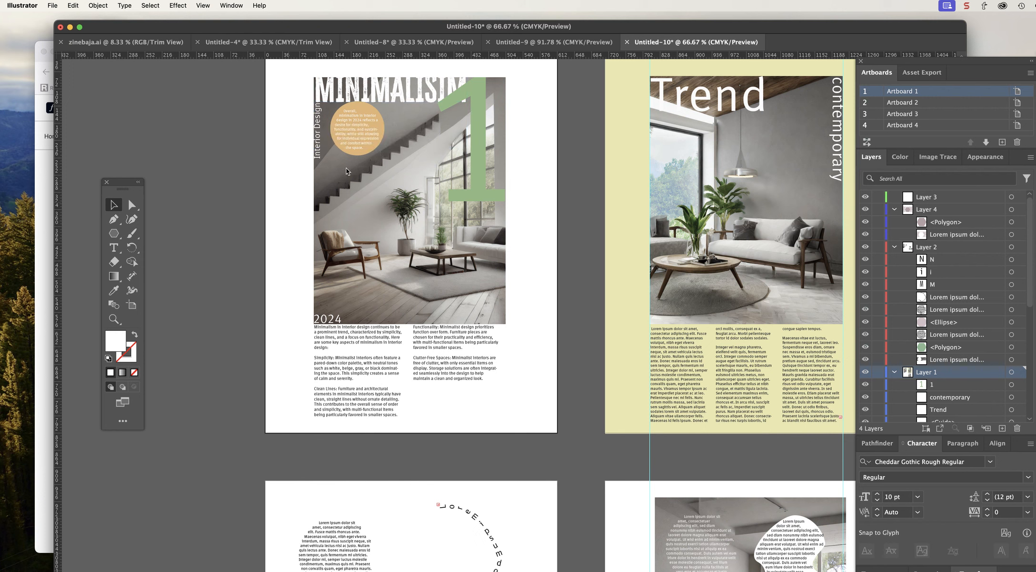
pyautogui.click(406, 104)
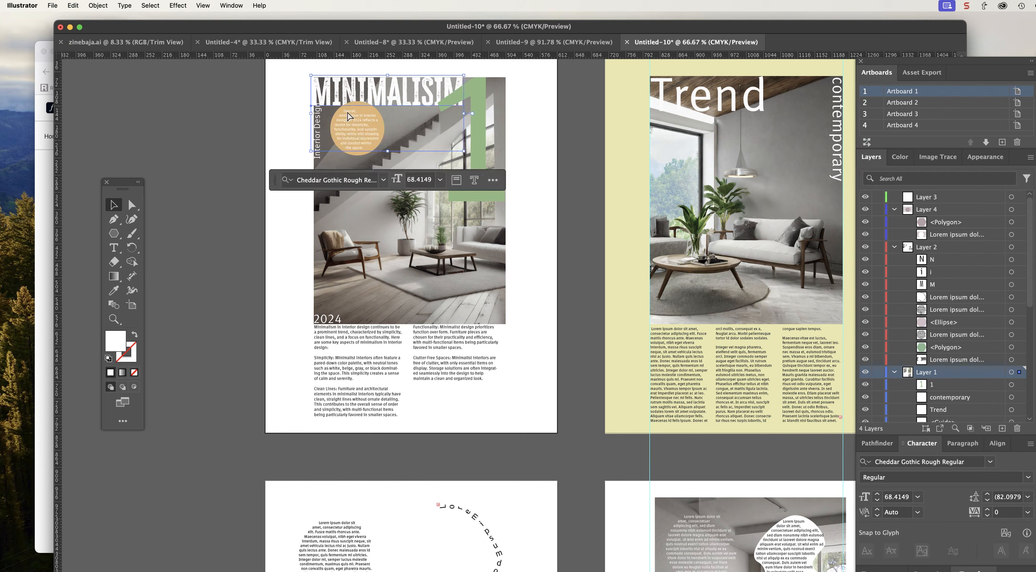